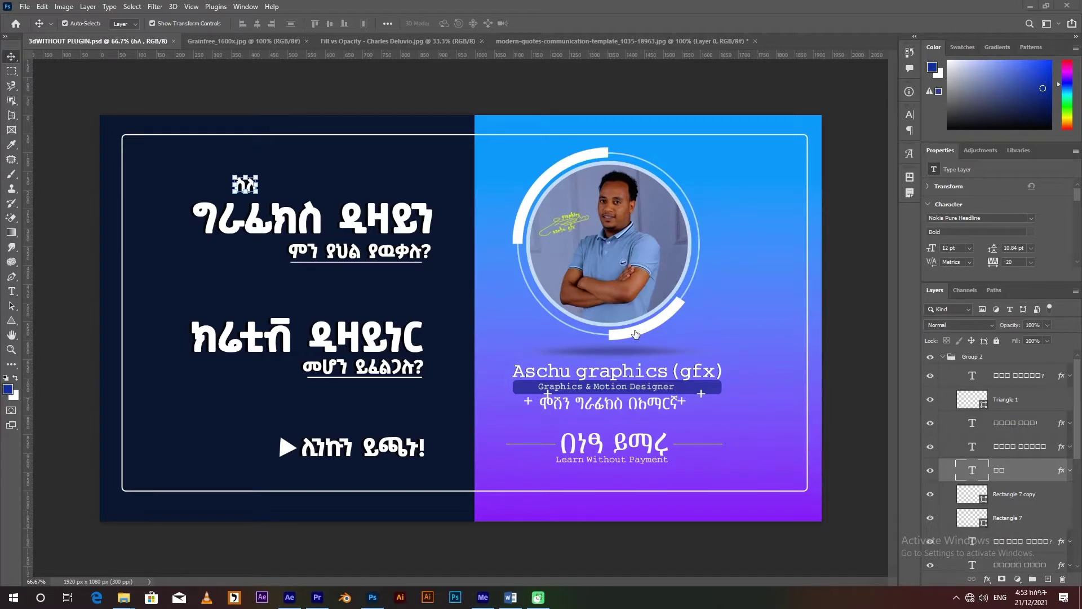
Select the Group 2 layer group, then switch to the Grainfree_1600x.jpg golden retriever photo.
{"action": "left_click", "coordinate": [943, 356]}
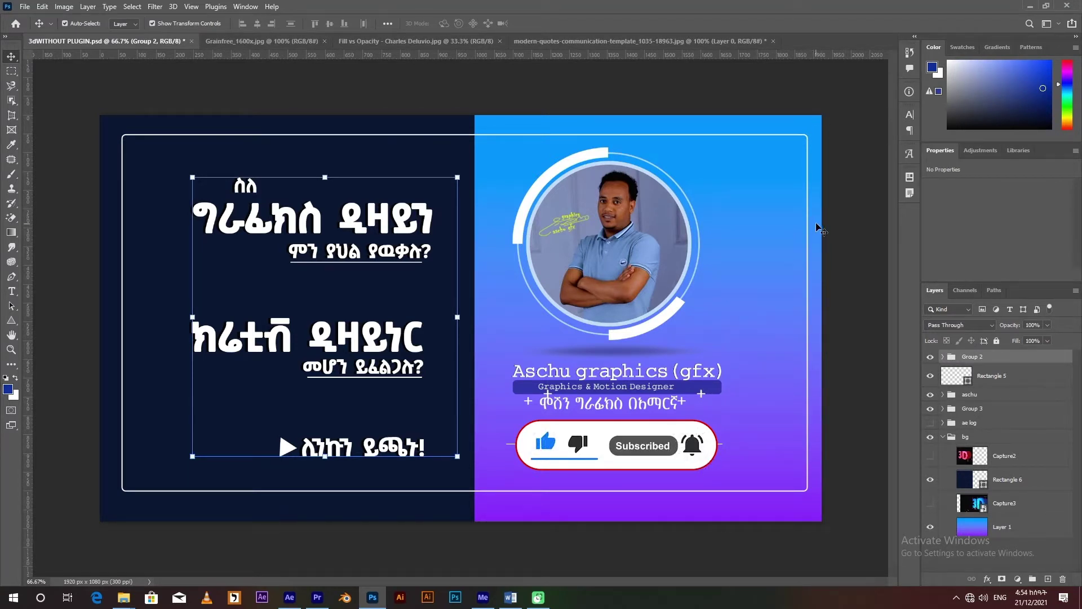
{"action": "left_click", "coordinate": [248, 40]}
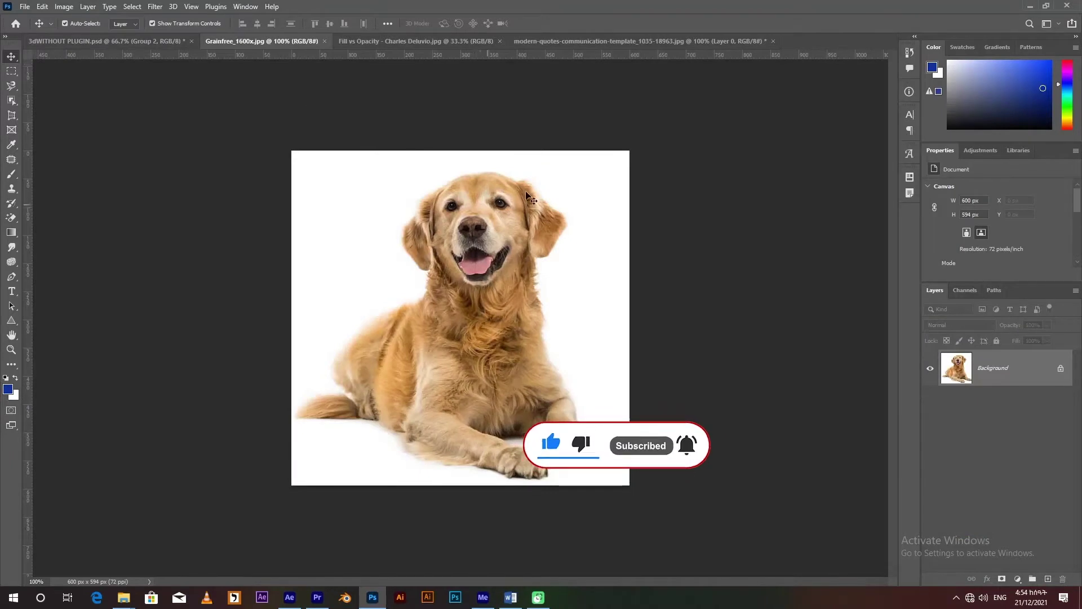
Unlock the retriever photo's Background layer into Layer 0, then look over the pug and quote template images.
{"action": "left_click", "coordinate": [1060, 368]}
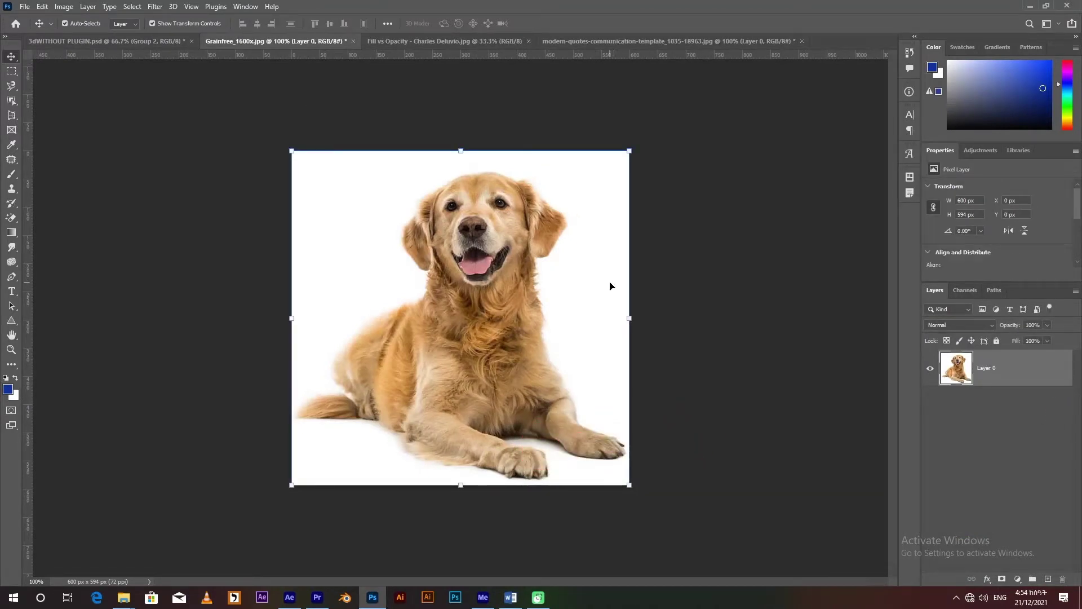
{"action": "left_click", "coordinate": [421, 41]}
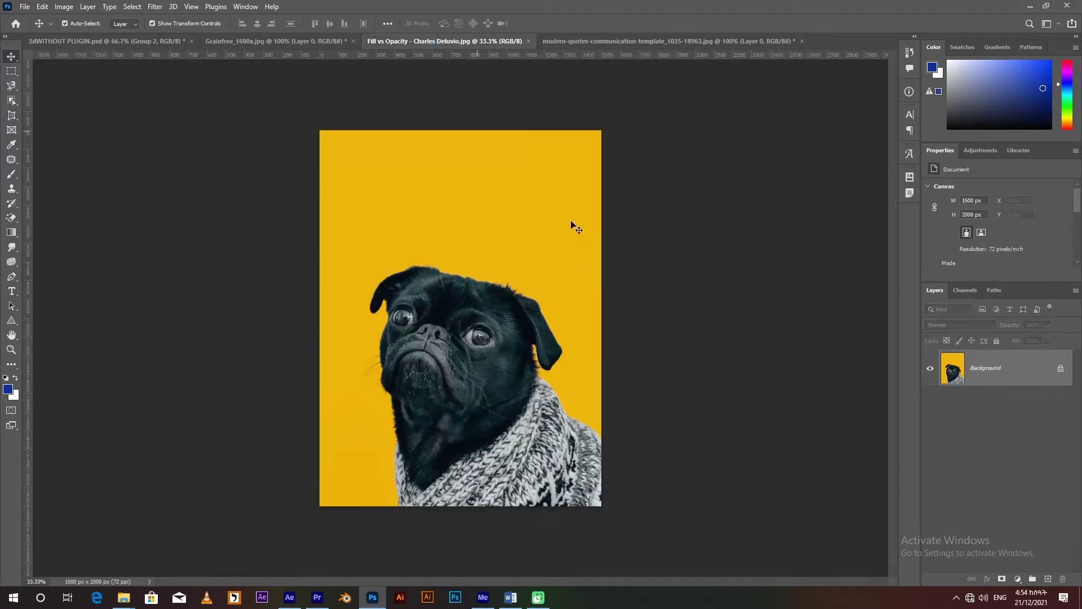
{"action": "left_click", "coordinate": [587, 42]}
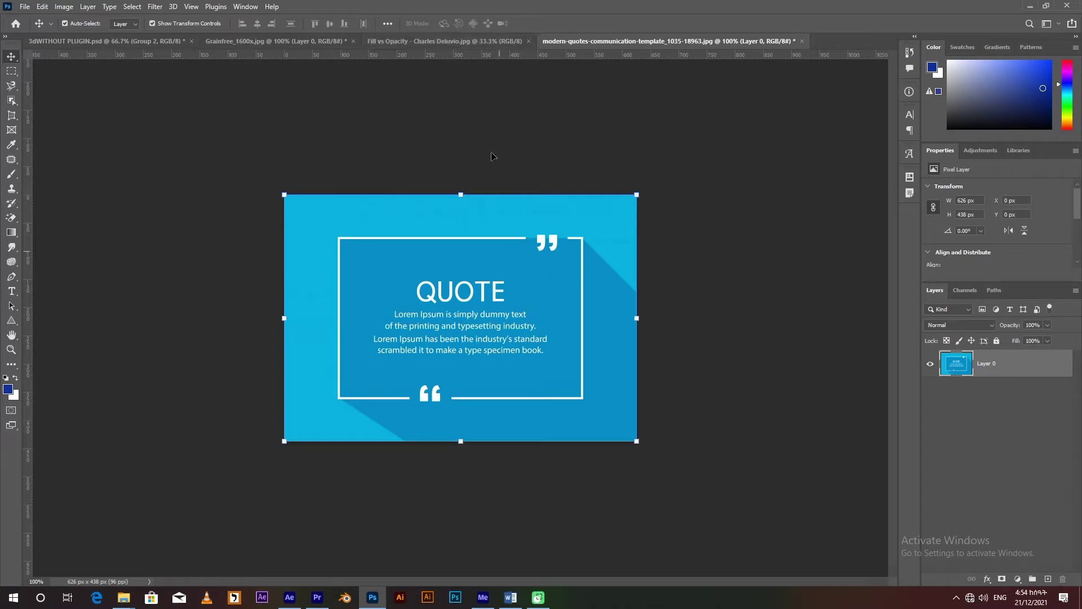
{"action": "left_click", "coordinate": [413, 40]}
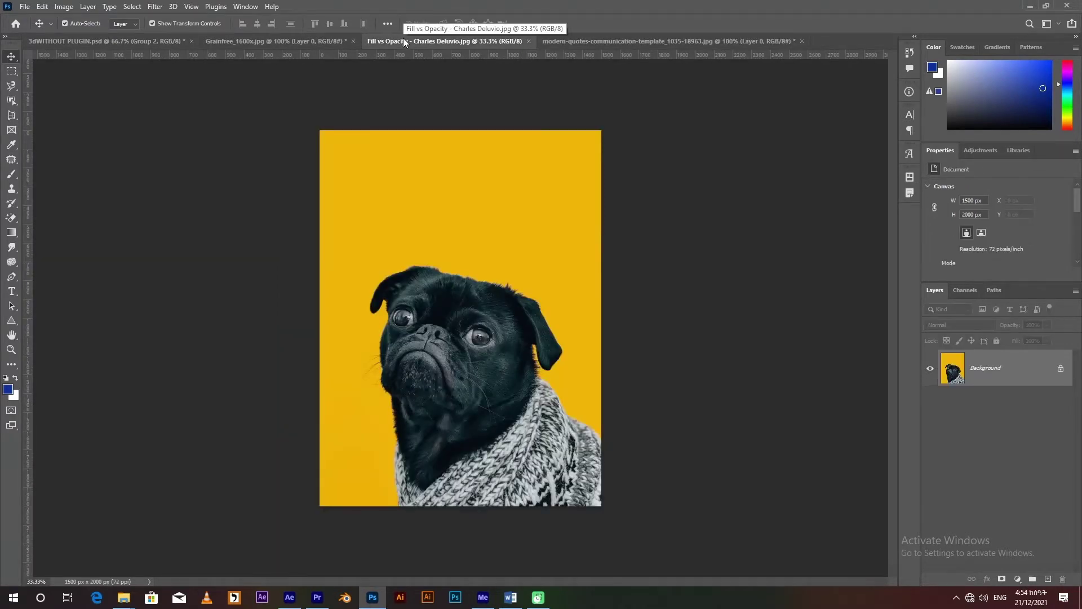
Unlock the pug photo's Background layer into Layer 0 and return to the retriever photo.
{"action": "left_click", "coordinate": [1060, 368]}
{"action": "left_click", "coordinate": [338, 41]}
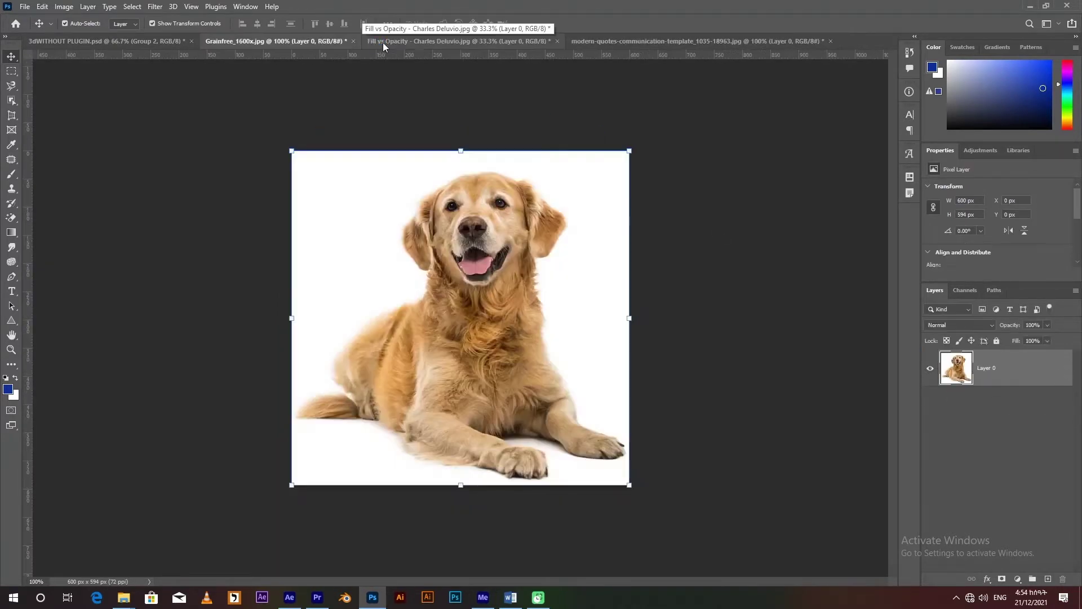
{"action": "left_click", "coordinate": [397, 41]}
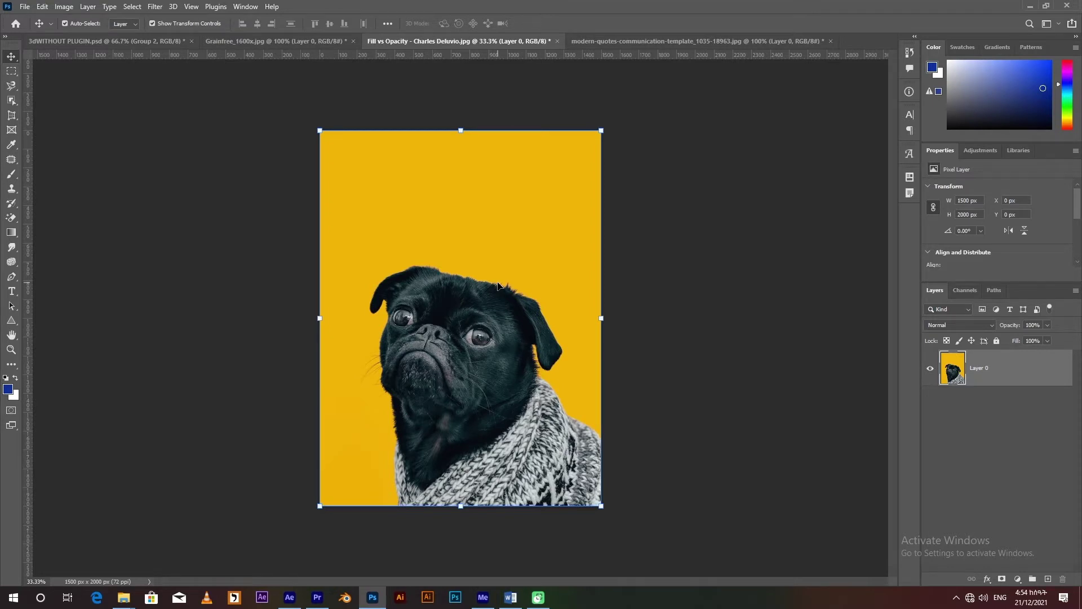
{"action": "left_click", "coordinate": [303, 42]}
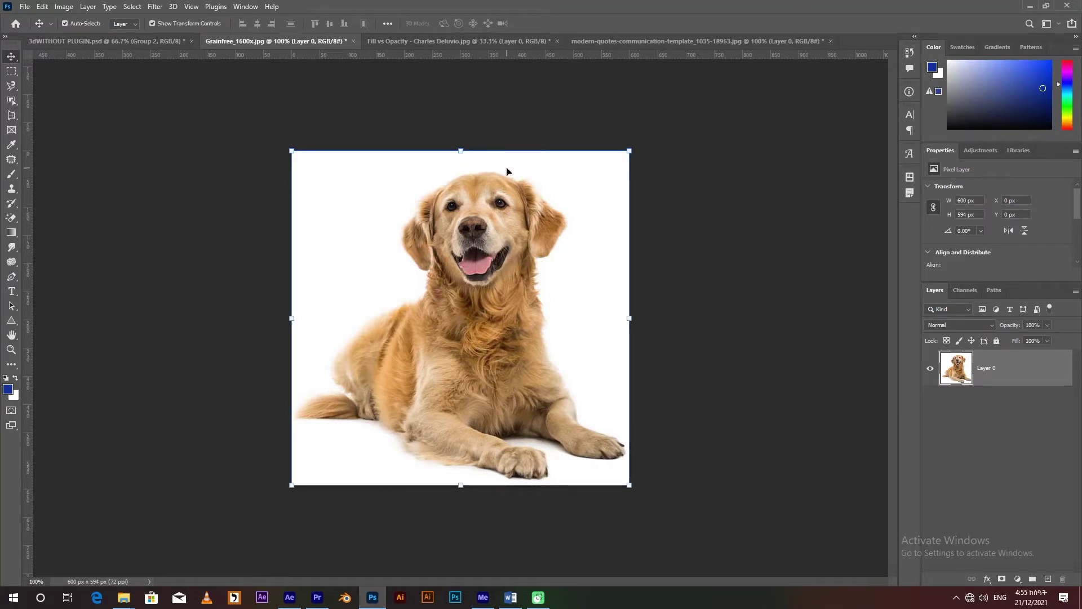
{"action": "left_click", "coordinate": [14, 102]}
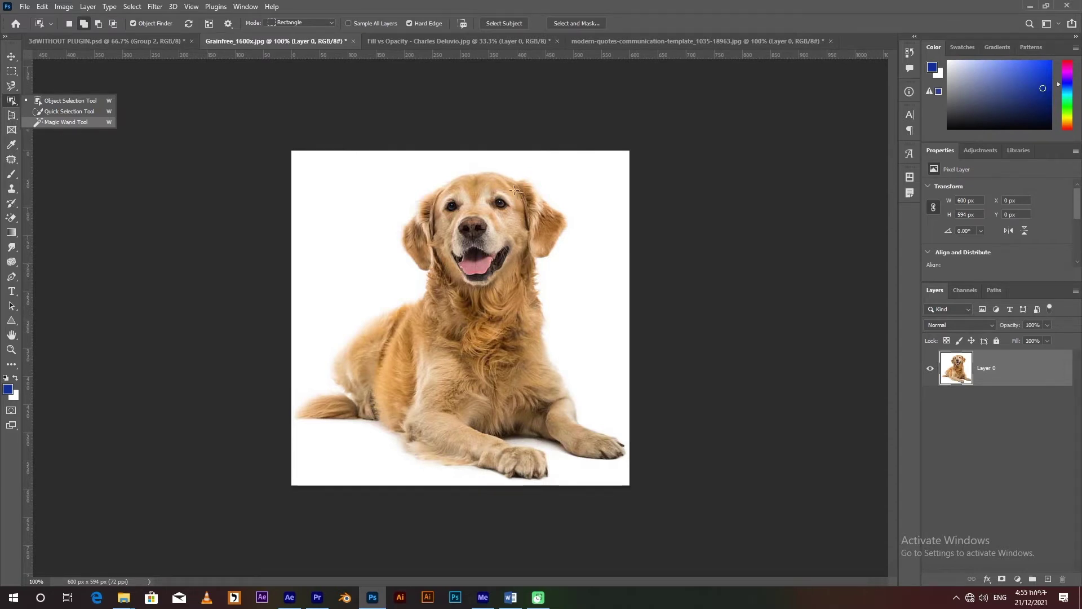
Magic Wand-select the white background around the retriever, then restore the window down.
{"action": "left_click", "coordinate": [67, 122]}
{"action": "left_click", "coordinate": [335, 199]}
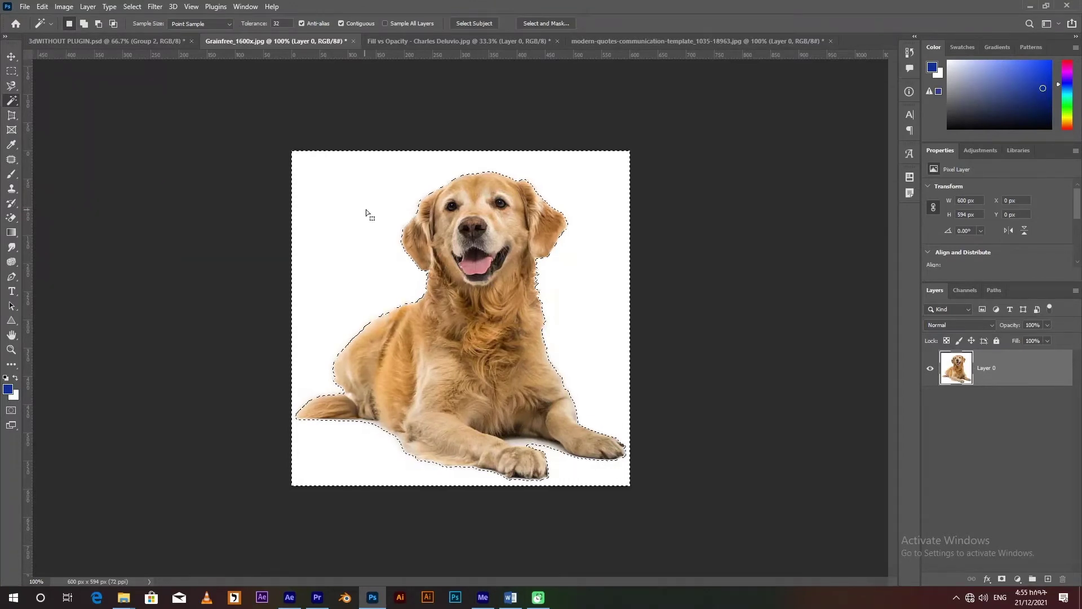
{"action": "key", "text": "super+Down"}
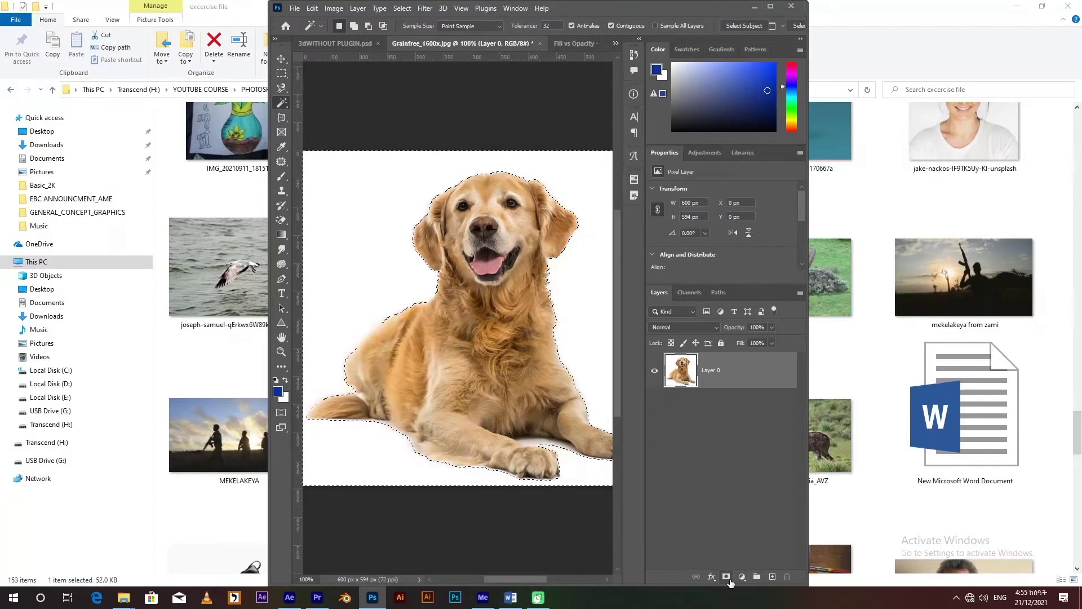
Mask Layer 0 with the inverted selection so only the retriever remains, then maximize the window.
{"action": "left_click", "coordinate": [728, 577]}
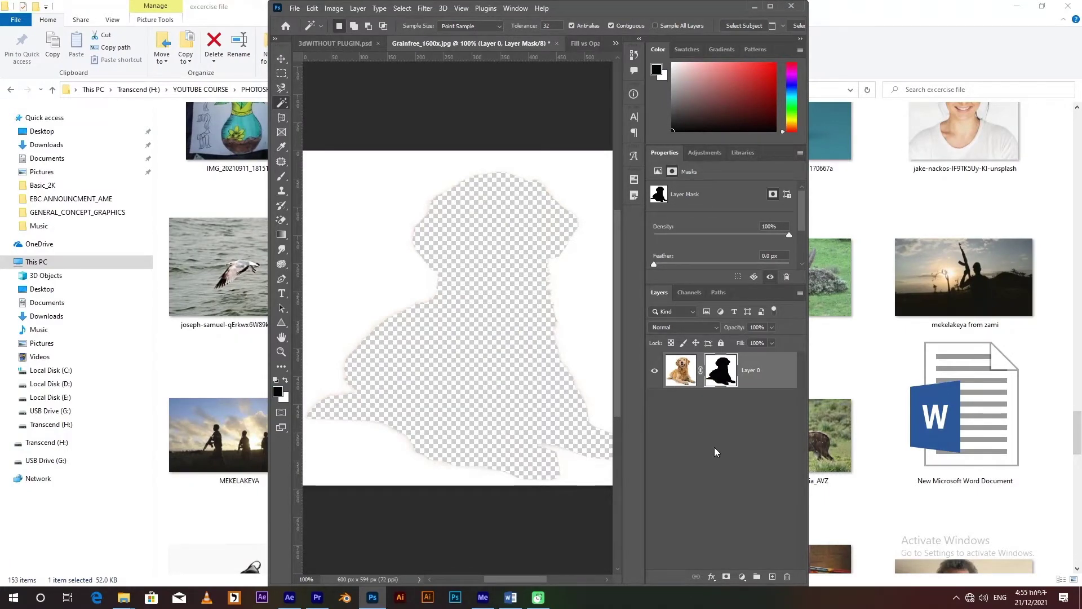
{"action": "key", "text": "ctrl+z"}
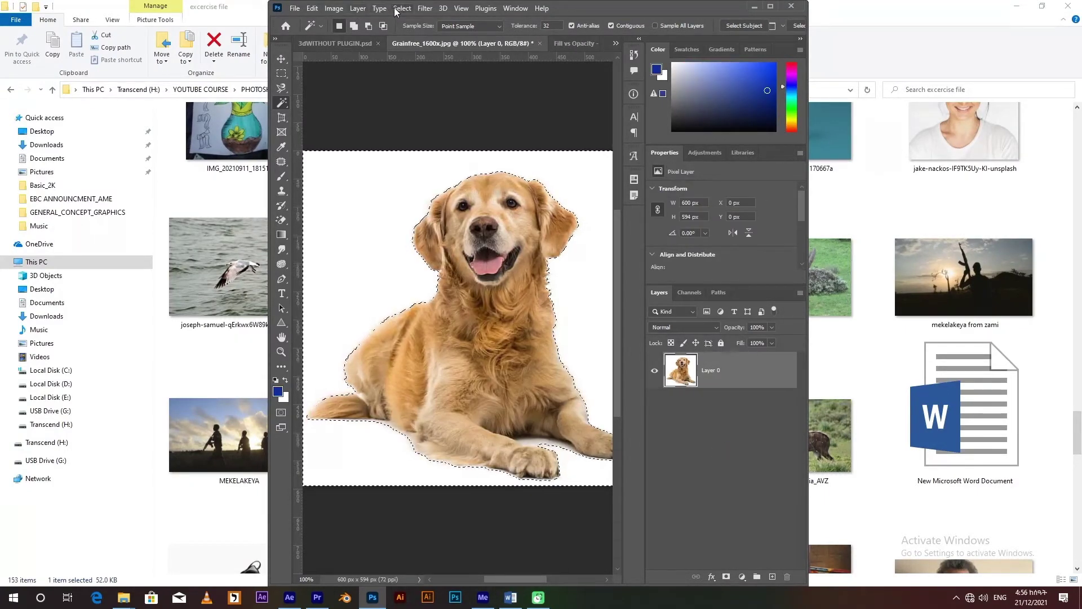
{"action": "left_click", "coordinate": [402, 8]}
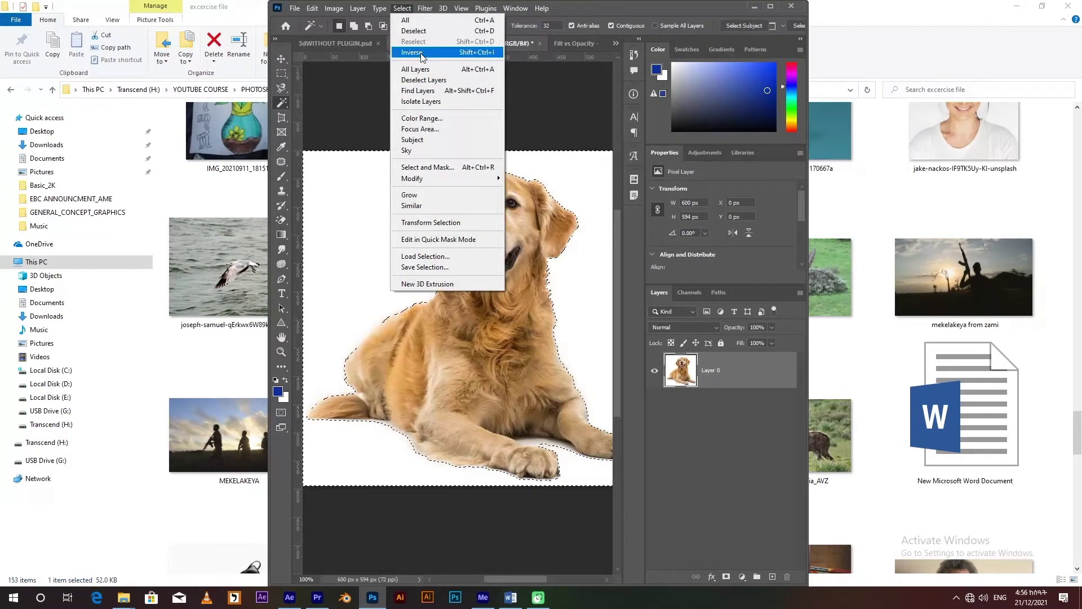
{"action": "left_click", "coordinate": [423, 52]}
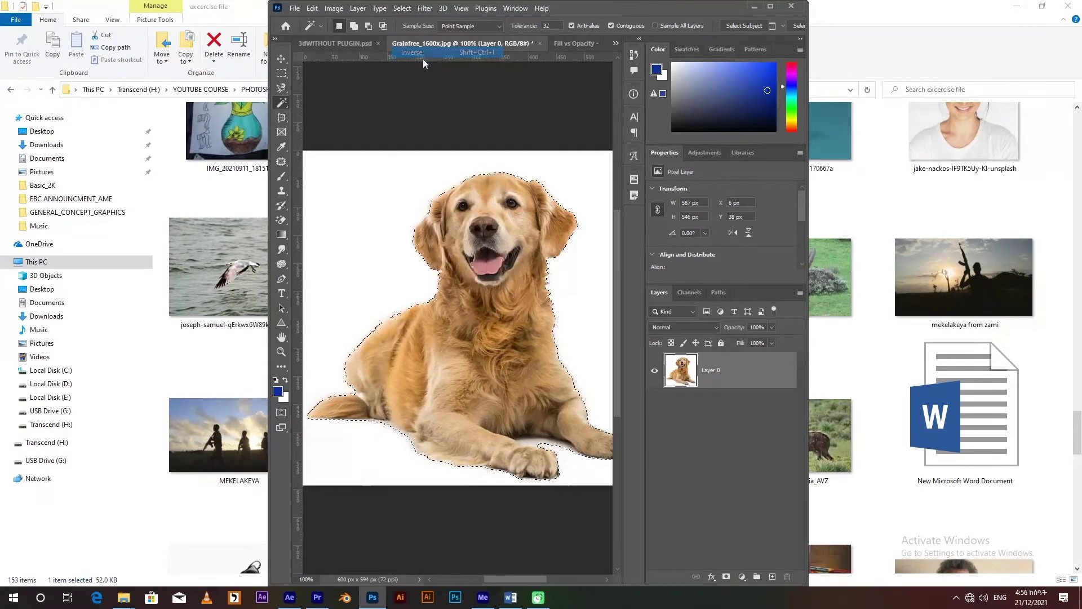
{"action": "left_click", "coordinate": [727, 576]}
{"action": "left_click", "coordinate": [770, 6]}
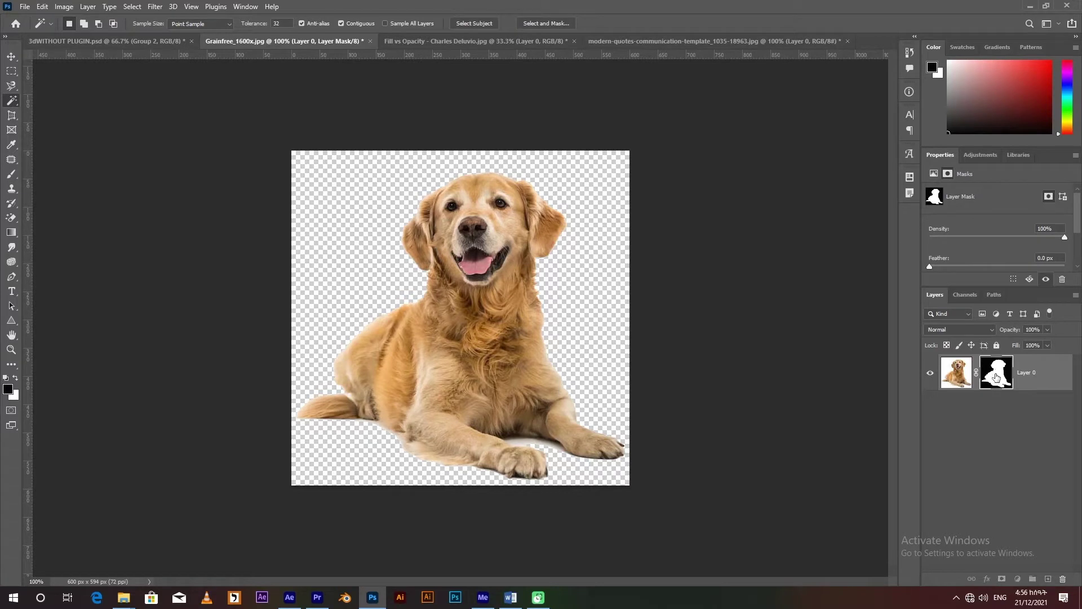
{"action": "left_click", "coordinate": [11, 174]}
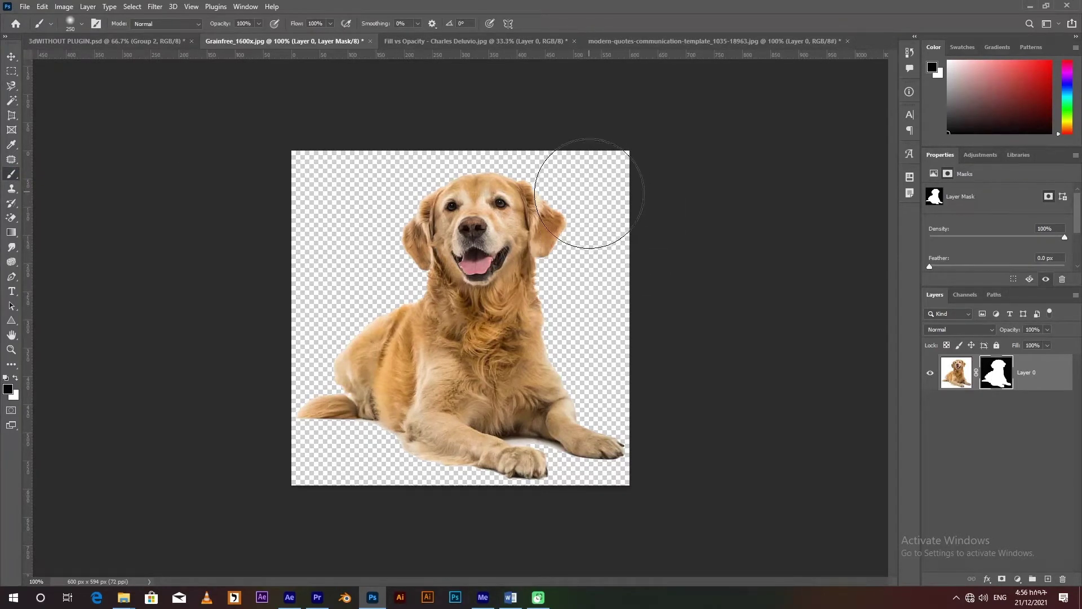
With a smaller brush, zoom in and paint black on the mask over the white shadow under chest and paws.
{"action": "key", "text": "bracketleft"}
{"action": "key", "text": "bracketleft"}
{"action": "key", "text": "bracketleft"}
{"action": "key", "text": "bracketleft"}
{"action": "key", "text": "bracketleft"}
{"action": "key", "text": "bracketleft"}
{"action": "key", "text": "bracketleft"}
{"action": "key", "text": "bracketleft"}
{"action": "key", "text": "bracketleft"}
{"action": "key", "text": "bracketleft"}
{"action": "key", "text": "bracketleft"}
{"action": "key", "text": "bracketleft"}
{"action": "key", "text": "ctrl+plus"}
{"action": "key", "text": "ctrl+plus"}
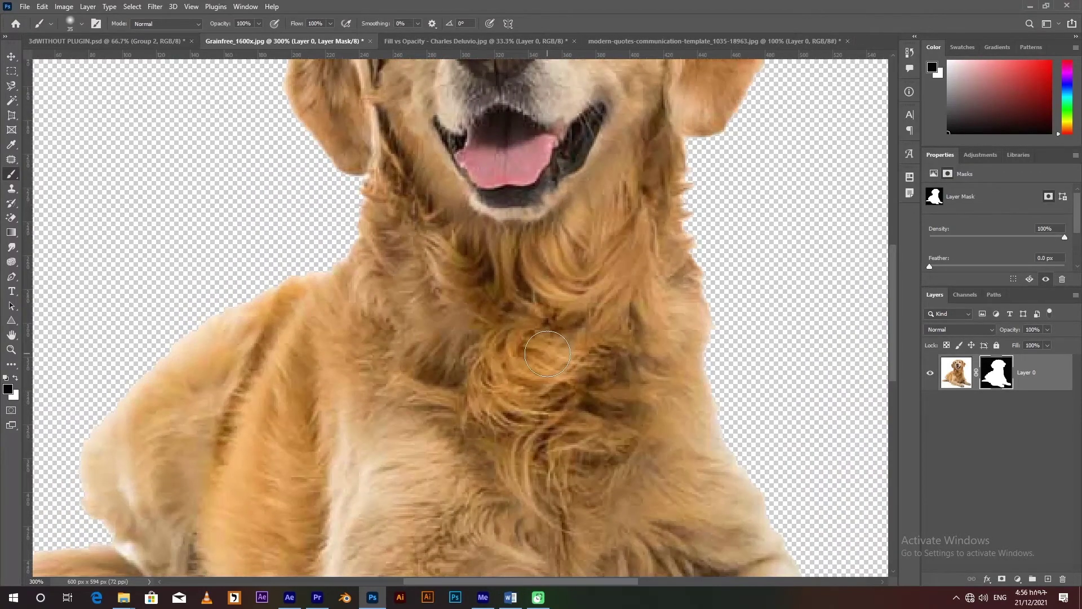
{"action": "left_click_drag", "start_coordinate": [556, 374], "coordinate": [464, 213]}
{"action": "left_click_drag", "start_coordinate": [530, 361], "coordinate": [505, 270]}
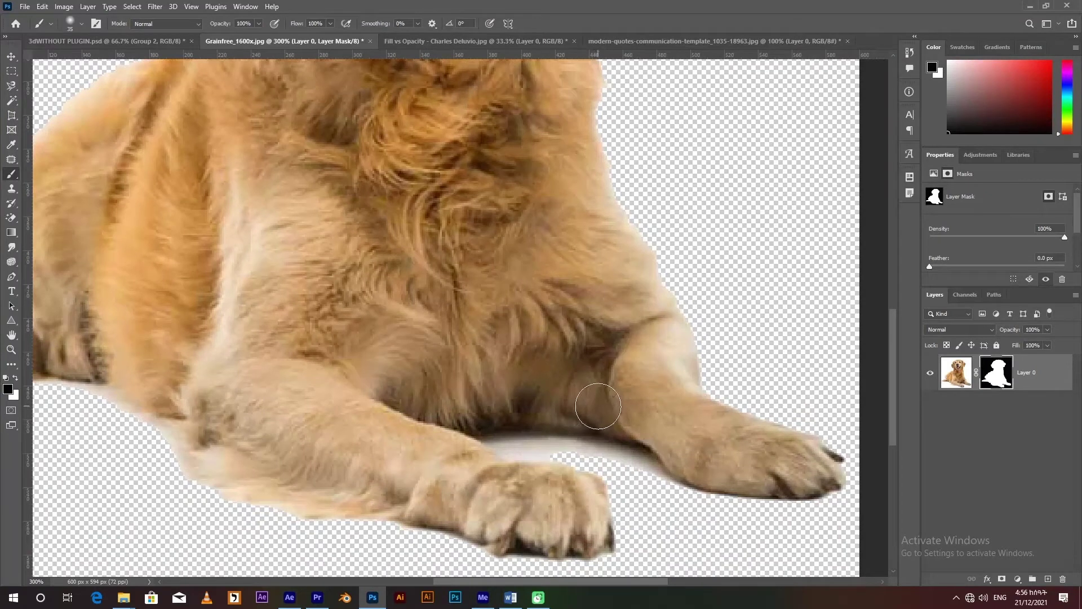
{"action": "key", "text": "bracketleft"}
{"action": "key", "text": "bracketleft"}
{"action": "key", "text": "bracketleft"}
{"action": "left_click_drag", "start_coordinate": [648, 468], "coordinate": [617, 448]}
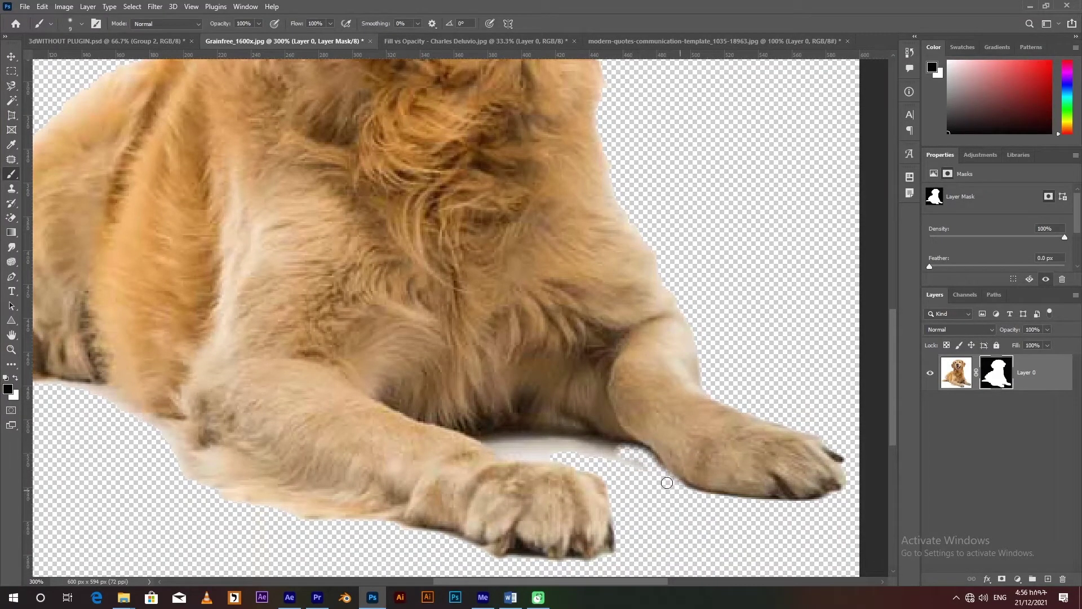
{"action": "mouse_move", "coordinate": [600, 449]}
{"action": "left_mouse_down"}
{"action": "mouse_move", "coordinate": [491, 434]}
{"action": "mouse_move", "coordinate": [549, 456]}
{"action": "mouse_move", "coordinate": [508, 440]}
{"action": "mouse_move", "coordinate": [617, 452]}
{"action": "mouse_move", "coordinate": [634, 465]}
{"action": "left_mouse_up"}
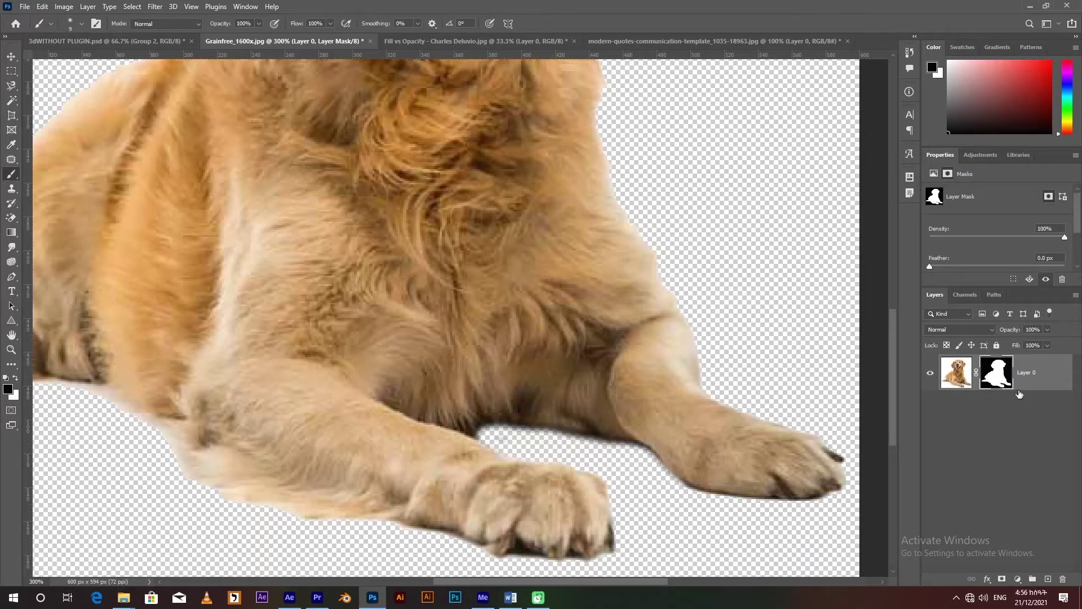
Paint white on the mask to restore the right foreleg's shadow edge, undoing the last stroke.
{"action": "left_click", "coordinate": [16, 378]}
{"action": "mouse_move", "coordinate": [666, 458]}
{"action": "left_mouse_down"}
{"action": "mouse_move", "coordinate": [626, 445]}
{"action": "mouse_move", "coordinate": [671, 467]}
{"action": "mouse_move", "coordinate": [609, 443]}
{"action": "mouse_move", "coordinate": [665, 464]}
{"action": "left_mouse_up"}
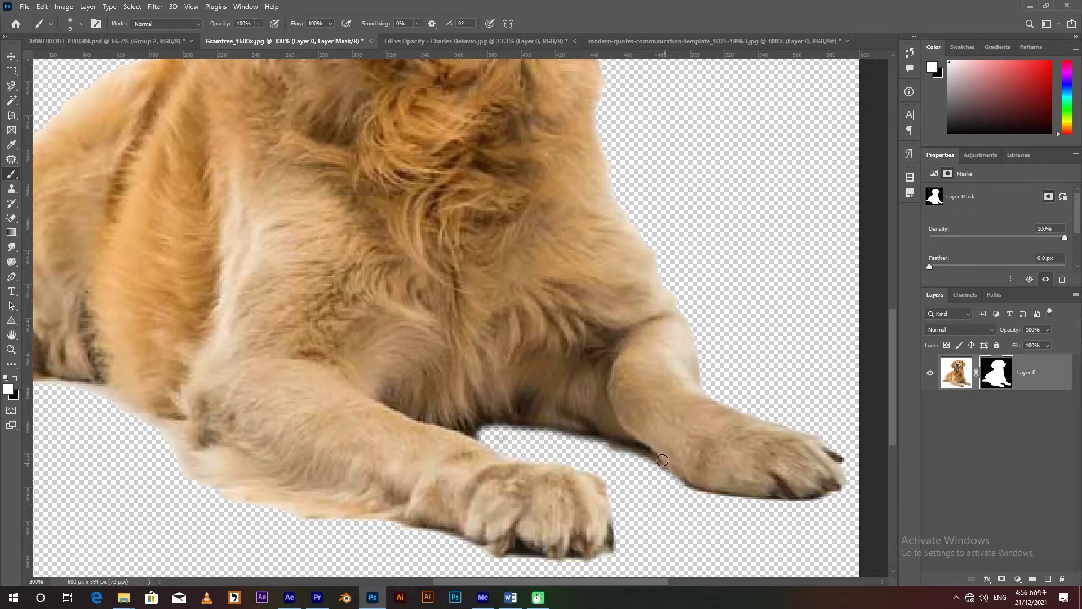
{"action": "left_click_drag", "start_coordinate": [612, 437], "coordinate": [618, 440]}
{"action": "key", "text": "ctrl+z"}
Pan around the tail, chest and face to inspect the cutout, then zoom back out.
{"action": "left_click_drag", "start_coordinate": [440, 378], "coordinate": [782, 315]}
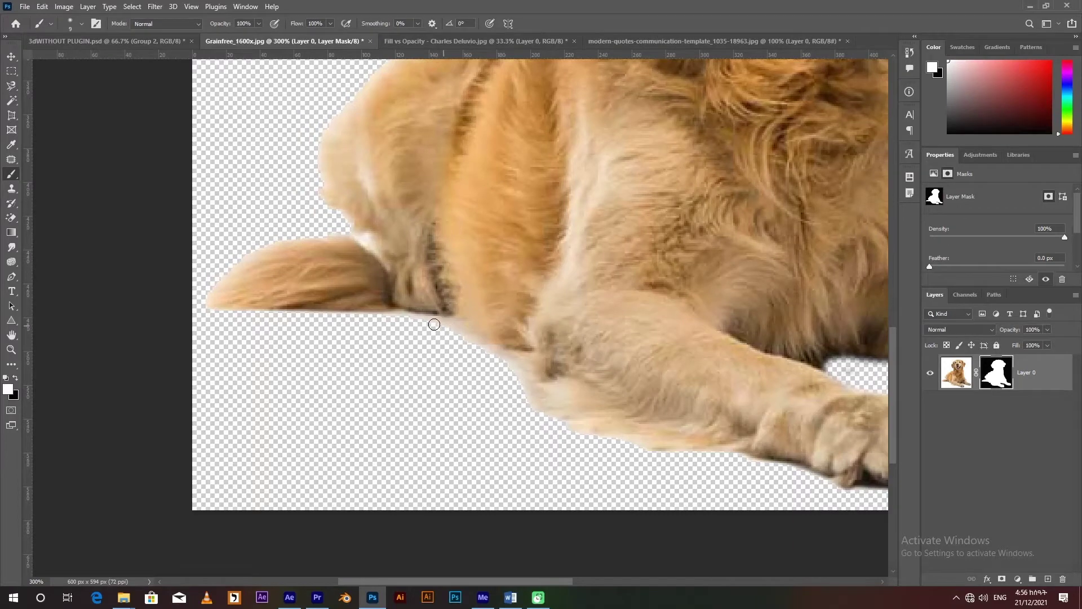
{"action": "mouse_move", "coordinate": [589, 110]}
{"action": "left_mouse_down"}
{"action": "mouse_move", "coordinate": [494, 288]}
{"action": "mouse_move", "coordinate": [416, 301]}
{"action": "left_mouse_up"}
{"action": "left_click_drag", "start_coordinate": [562, 175], "coordinate": [531, 345]}
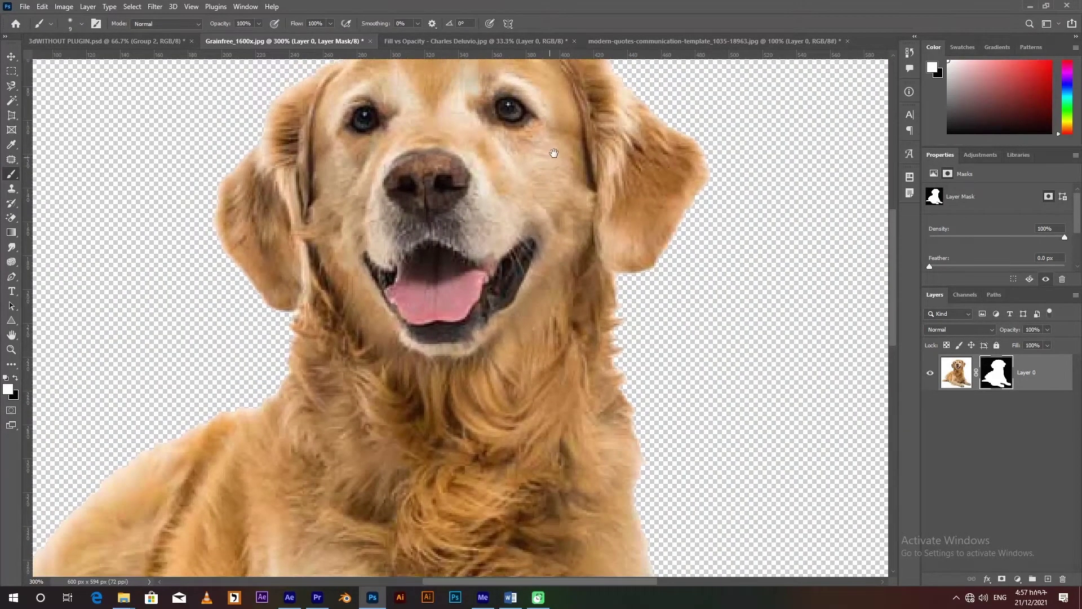
{"action": "left_click_drag", "start_coordinate": [551, 152], "coordinate": [553, 246]}
{"action": "left_click_drag", "start_coordinate": [537, 187], "coordinate": [625, 141]}
{"action": "left_click_drag", "start_coordinate": [436, 470], "coordinate": [573, 345]}
{"action": "left_click_drag", "start_coordinate": [564, 304], "coordinate": [609, 287]}
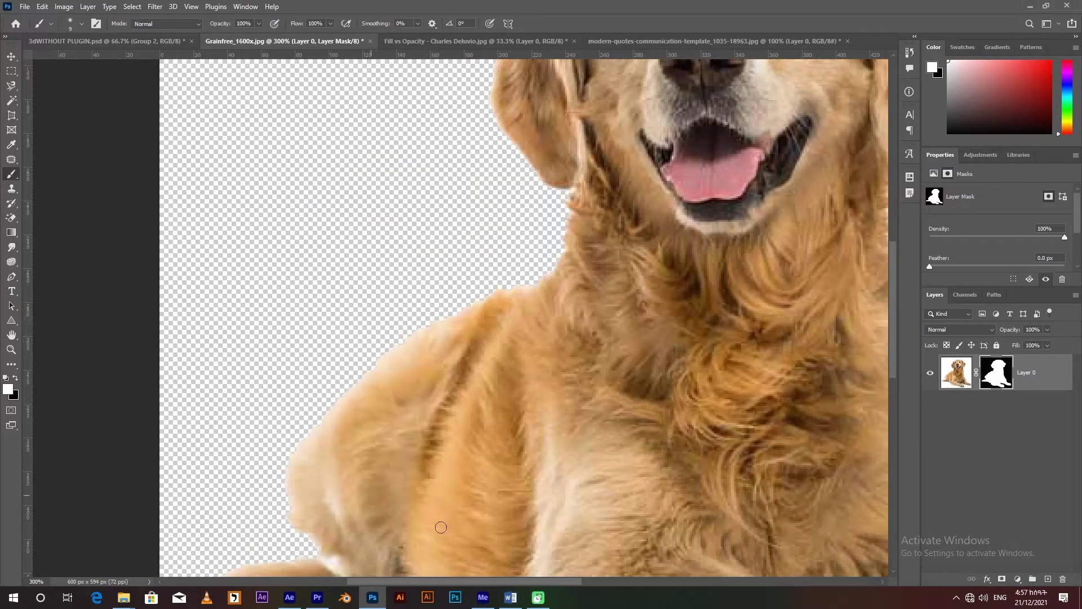
{"action": "key", "text": "v"}
{"action": "key", "text": "ctrl+minus"}
{"action": "key", "text": "ctrl+minus"}
{"action": "key", "text": "ctrl+minus"}
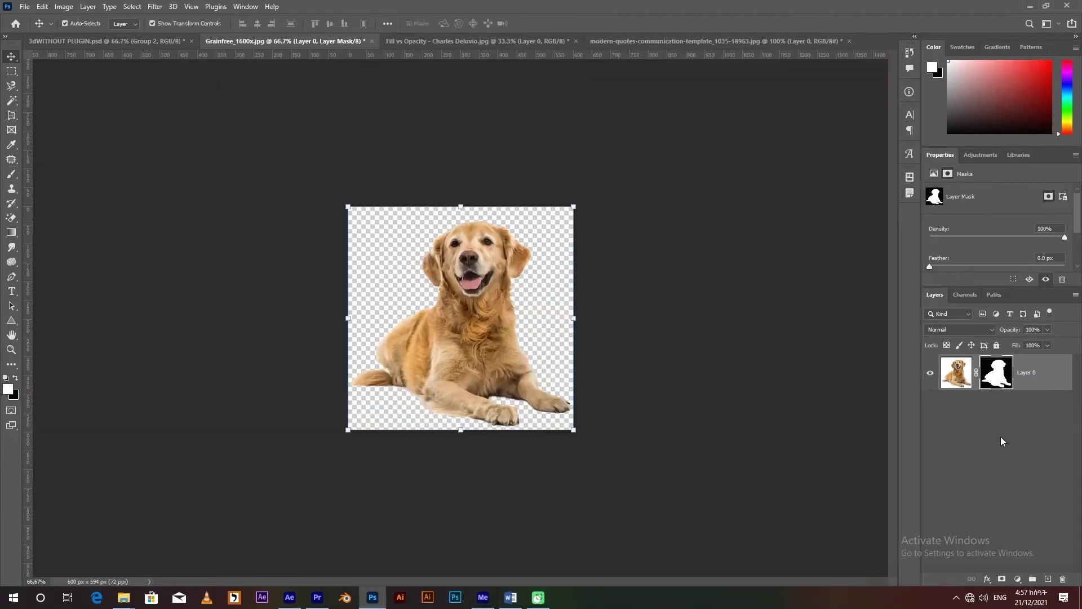
Add a new empty Layer 1 and move it beneath the dog layer.
{"action": "left_click", "coordinate": [89, 8]}
{"action": "left_click", "coordinate": [223, 19]}
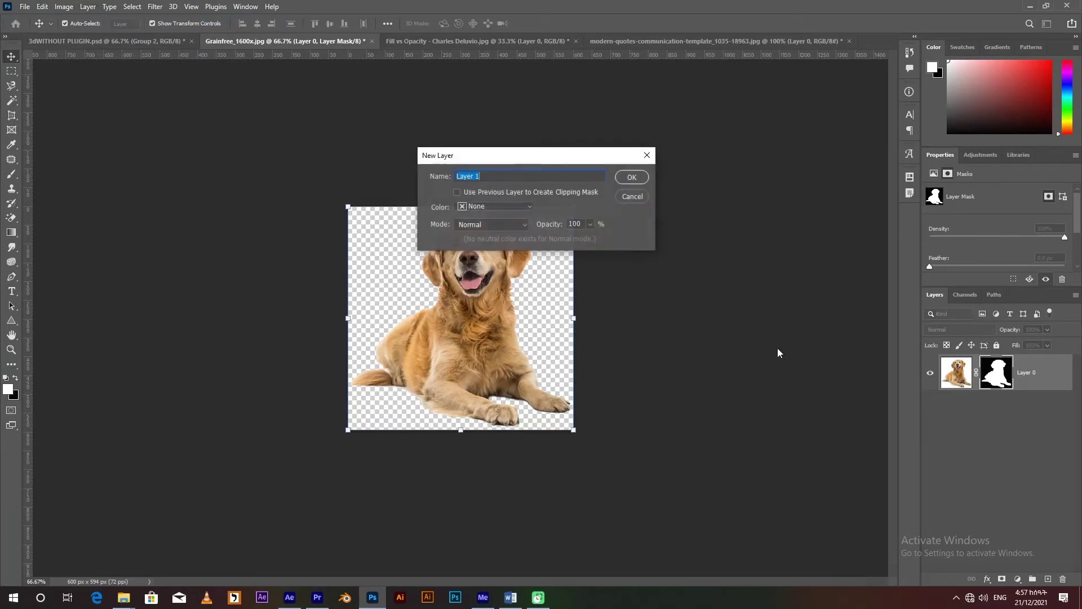
{"action": "left_click", "coordinate": [619, 178]}
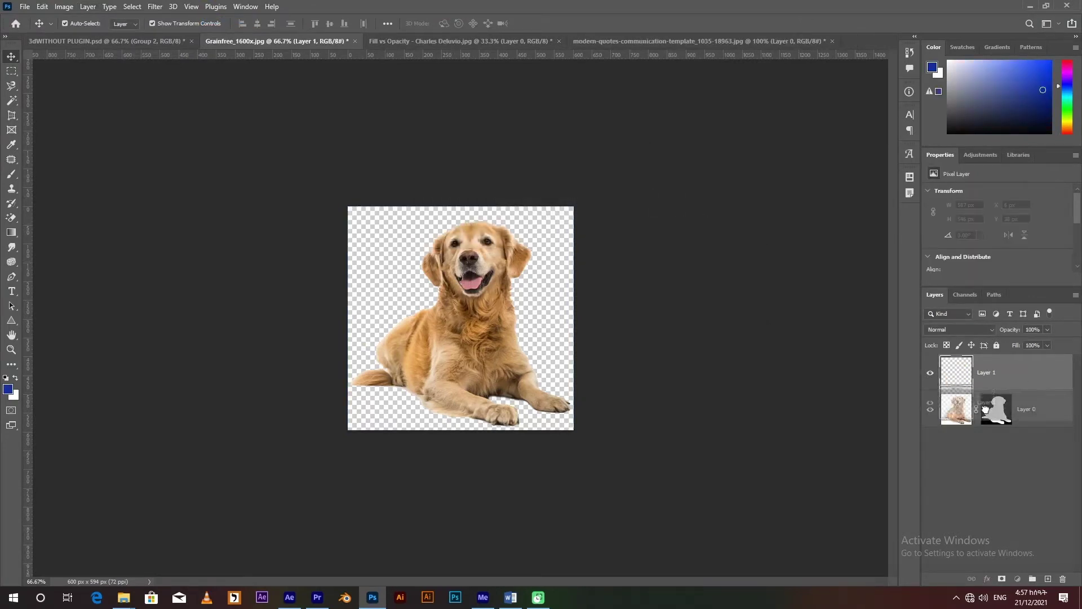
{"action": "left_click_drag", "start_coordinate": [988, 373], "coordinate": [988, 439]}
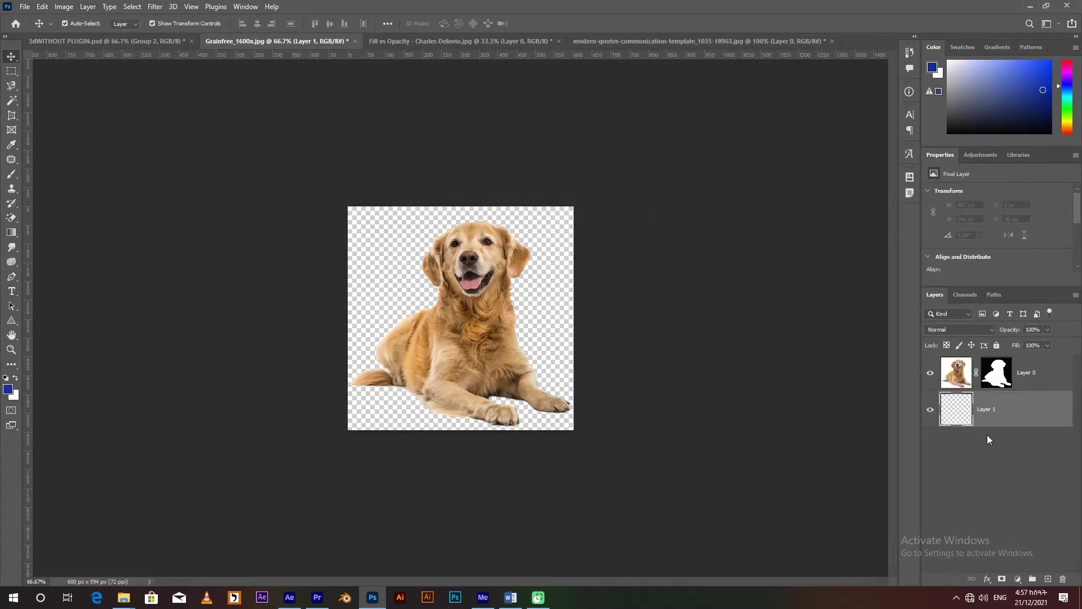
Fill Layer 1 with a purple foreground colour and view the image at 100%.
{"action": "left_click", "coordinate": [8, 389]}
{"action": "left_click_drag", "start_coordinate": [940, 250], "coordinate": [940, 244]}
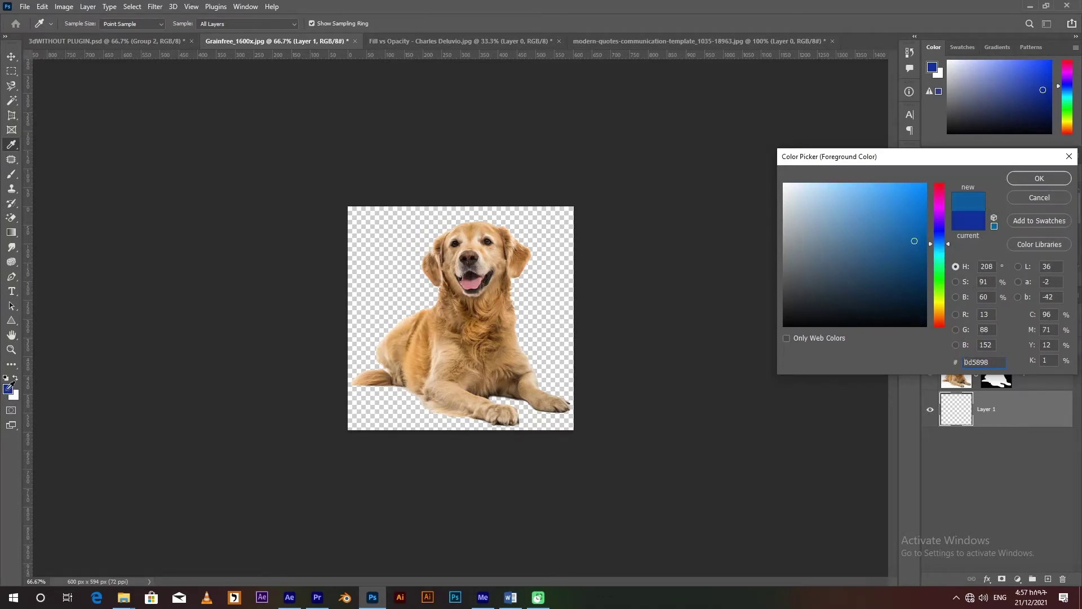
{"action": "left_click_drag", "start_coordinate": [945, 251], "coordinate": [946, 210]}
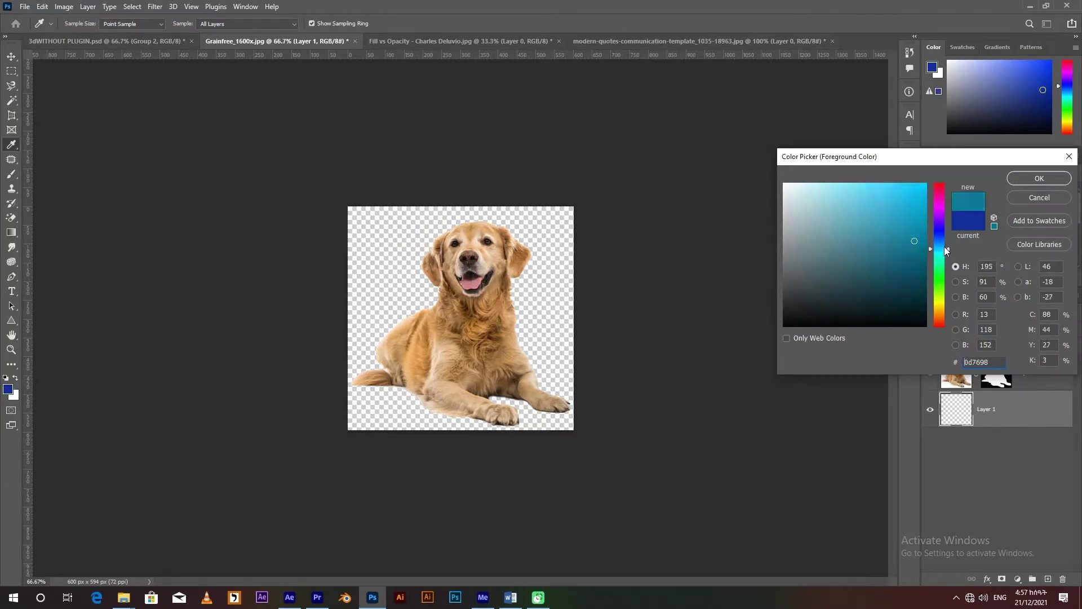
{"action": "left_click", "coordinate": [1037, 179]}
{"action": "key", "text": "v"}
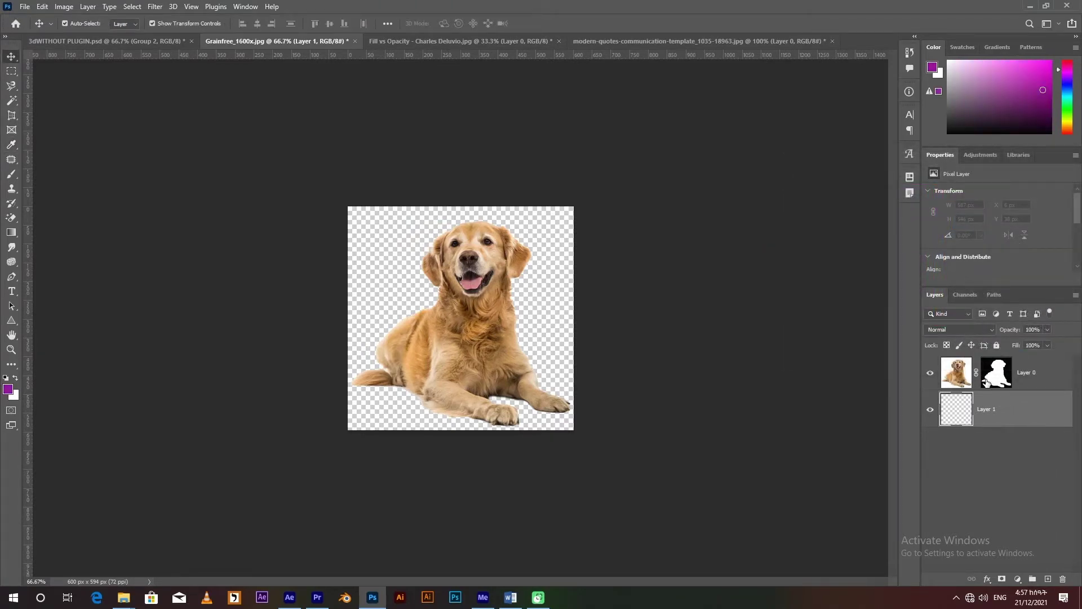
{"action": "key", "text": "alt+BackSpace"}
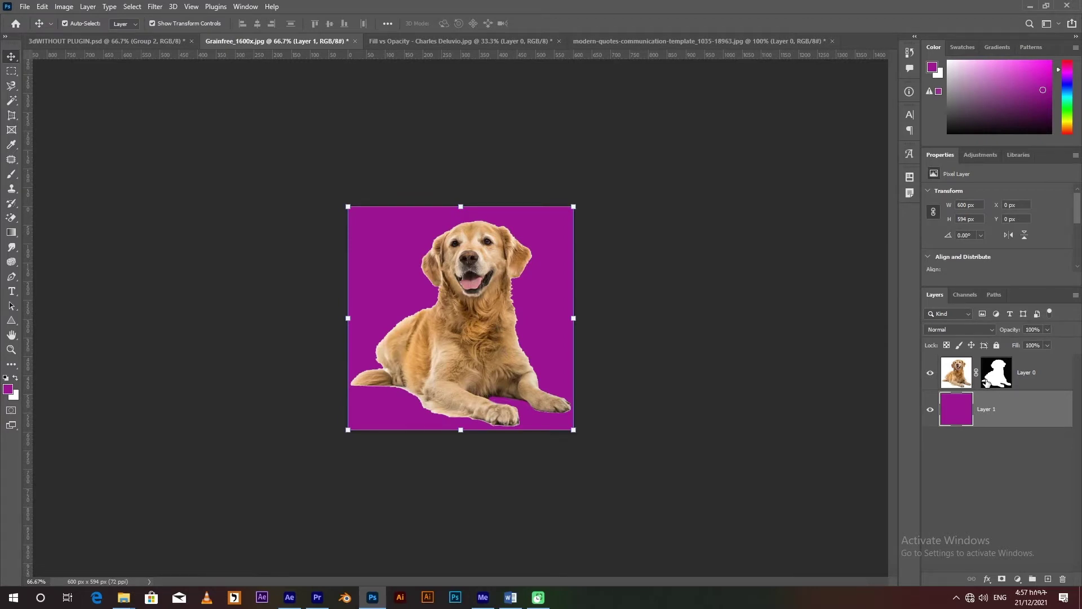
{"action": "key", "text": "ctrl+1"}
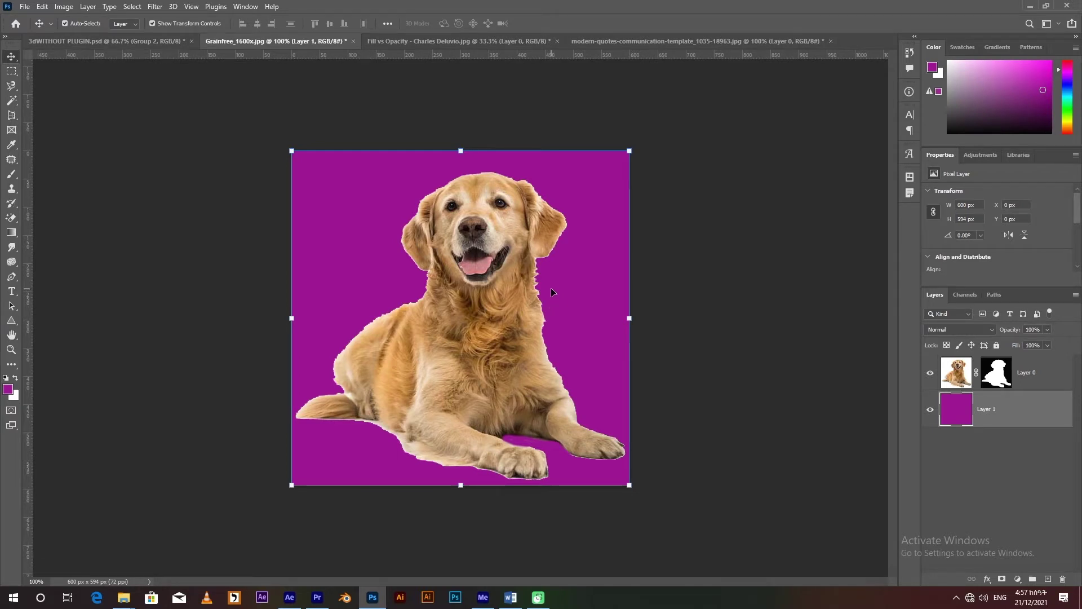
Hide the purple Layer 1 and delete the dog layer's mask.
{"action": "left_click", "coordinate": [1002, 377]}
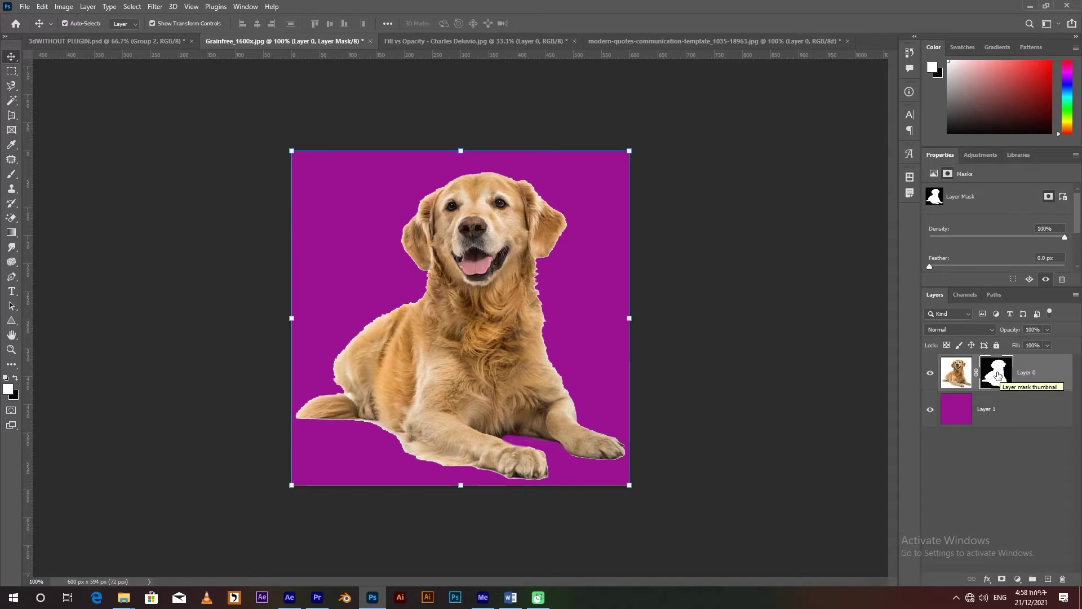
{"action": "left_click", "coordinate": [931, 410]}
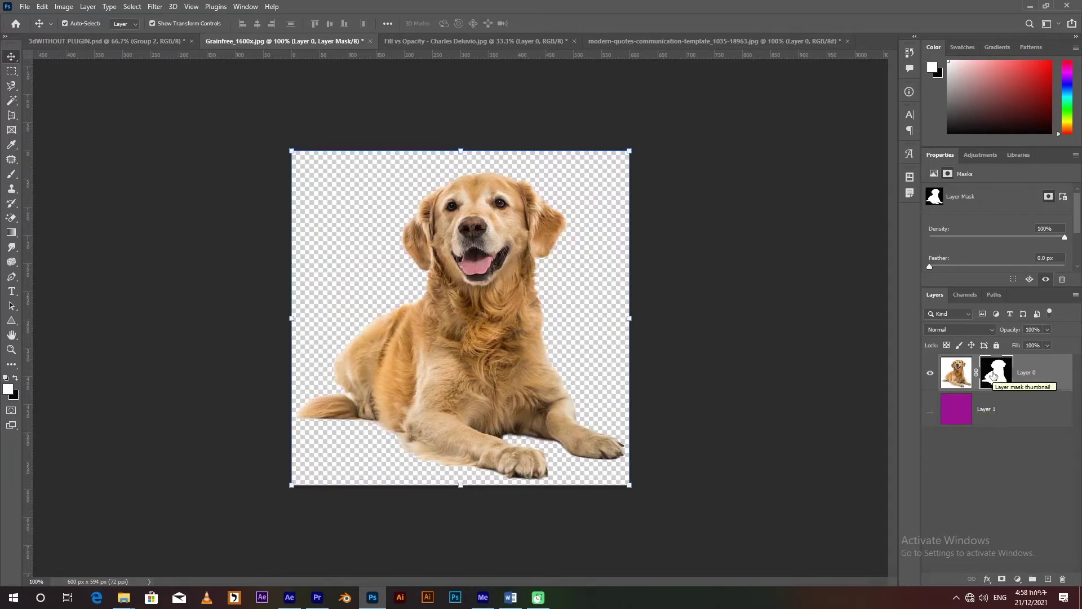
{"action": "right_click", "coordinate": [996, 375]}
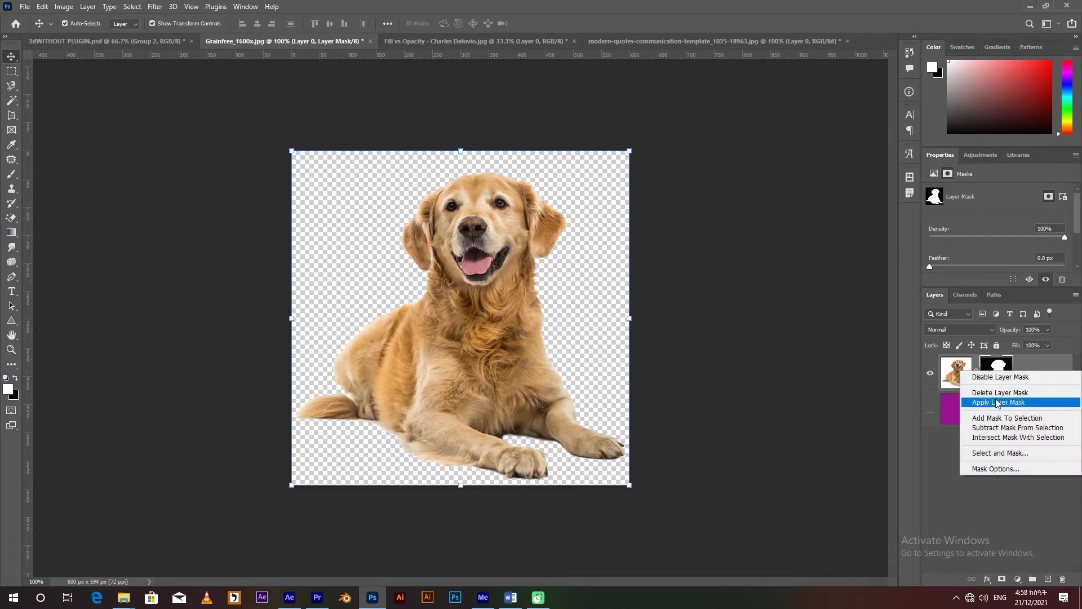
{"action": "left_click", "coordinate": [997, 394]}
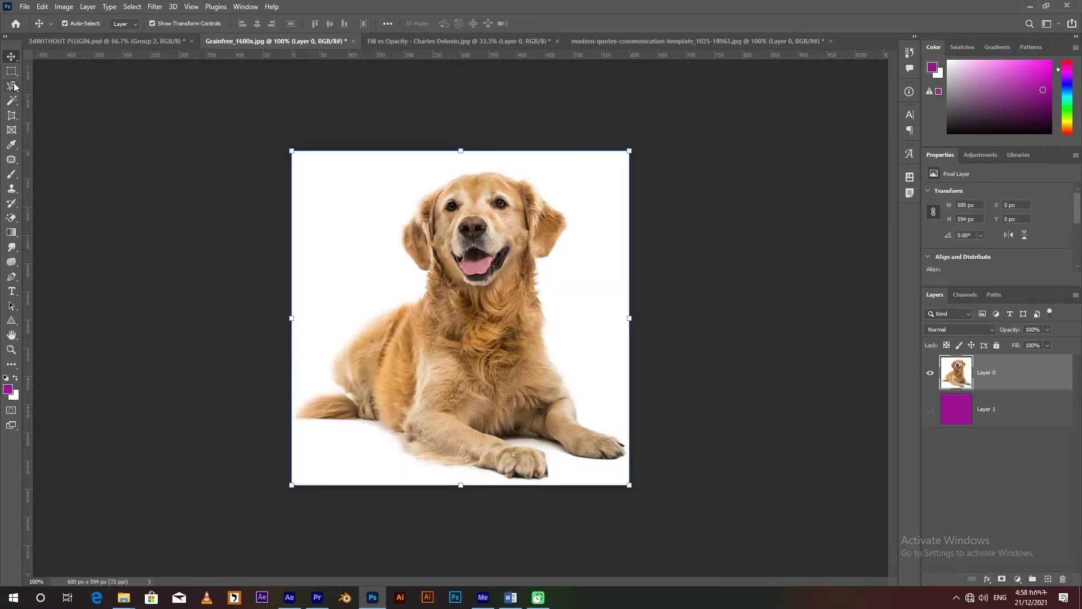
Quick Selection the dog's head, chest and front leg, trimming beside the front paw.
{"action": "left_click", "coordinate": [16, 100]}
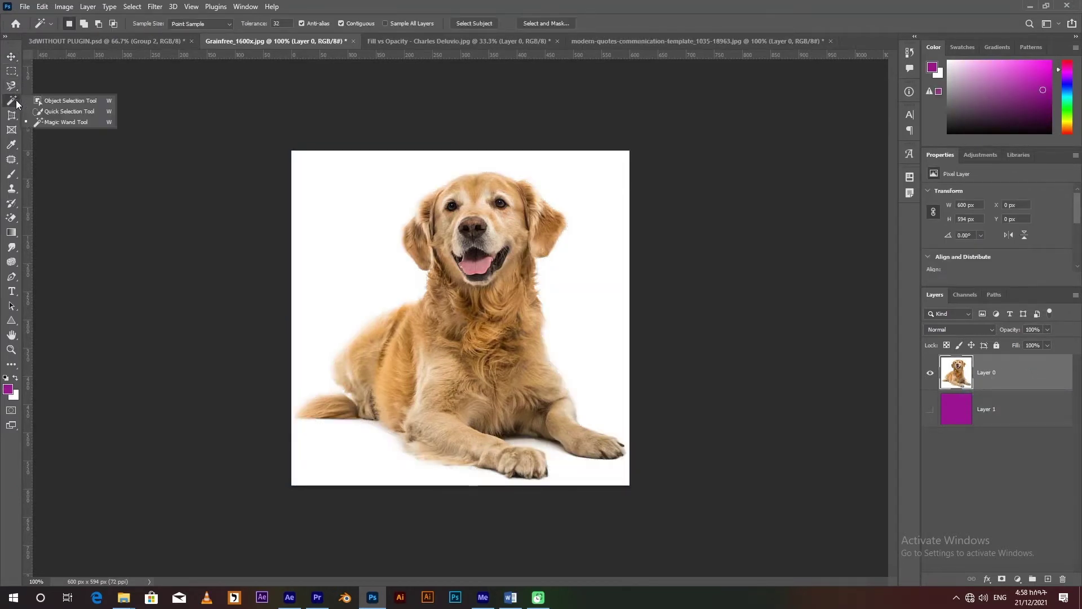
{"action": "left_click", "coordinate": [65, 112]}
{"action": "mouse_move", "coordinate": [439, 224]}
{"action": "left_mouse_down"}
{"action": "mouse_move", "coordinate": [543, 218]}
{"action": "mouse_move", "coordinate": [367, 372]}
{"action": "mouse_move", "coordinate": [348, 364]}
{"action": "left_mouse_up"}
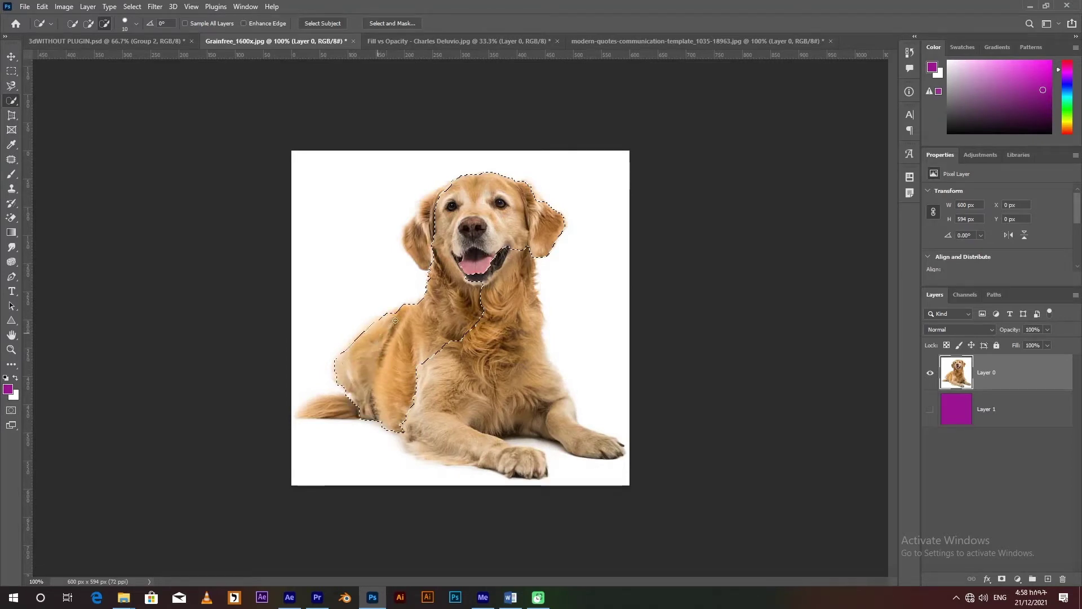
{"action": "left_click_drag", "start_coordinate": [392, 334], "coordinate": [466, 446]}
{"action": "left_click_drag", "start_coordinate": [534, 398], "coordinate": [553, 415]}
{"action": "left_click_drag", "start_coordinate": [497, 453], "coordinate": [516, 460]}
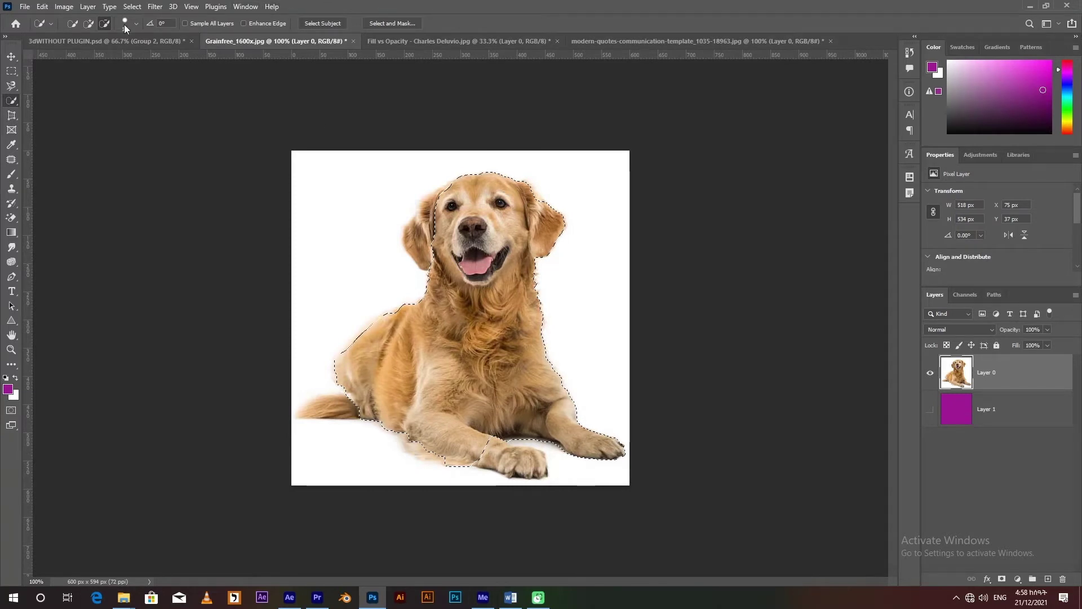
Add the front paw, tail and left ear to the selection, then shrink the window.
{"action": "left_click", "coordinate": [89, 23]}
{"action": "left_click_drag", "start_coordinate": [487, 442], "coordinate": [502, 453]}
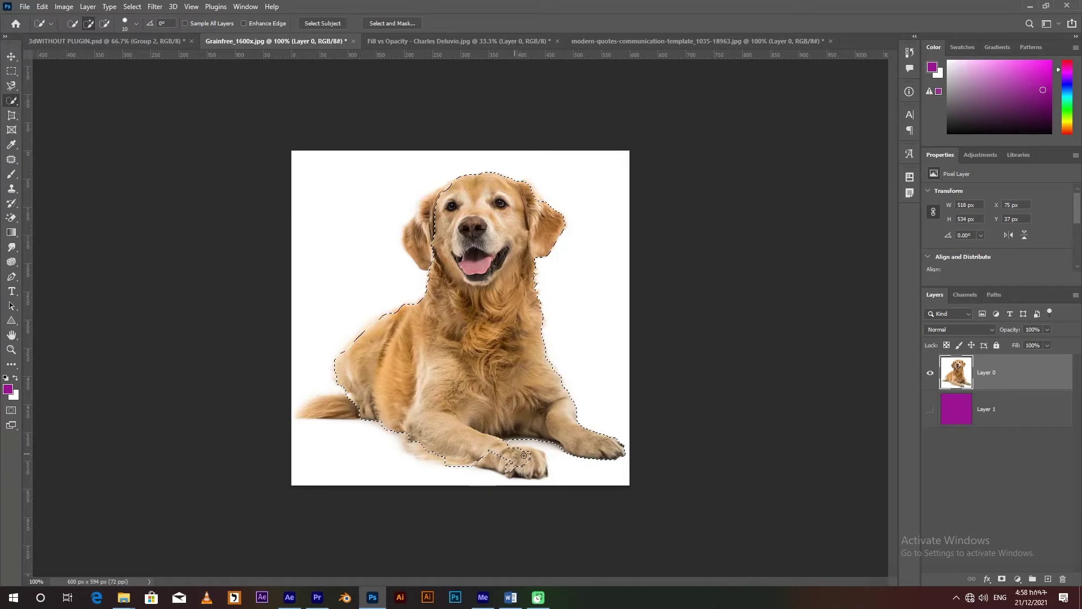
{"action": "left_click_drag", "start_coordinate": [526, 458], "coordinate": [504, 459]}
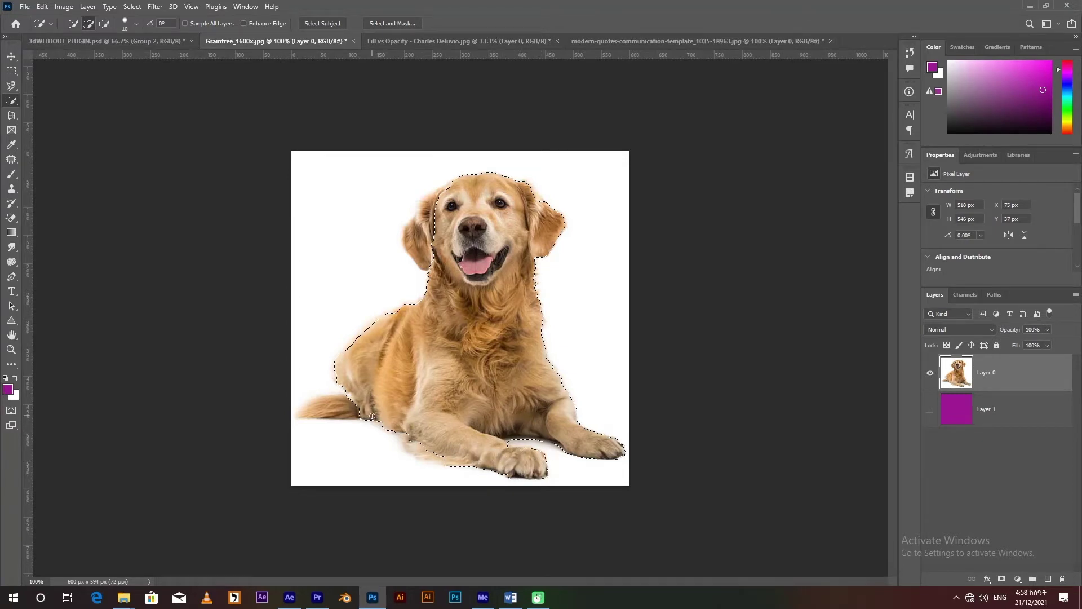
{"action": "left_click_drag", "start_coordinate": [324, 411], "coordinate": [299, 415]}
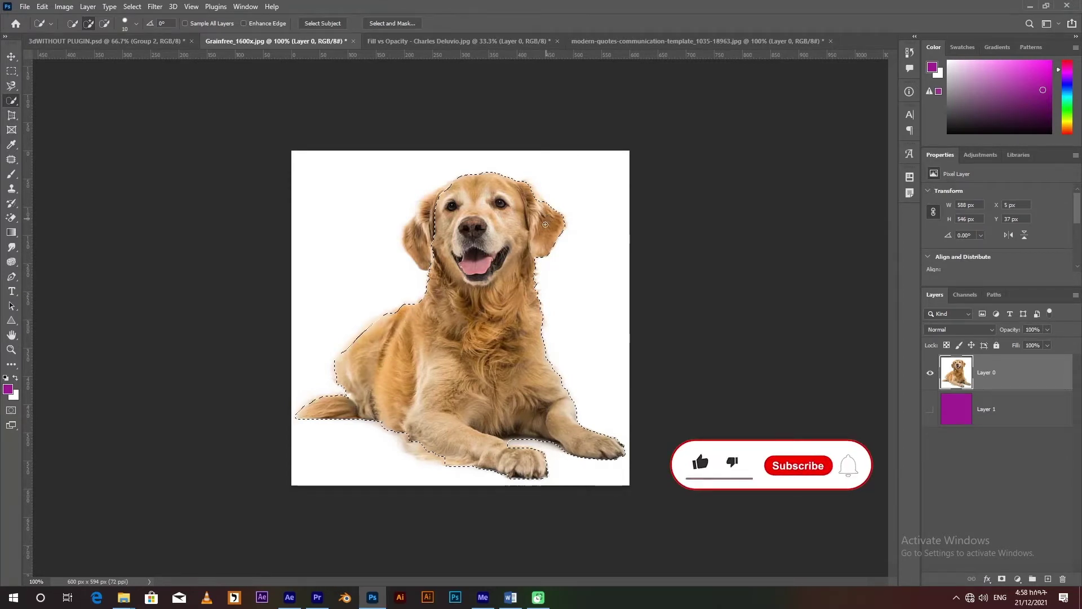
{"action": "mouse_move", "coordinate": [436, 243]}
{"action": "left_mouse_down"}
{"action": "mouse_move", "coordinate": [427, 202]}
{"action": "mouse_move", "coordinate": [432, 214]}
{"action": "left_mouse_up"}
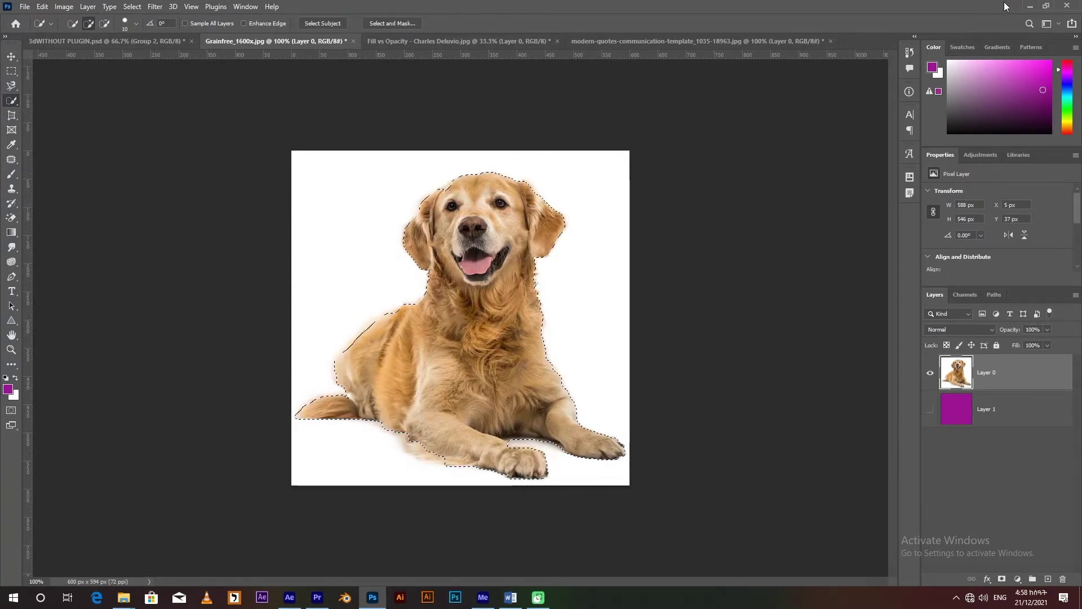
{"action": "left_click", "coordinate": [1047, 6]}
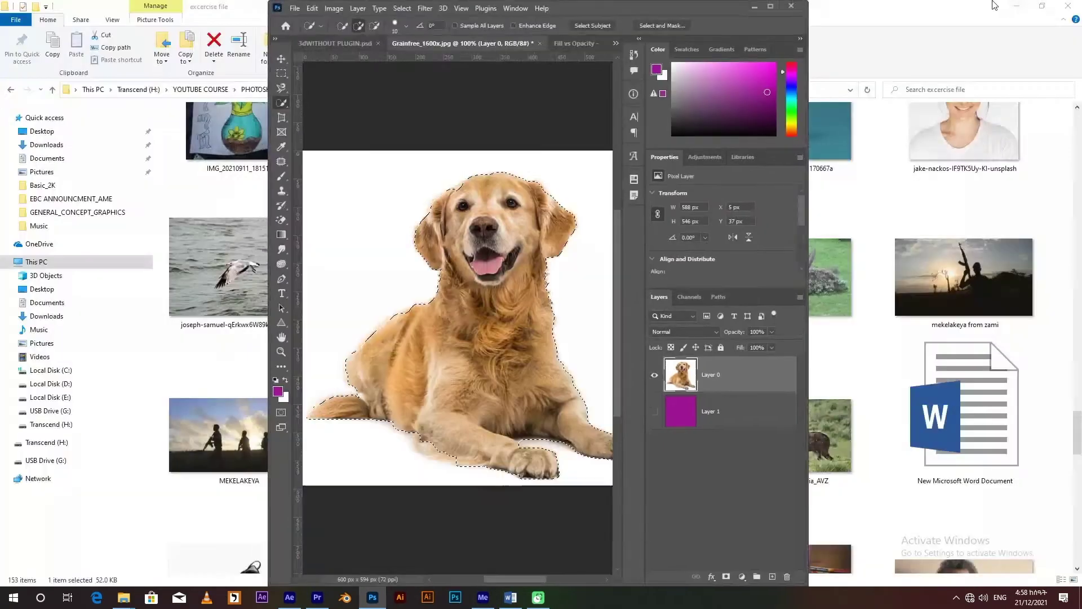
Mask the dog layer from the new selection, maximize, and show purple Layer 1 again.
{"action": "left_click", "coordinate": [726, 578]}
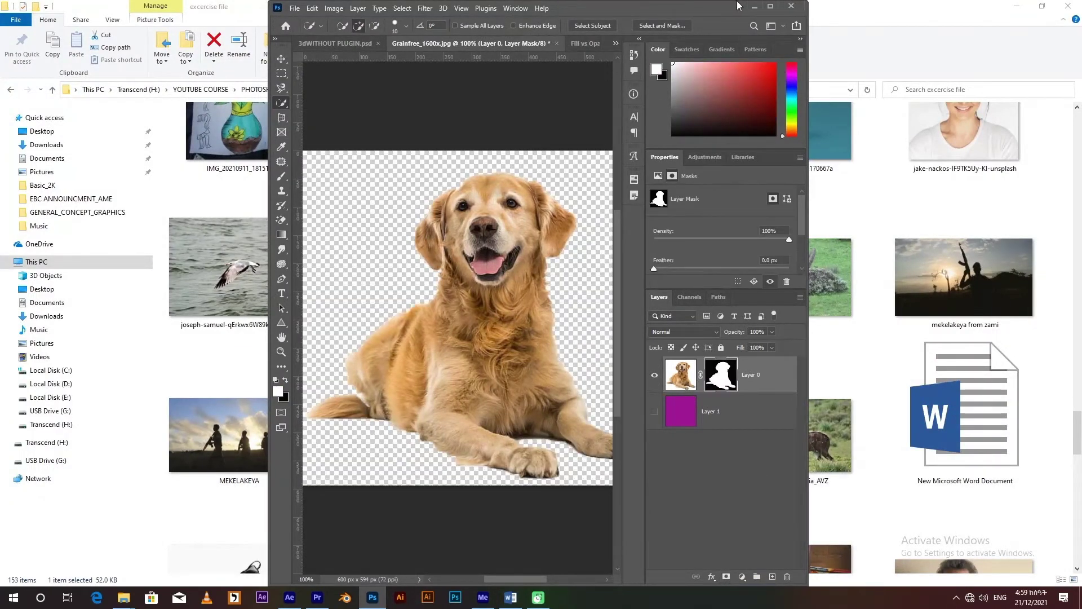
{"action": "left_click", "coordinate": [772, 6]}
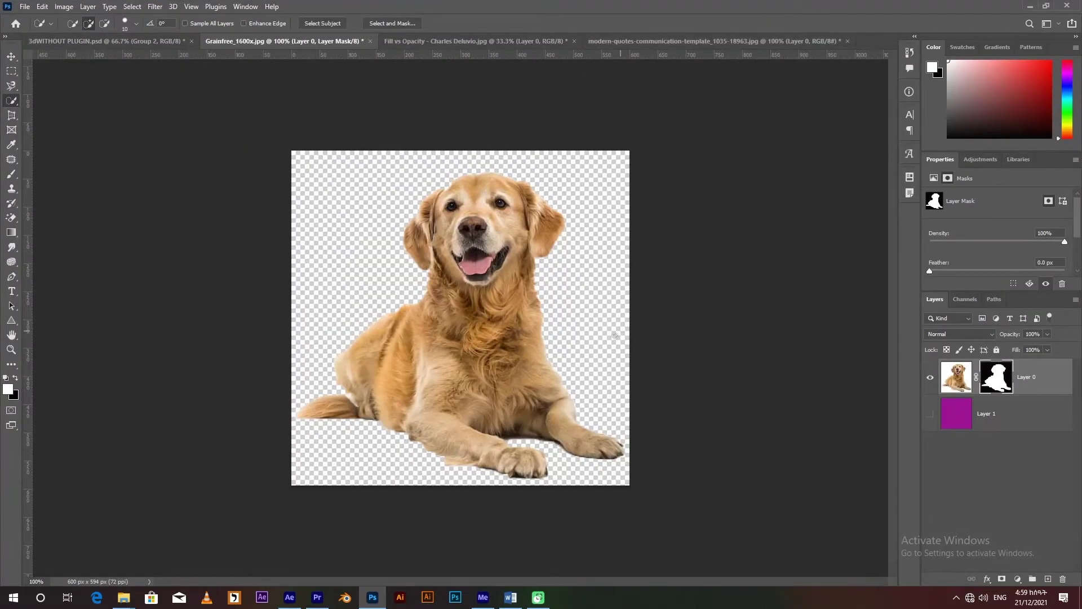
{"action": "left_click", "coordinate": [931, 417]}
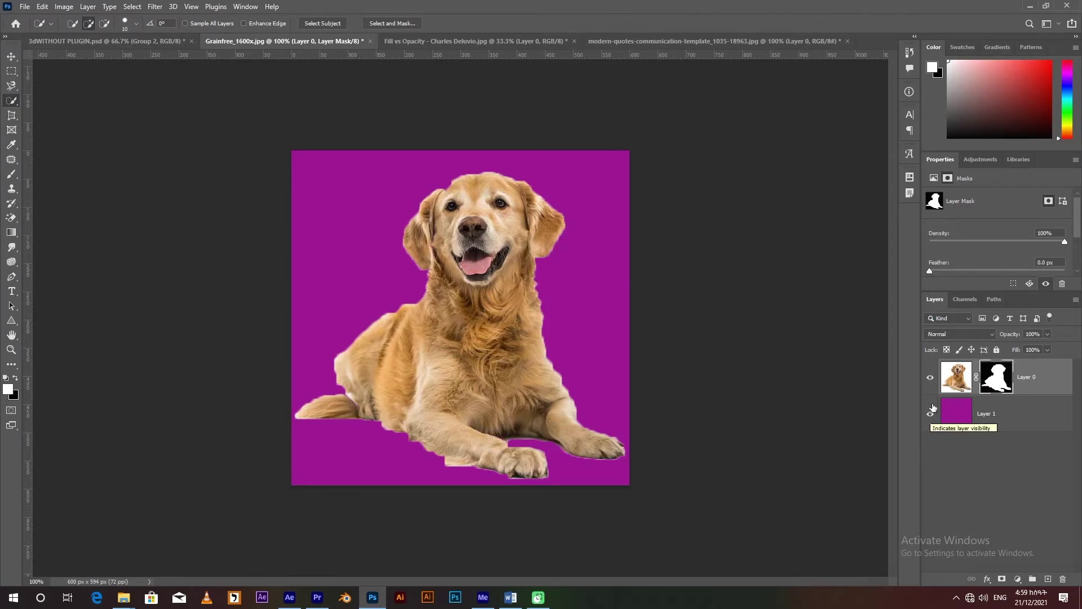
{"action": "key", "text": "ctrl+plus"}
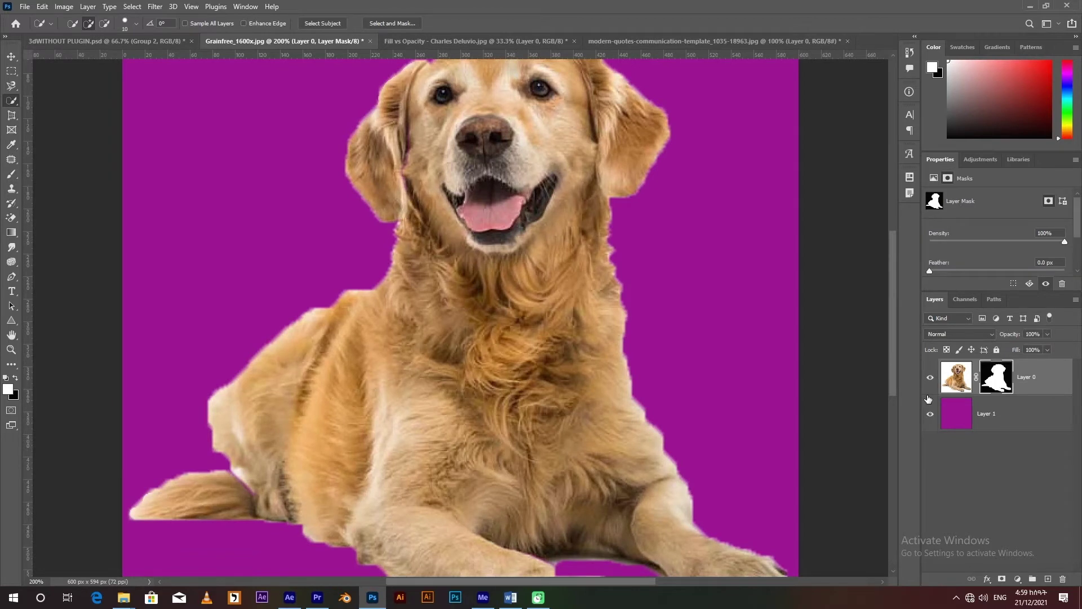
{"action": "key", "text": "ctrl+minus"}
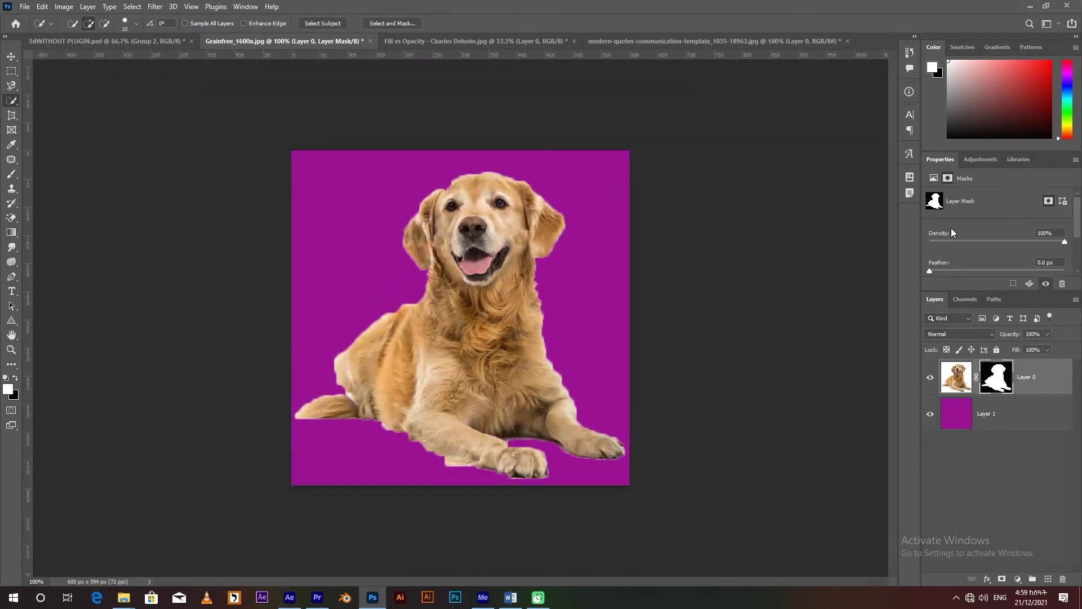
At 400% zoom, brush black on the mask to hide the light fringe along the fur, paw and leg.
{"action": "left_click", "coordinate": [12, 174]}
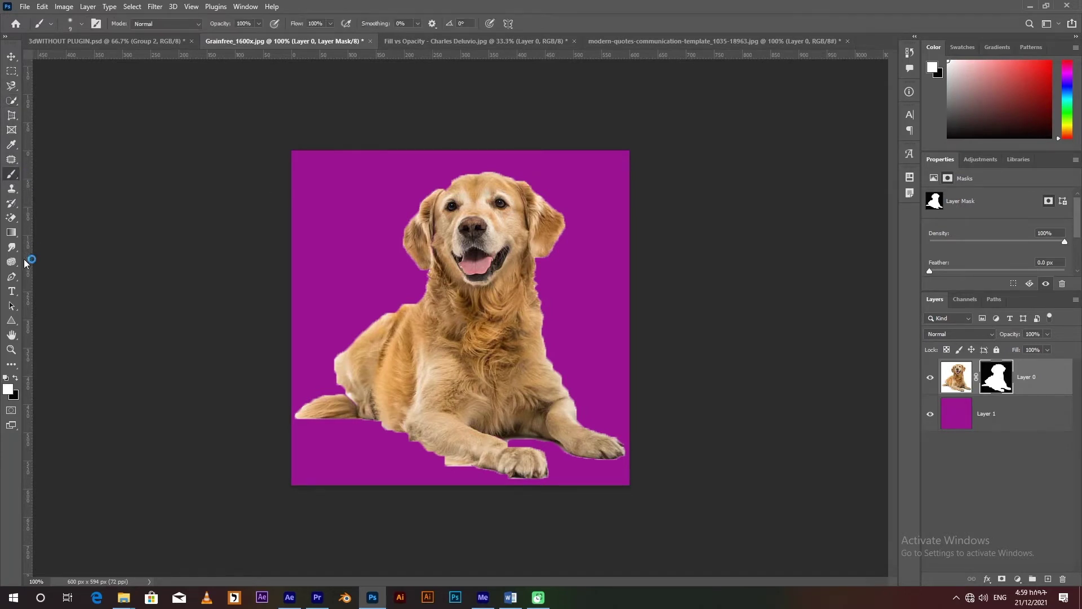
{"action": "left_click", "coordinate": [15, 377]}
{"action": "key", "text": "ctrl+plus"}
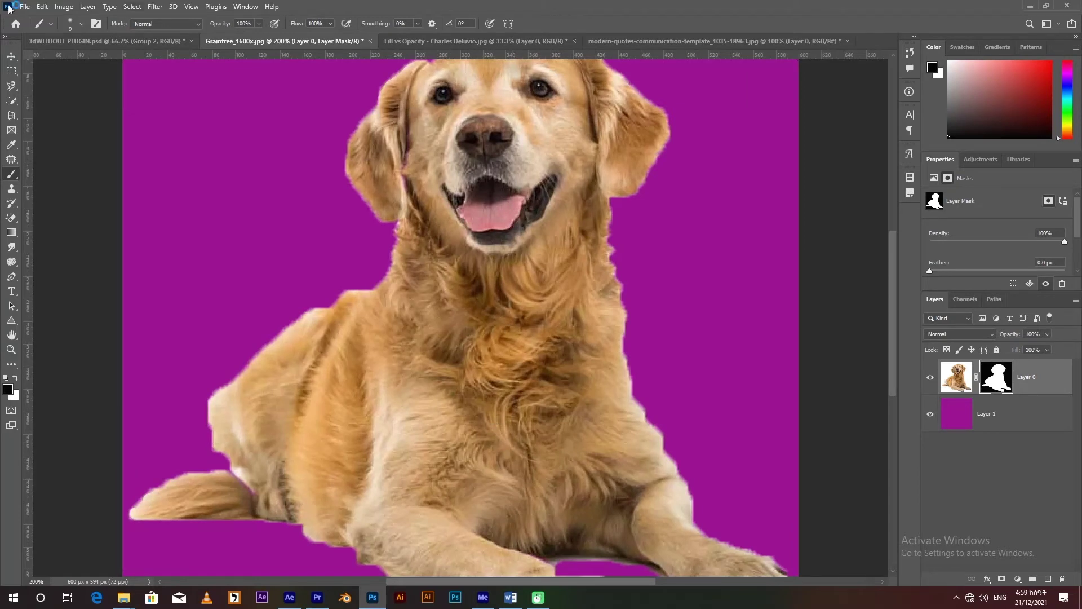
{"action": "left_click_drag", "start_coordinate": [530, 467], "coordinate": [501, 268]}
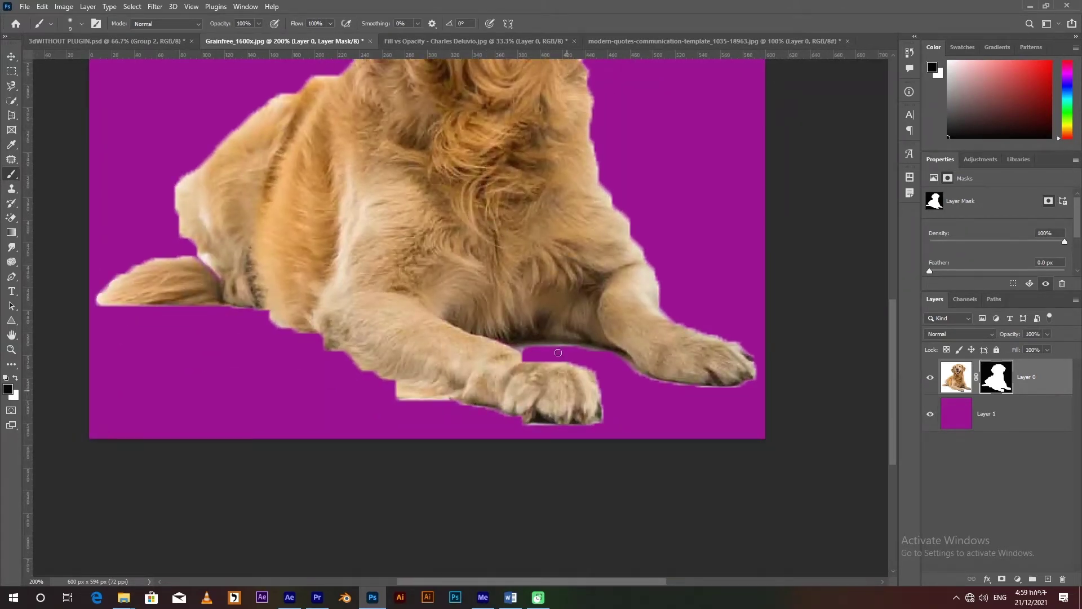
{"action": "key", "text": "ctrl+plus"}
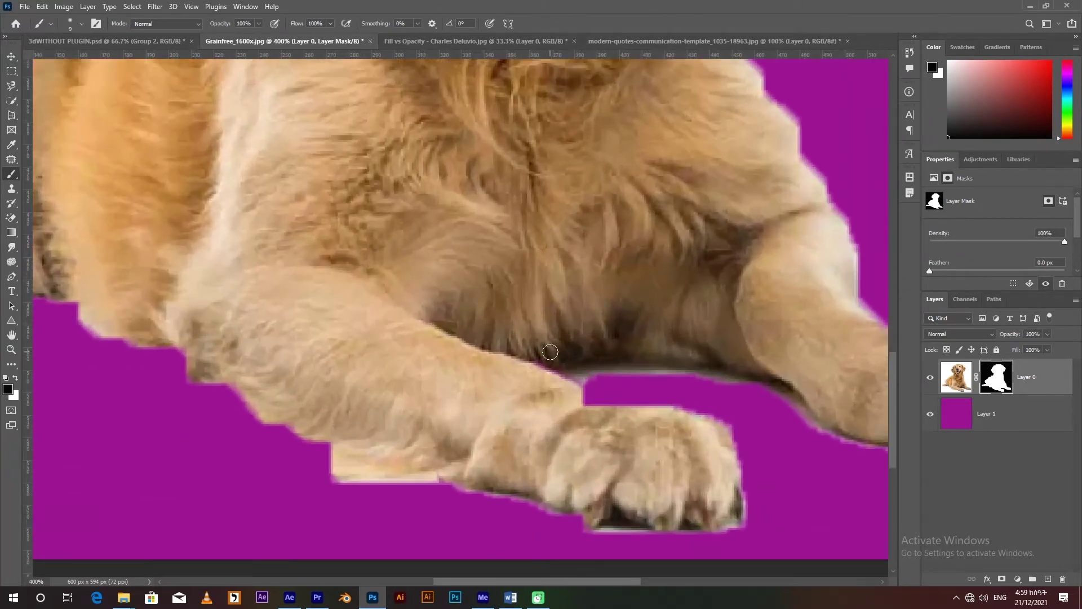
{"action": "mouse_move", "coordinate": [590, 385]}
{"action": "left_mouse_down"}
{"action": "mouse_move", "coordinate": [750, 381]}
{"action": "mouse_move", "coordinate": [871, 452]}
{"action": "left_mouse_up"}
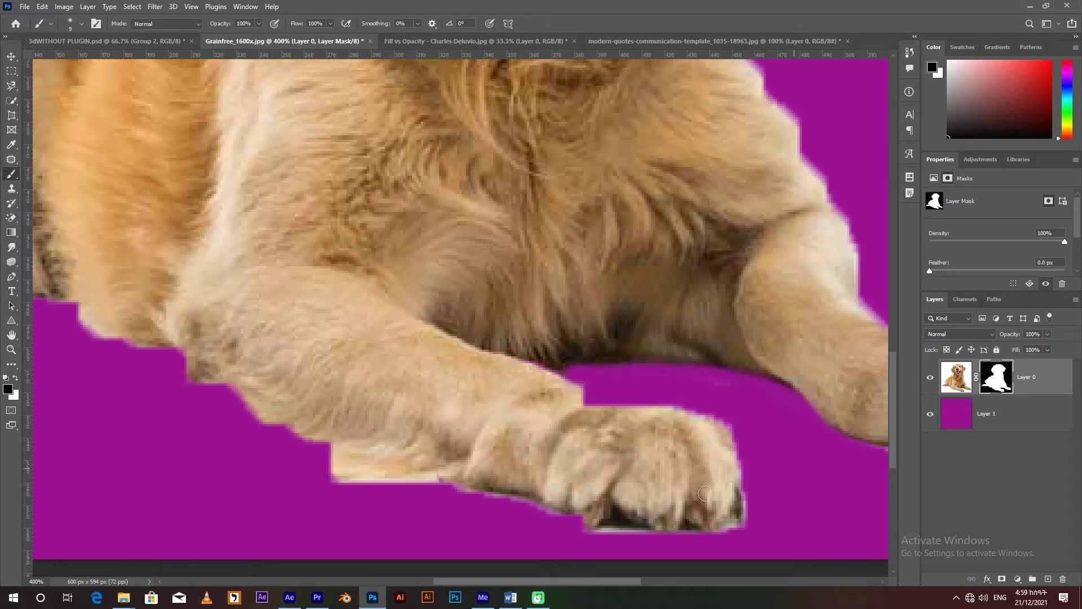
{"action": "mouse_move", "coordinate": [623, 522]}
{"action": "left_mouse_down"}
{"action": "mouse_move", "coordinate": [600, 535]}
{"action": "mouse_move", "coordinate": [754, 526]}
{"action": "mouse_move", "coordinate": [340, 478]}
{"action": "left_mouse_up"}
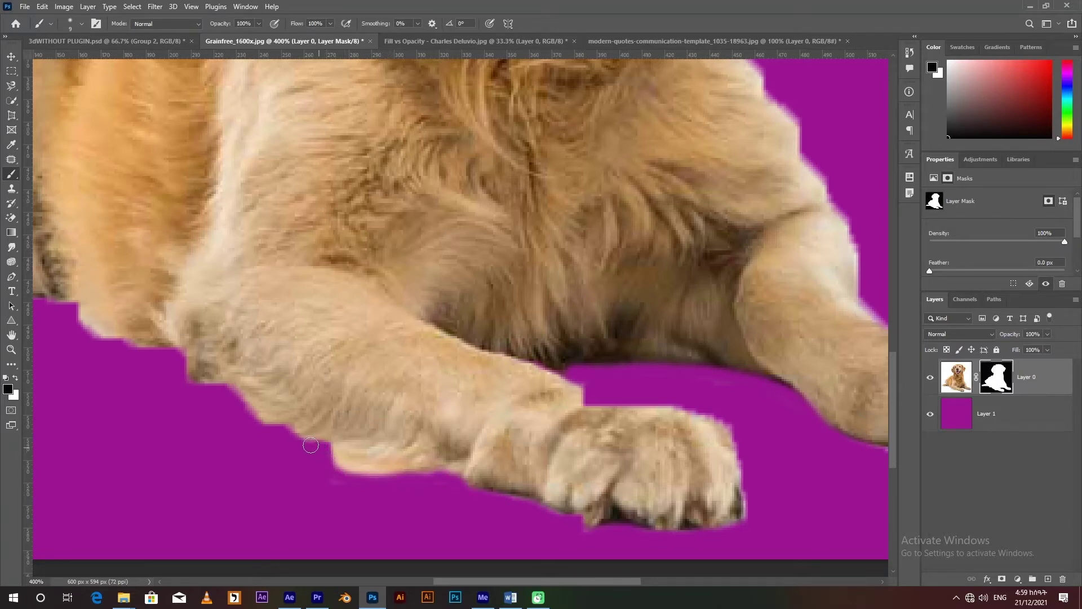
{"action": "mouse_move", "coordinate": [340, 478]}
{"action": "left_mouse_down"}
{"action": "mouse_move", "coordinate": [227, 396]}
{"action": "mouse_move", "coordinate": [543, 430]}
{"action": "mouse_move", "coordinate": [366, 346]}
{"action": "mouse_move", "coordinate": [542, 468]}
{"action": "left_mouse_up"}
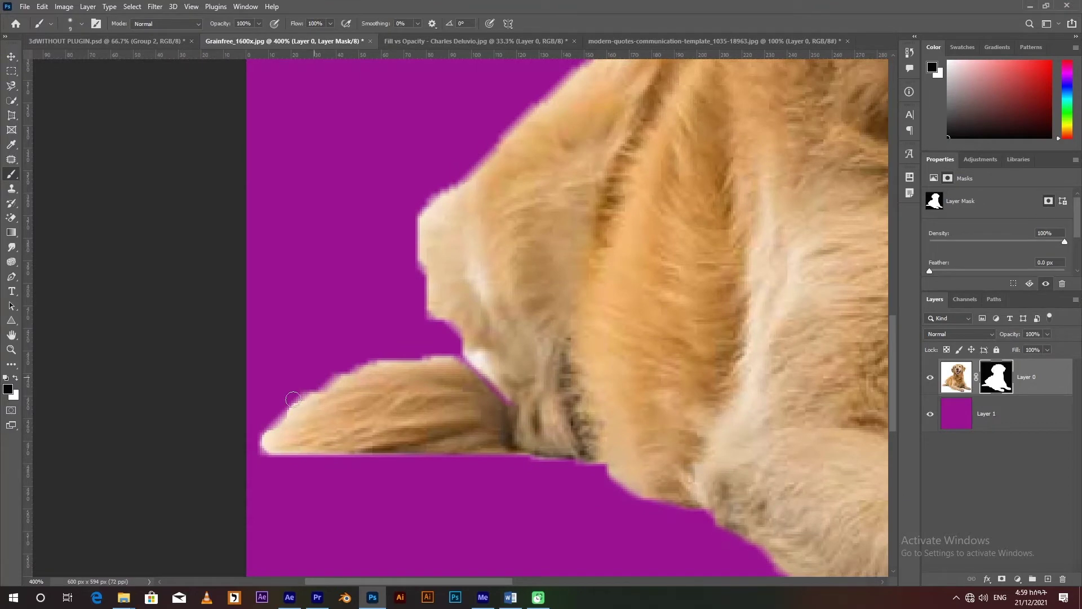
Mask away the fringe on the tail, left-flank tuft and right edge, then zoom back out.
{"action": "mouse_move", "coordinate": [292, 395]}
{"action": "left_mouse_down"}
{"action": "mouse_move", "coordinate": [344, 373]}
{"action": "mouse_move", "coordinate": [472, 355]}
{"action": "mouse_move", "coordinate": [508, 390]}
{"action": "mouse_move", "coordinate": [478, 366]}
{"action": "left_mouse_up"}
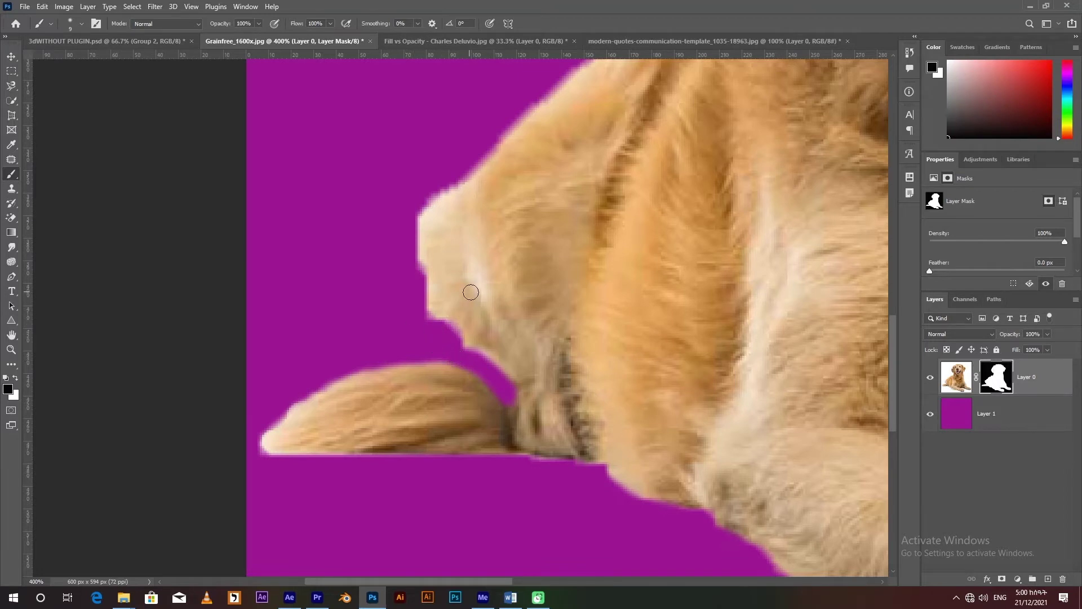
{"action": "left_click_drag", "start_coordinate": [464, 230], "coordinate": [353, 361]}
{"action": "mouse_move", "coordinate": [316, 457]}
{"action": "left_mouse_down"}
{"action": "mouse_move", "coordinate": [300, 374]}
{"action": "mouse_move", "coordinate": [369, 278]}
{"action": "mouse_move", "coordinate": [483, 174]}
{"action": "mouse_move", "coordinate": [531, 153]}
{"action": "mouse_move", "coordinate": [483, 169]}
{"action": "left_mouse_up"}
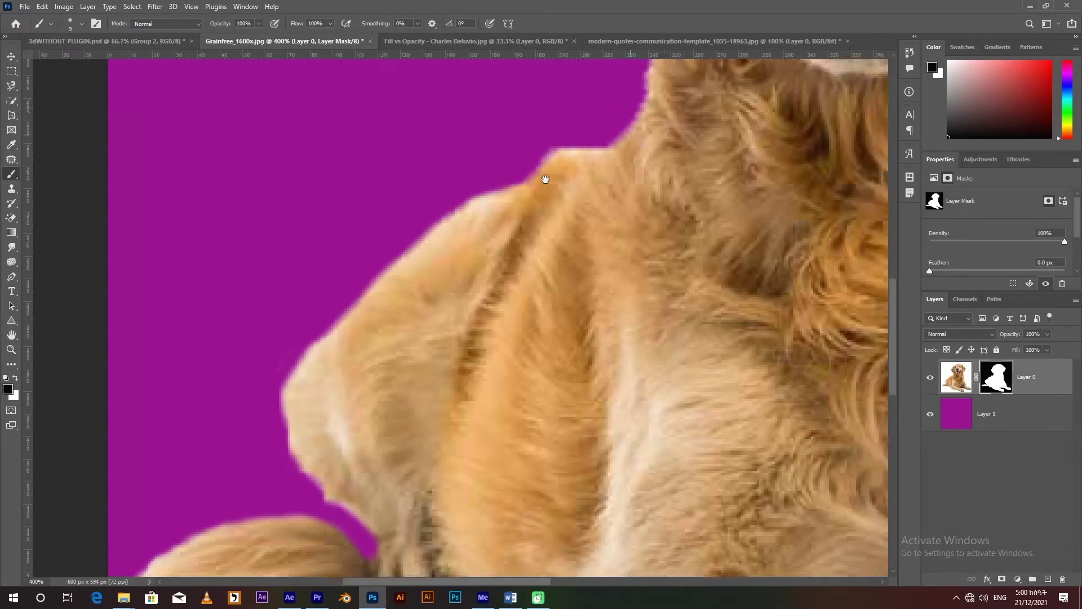
{"action": "left_click_drag", "start_coordinate": [546, 176], "coordinate": [553, 299]}
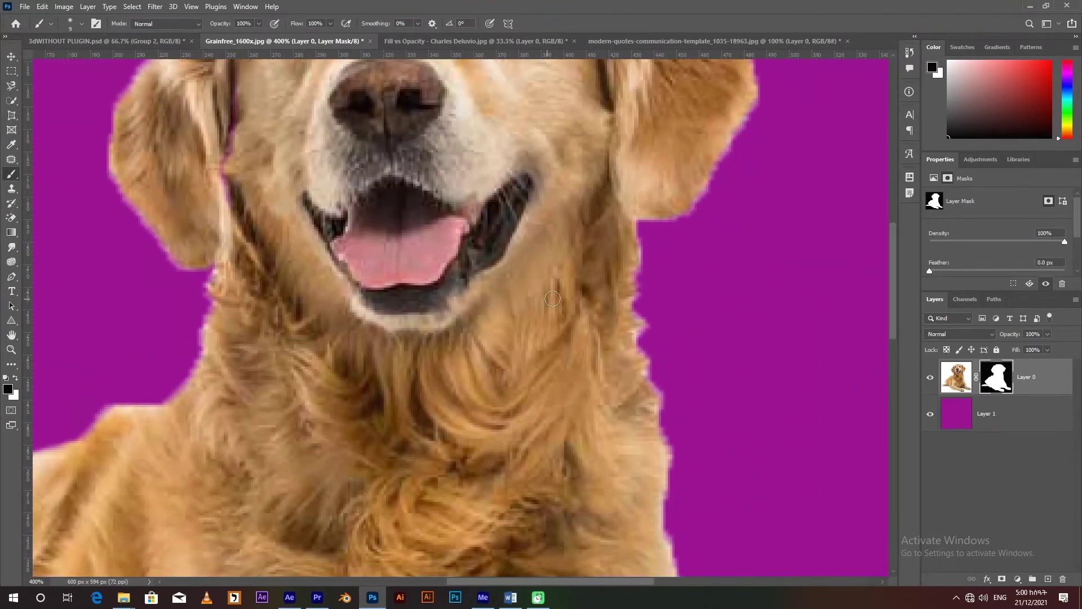
{"action": "mouse_move", "coordinate": [637, 307]}
{"action": "left_mouse_down"}
{"action": "mouse_move", "coordinate": [667, 405]}
{"action": "mouse_move", "coordinate": [666, 501]}
{"action": "left_mouse_up"}
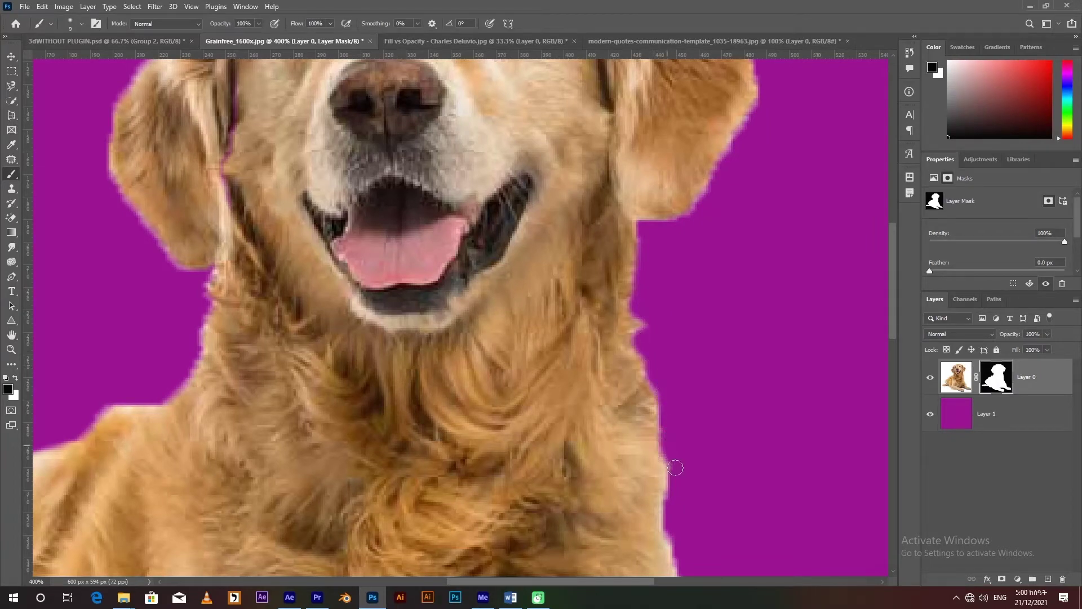
{"action": "key", "text": "ctrl+minus"}
{"action": "key", "text": "ctrl+minus"}
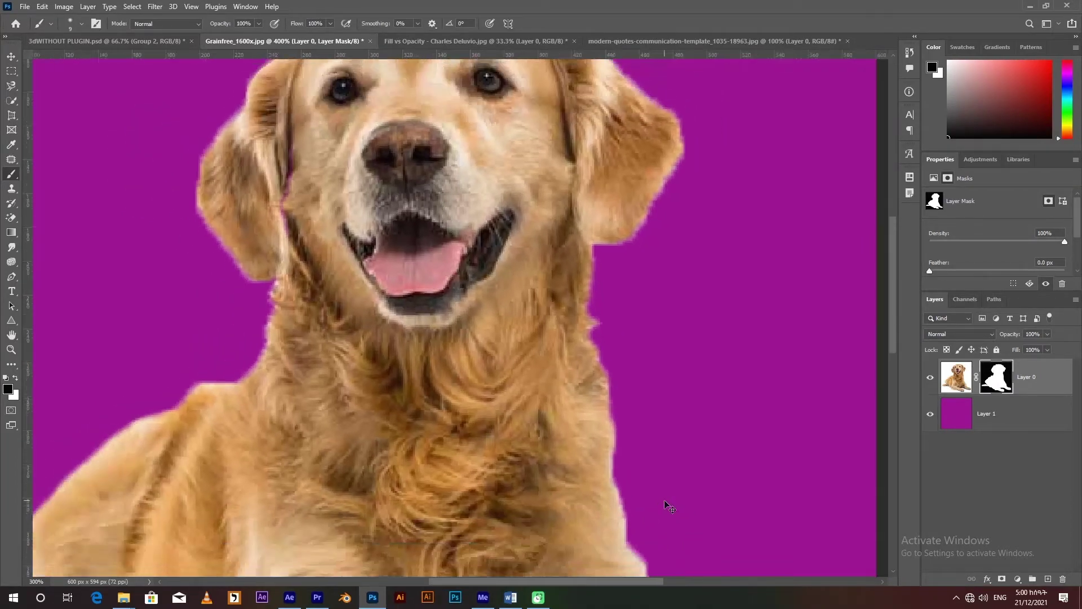
{"action": "key", "text": "ctrl+minus"}
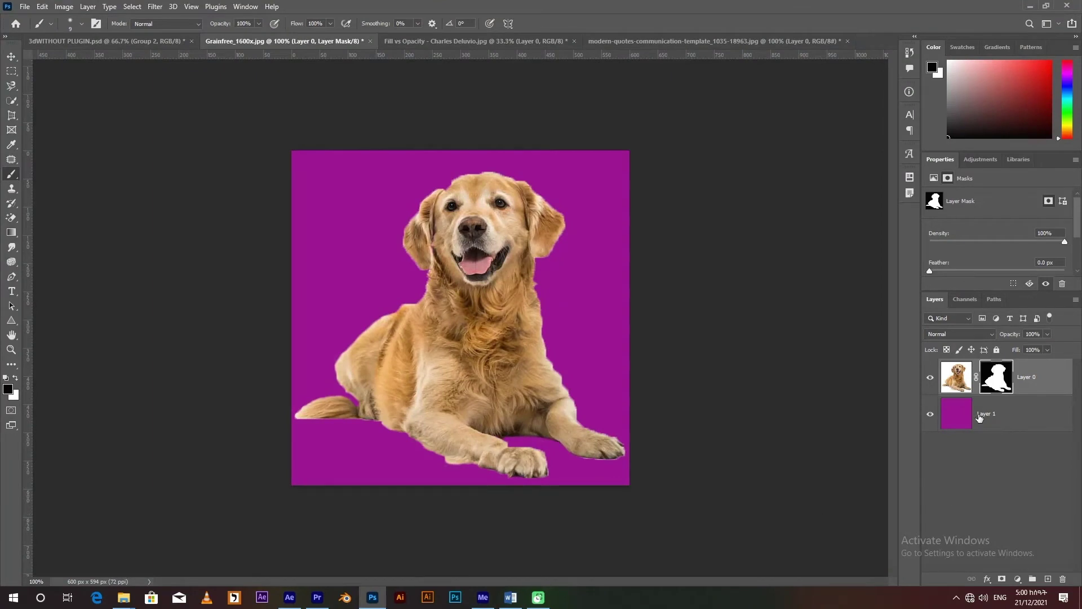
Select the purple Layer 1 and add an empty Layer 2 directly above it.
{"action": "left_click", "coordinate": [984, 414]}
{"action": "left_click", "coordinate": [12, 57]}
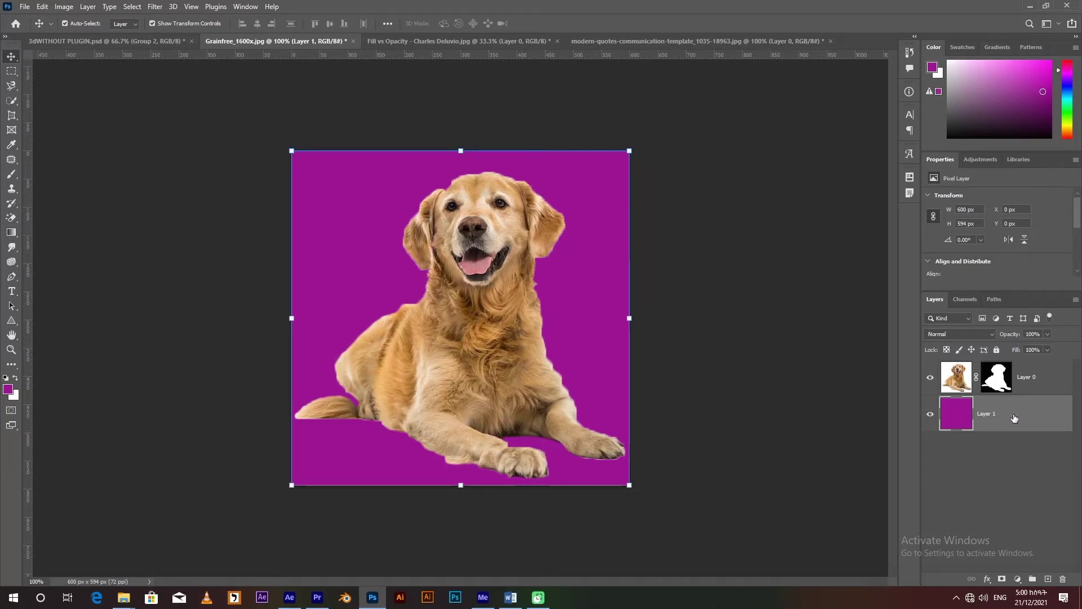
{"action": "left_click", "coordinate": [1046, 6]}
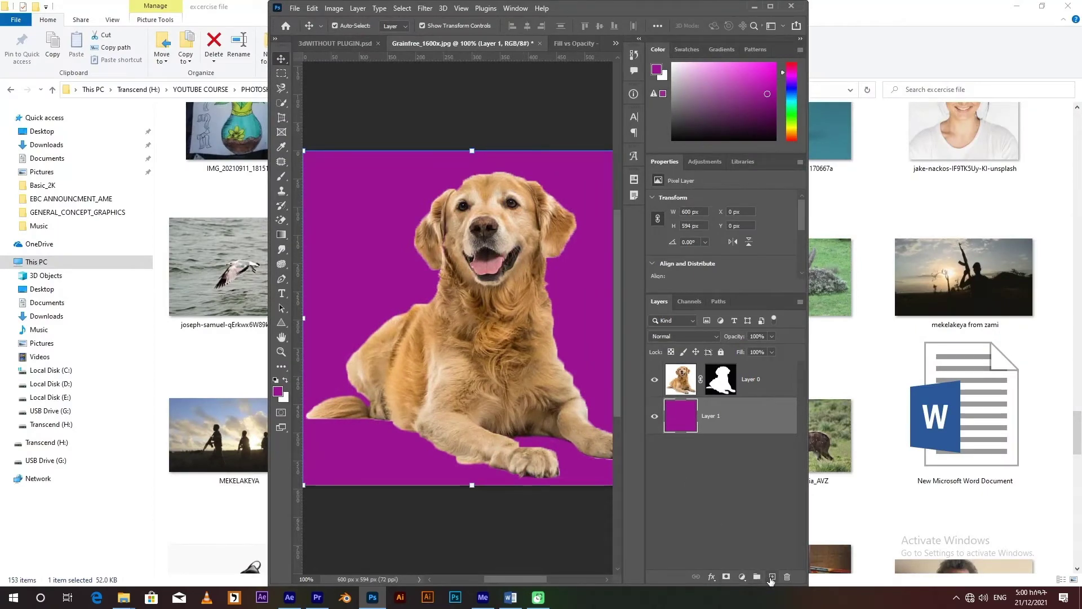
{"action": "left_click", "coordinate": [772, 577]}
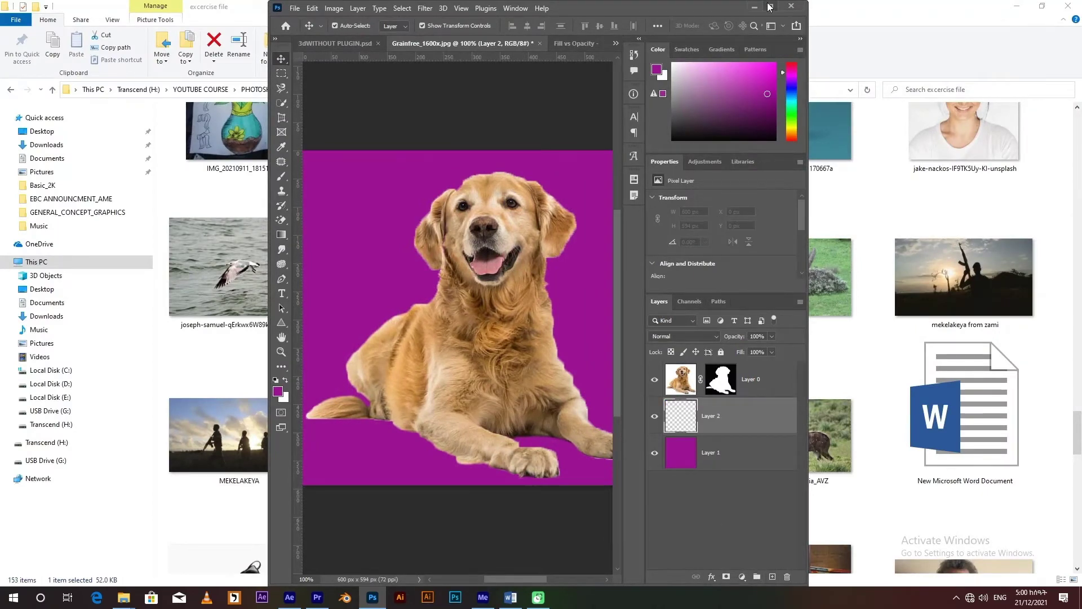
{"action": "left_click", "coordinate": [770, 7]}
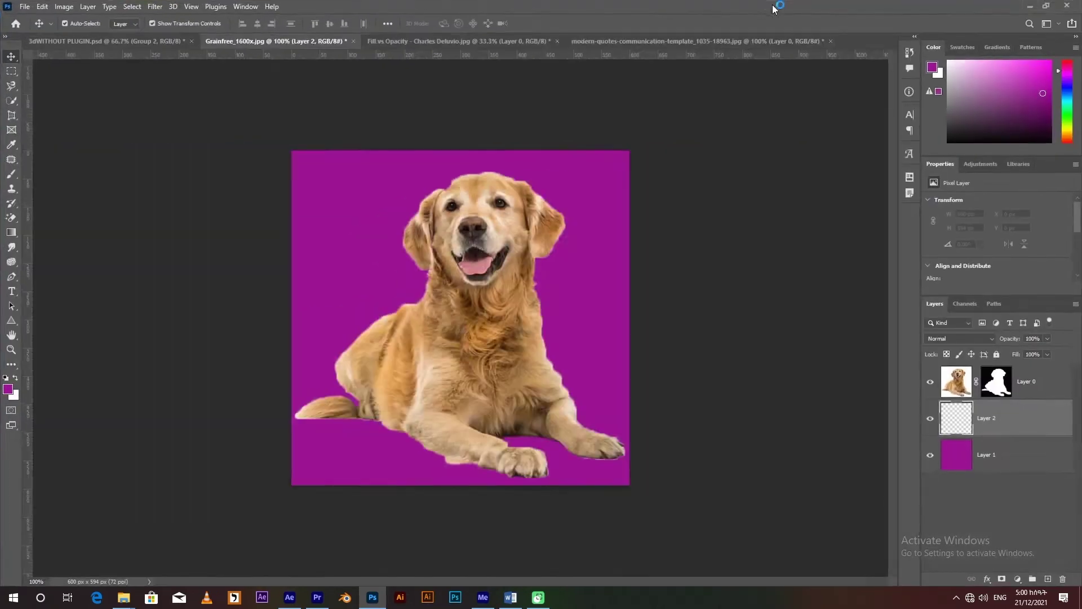
{"action": "left_click", "coordinate": [8, 389]}
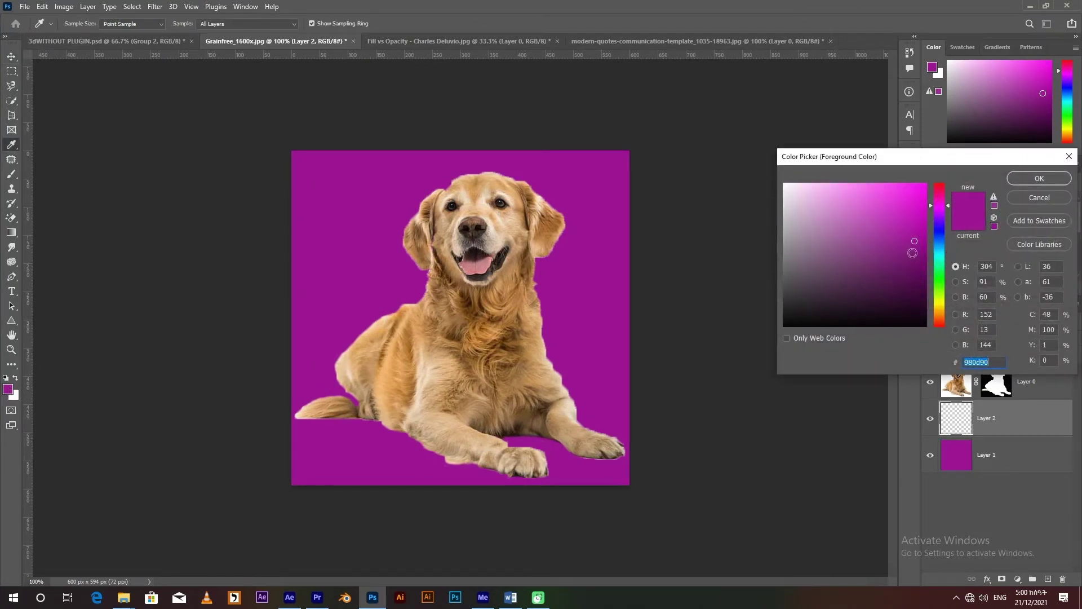
Set the foreground colour to bright cyan.
{"action": "left_click_drag", "start_coordinate": [945, 215], "coordinate": [943, 237]}
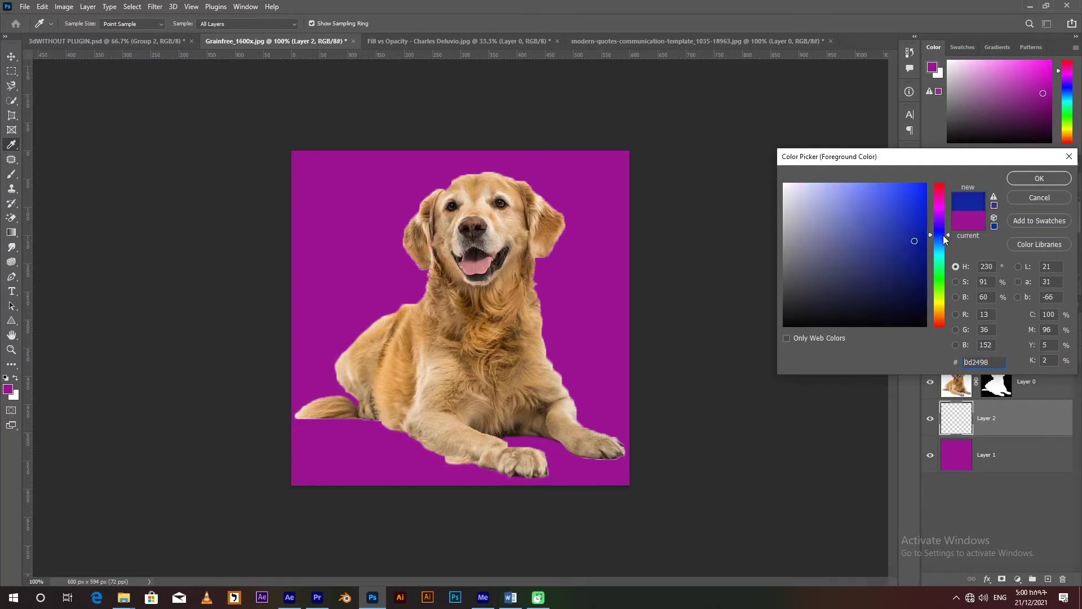
{"action": "left_click", "coordinate": [918, 181]}
{"action": "left_click_drag", "start_coordinate": [918, 182], "coordinate": [925, 184]}
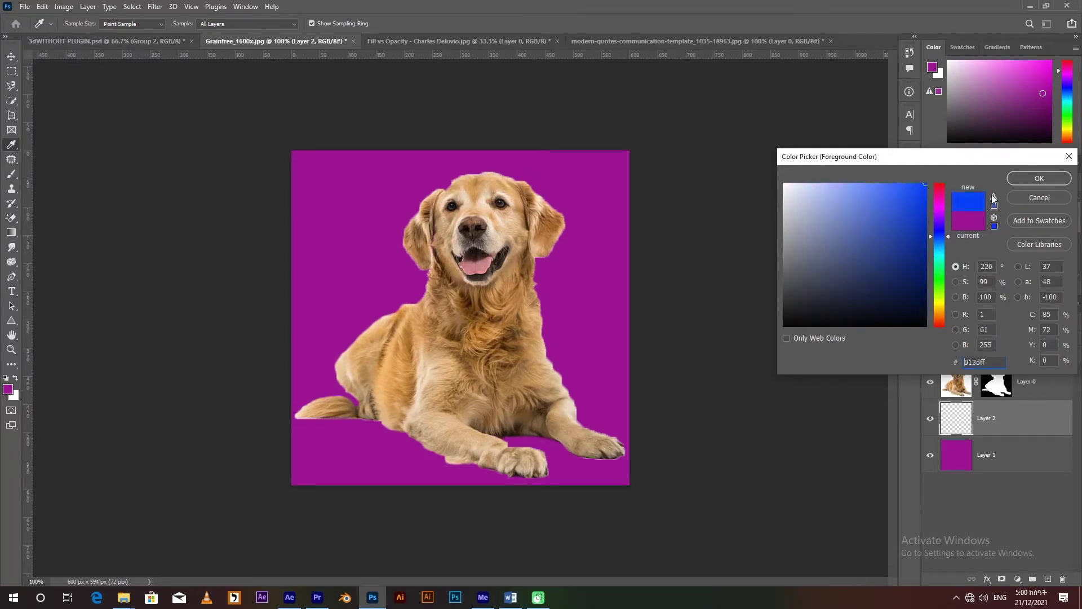
{"action": "left_click_drag", "start_coordinate": [941, 237], "coordinate": [939, 252]}
{"action": "left_click", "coordinate": [1024, 180]}
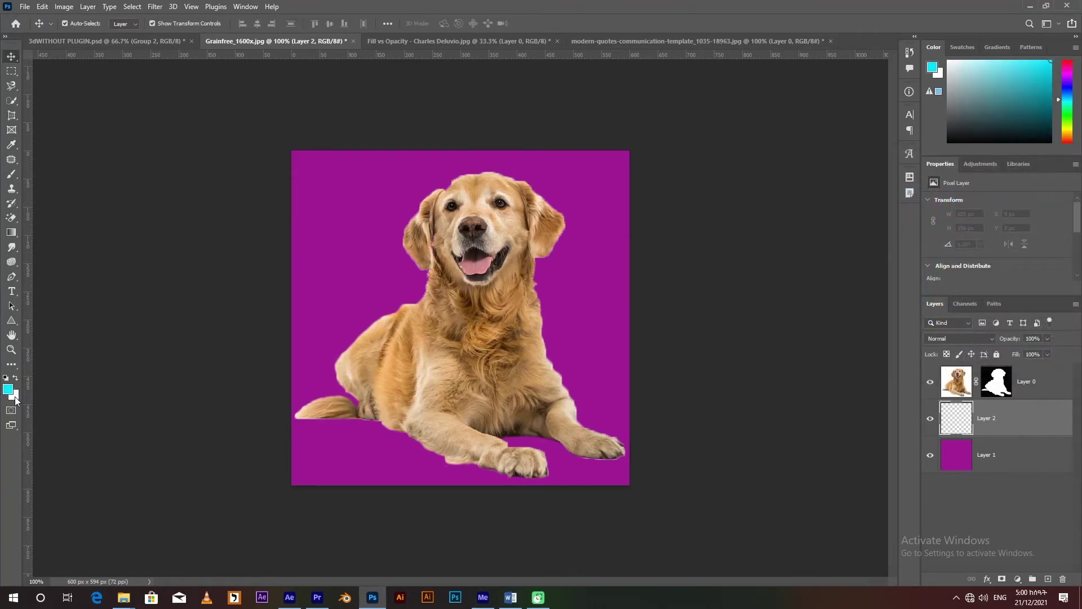
Set the background colour to pale cyan.
{"action": "left_click", "coordinate": [14, 394]}
{"action": "left_click", "coordinate": [943, 254]}
{"action": "left_click_drag", "start_coordinate": [905, 191], "coordinate": [816, 184]}
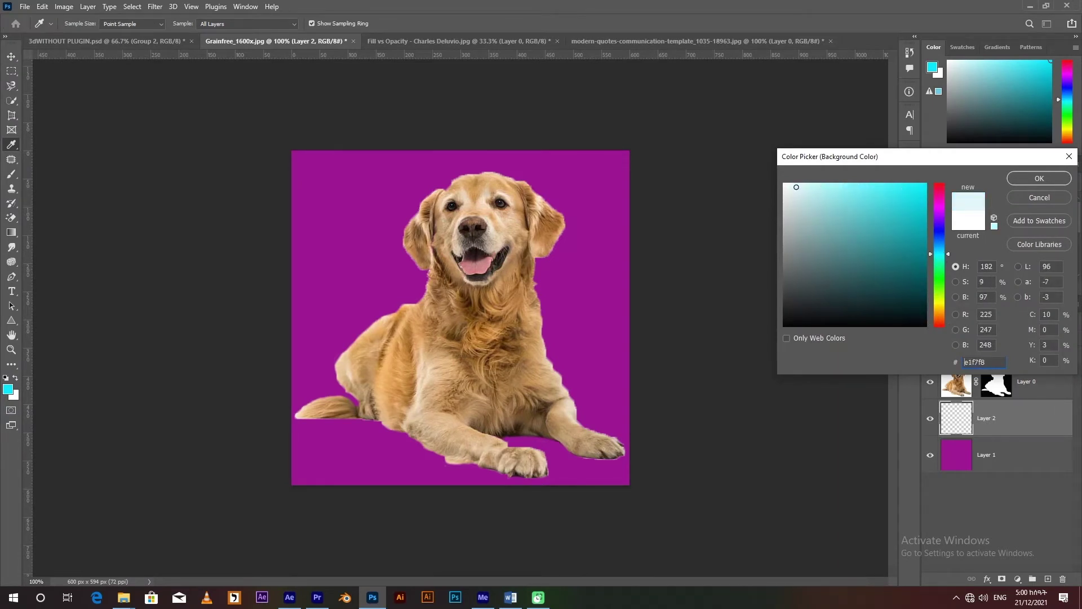
{"action": "left_click", "coordinate": [1029, 177]}
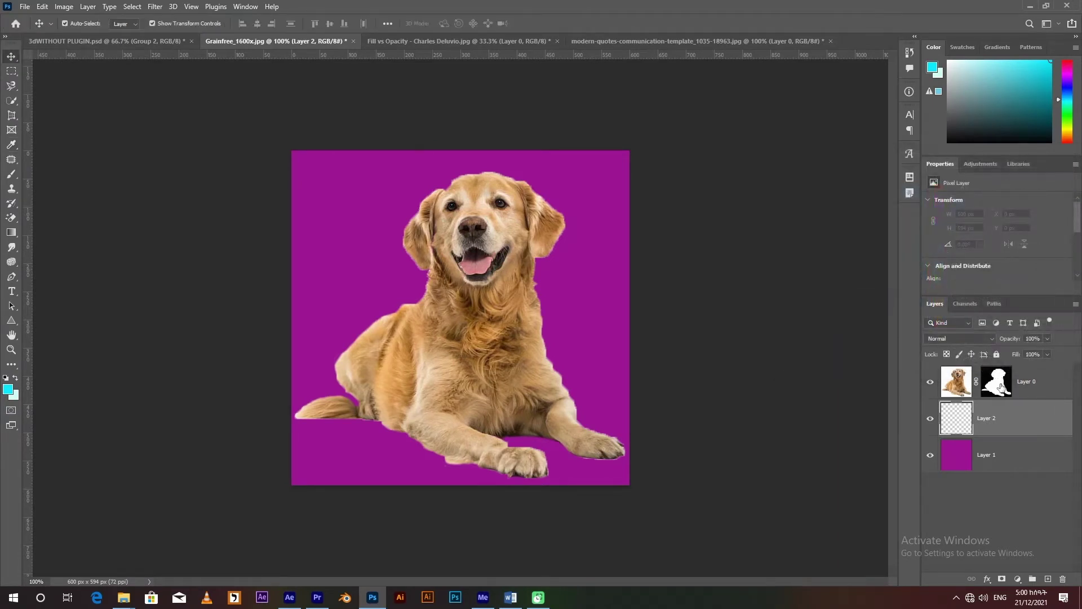
{"action": "left_click", "coordinate": [12, 233]}
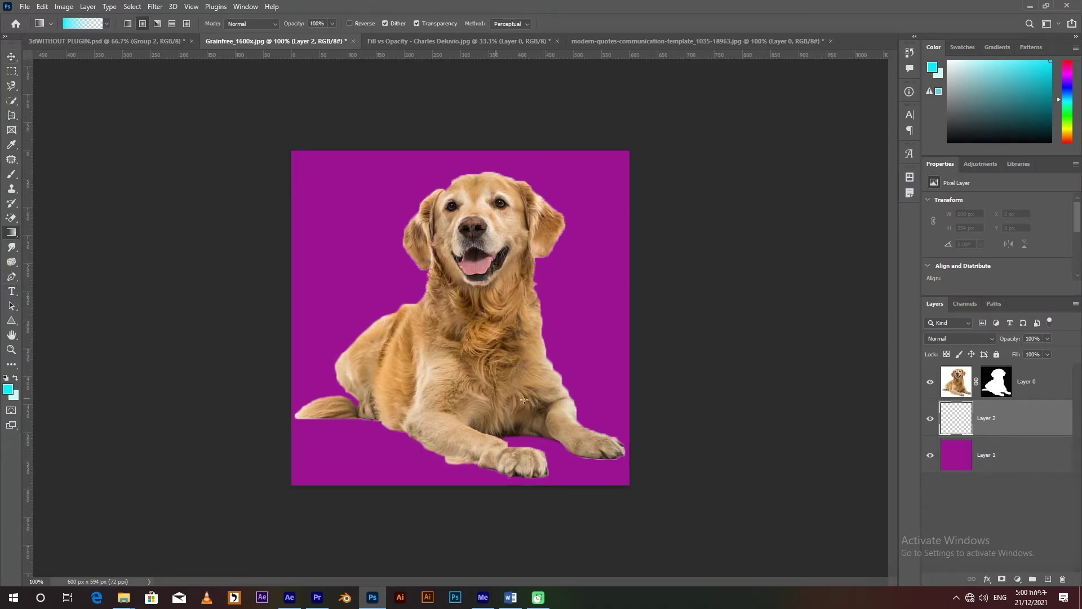
Fill Layer 2 with a gradient from the top edge down, after undoing two bottom-up attempts.
{"action": "left_click_drag", "start_coordinate": [458, 487], "coordinate": [471, 220]}
{"action": "left_click_drag", "start_coordinate": [473, 164], "coordinate": [478, 159]}
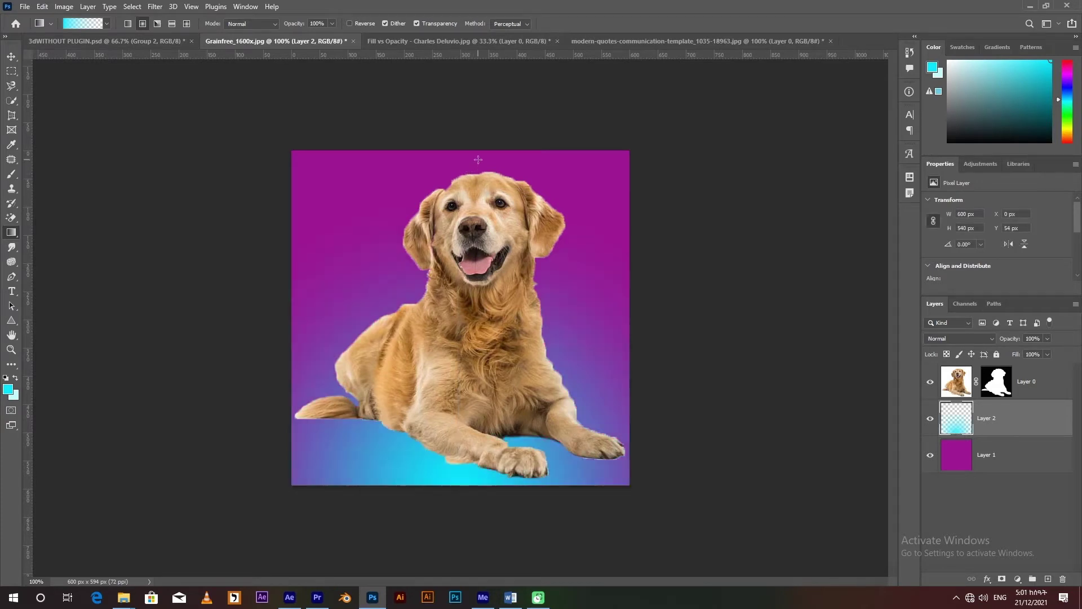
{"action": "key", "text": "ctrl+z"}
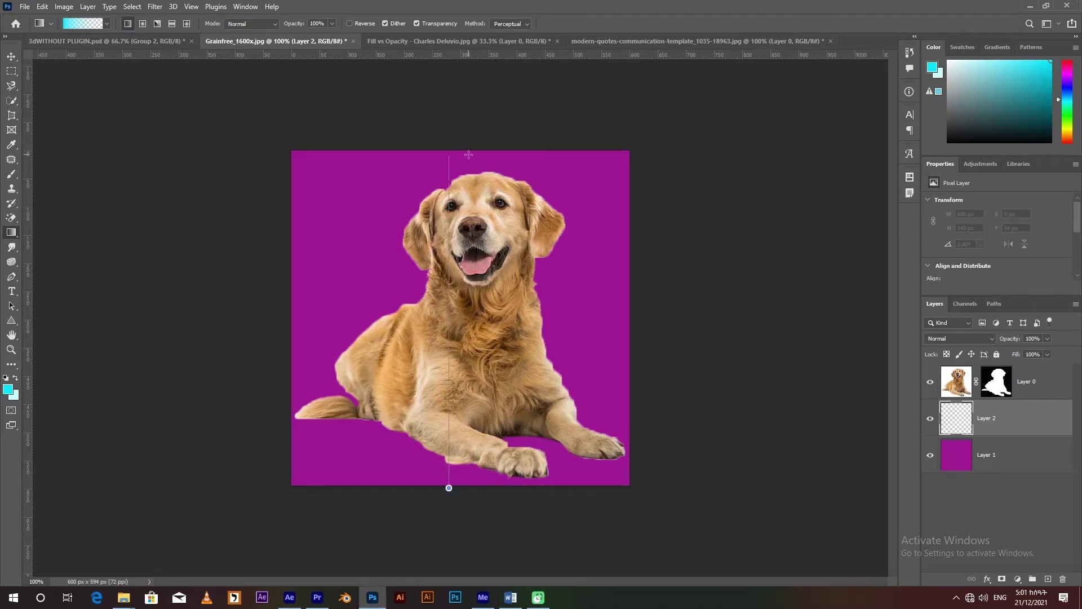
{"action": "left_click_drag", "start_coordinate": [452, 257], "coordinate": [472, 154]}
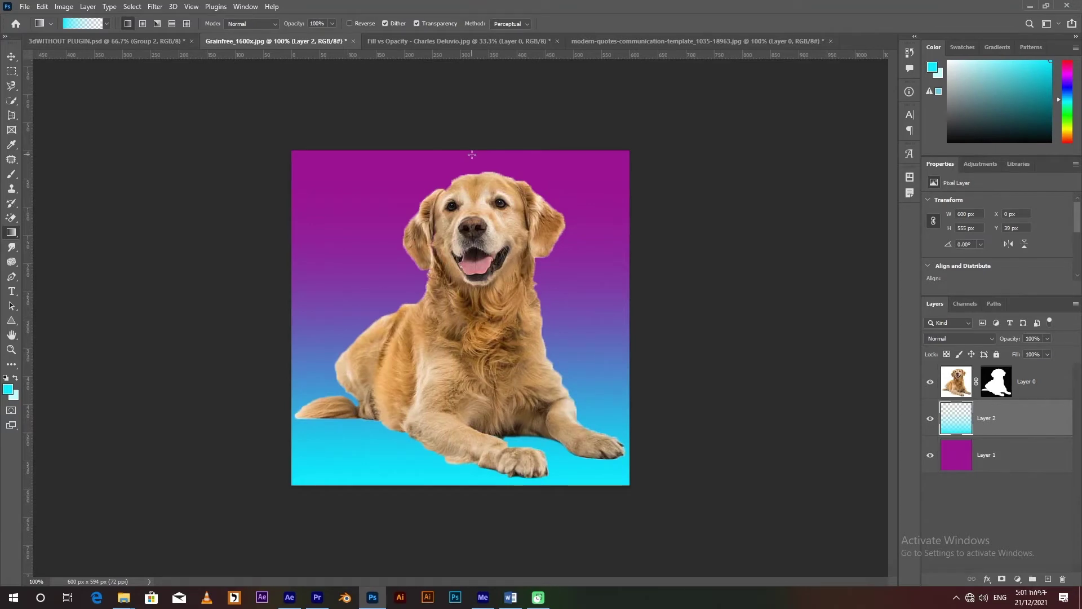
{"action": "key", "text": "ctrl+z"}
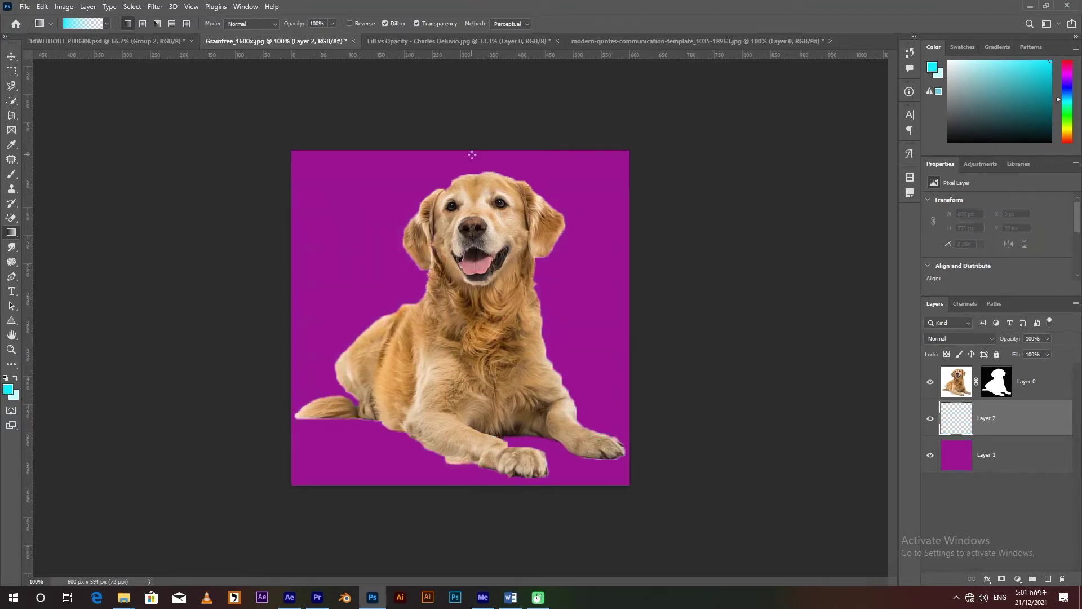
{"action": "left_click_drag", "start_coordinate": [461, 147], "coordinate": [460, 163]}
{"action": "left_click_drag", "start_coordinate": [448, 339], "coordinate": [464, 497]}
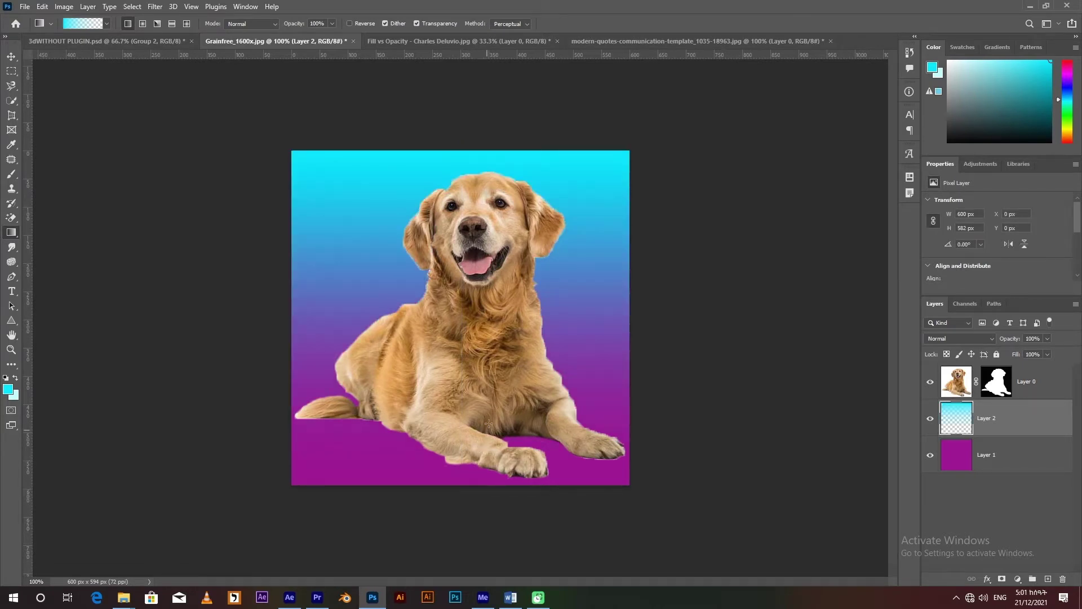
{"action": "left_click", "coordinate": [12, 57]}
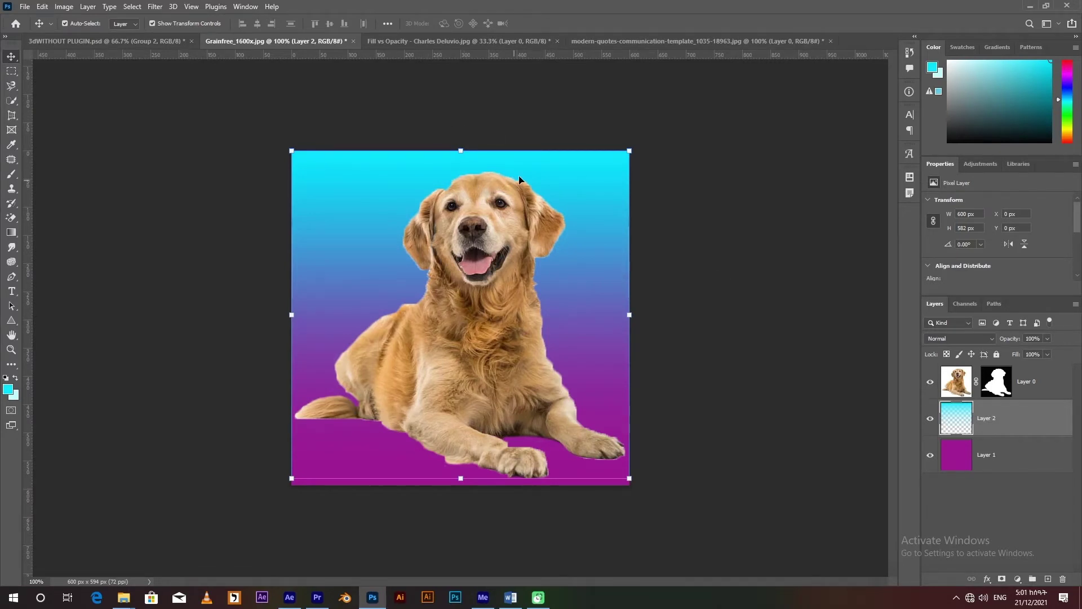
Check the pug and retriever documents, settle on the quote card template, and start a new document.
{"action": "left_click", "coordinate": [448, 40]}
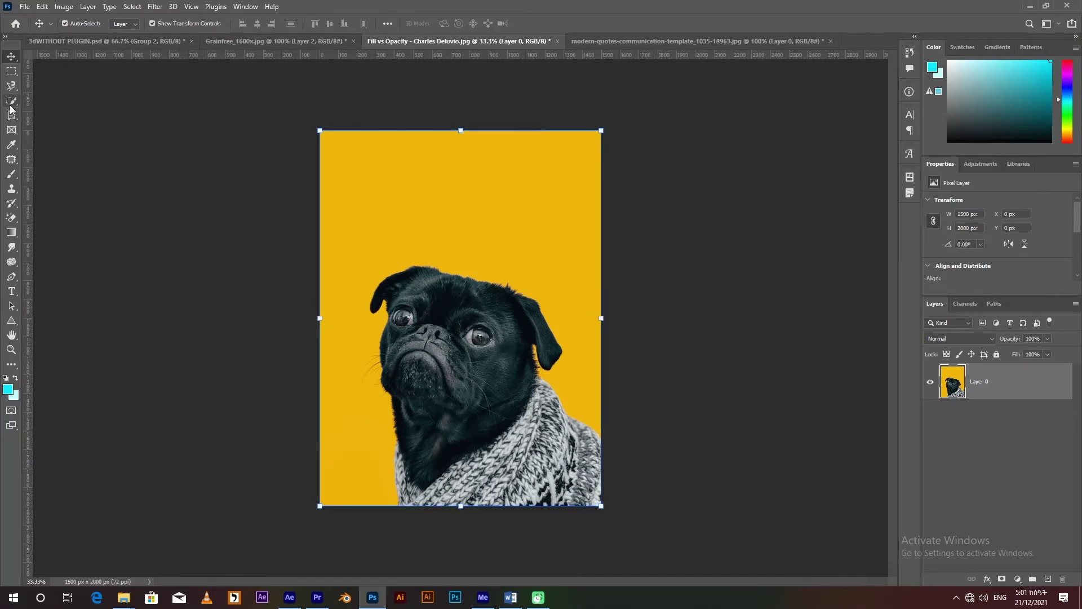
{"action": "left_click", "coordinate": [304, 45]}
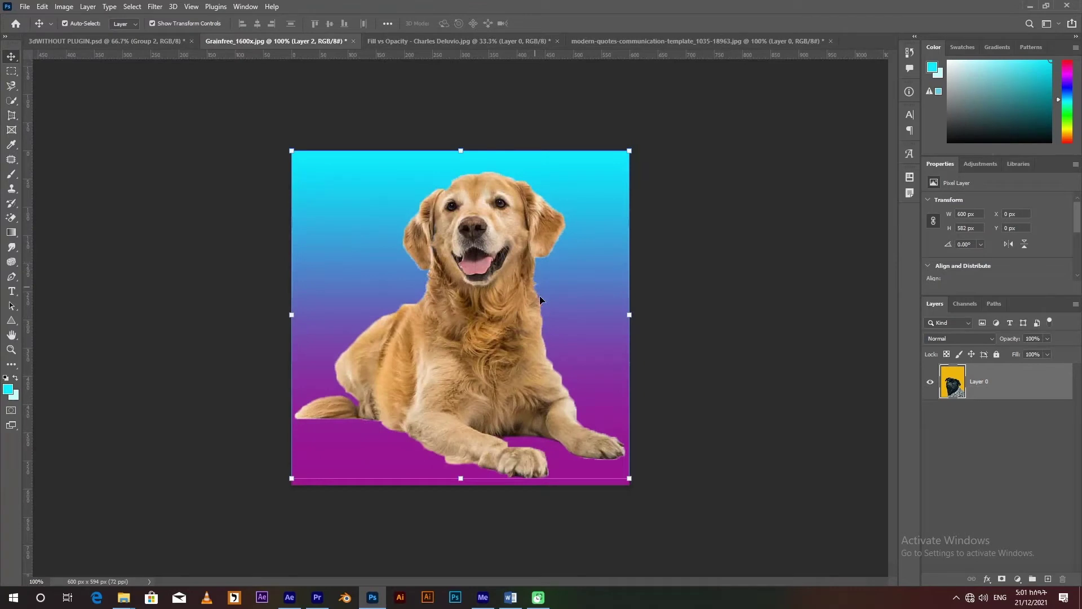
{"action": "left_click", "coordinate": [507, 42]}
{"action": "left_click", "coordinate": [644, 40]}
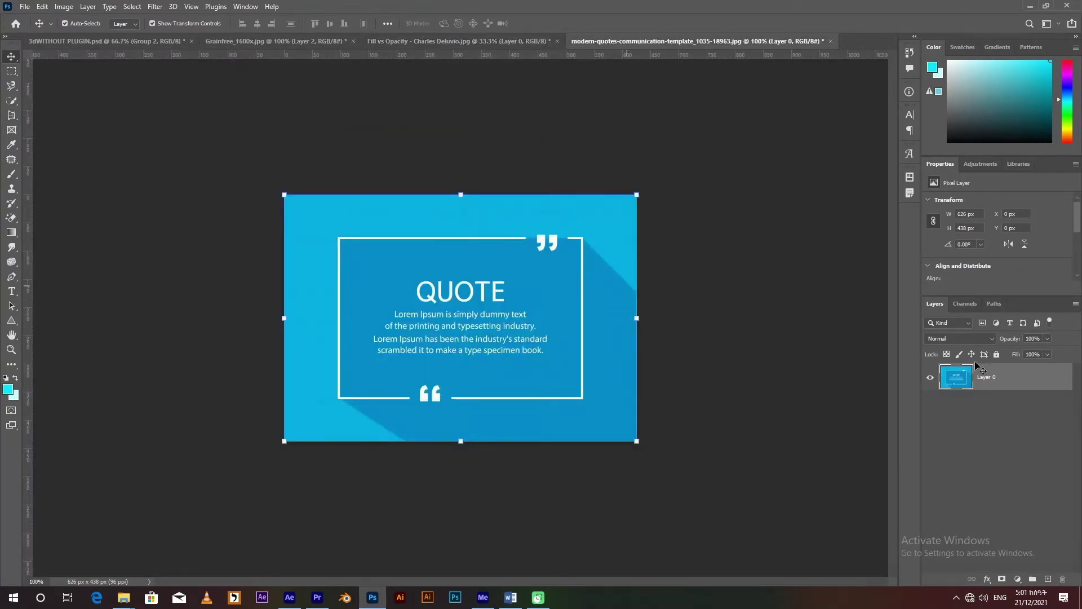
{"action": "left_click", "coordinate": [25, 7]}
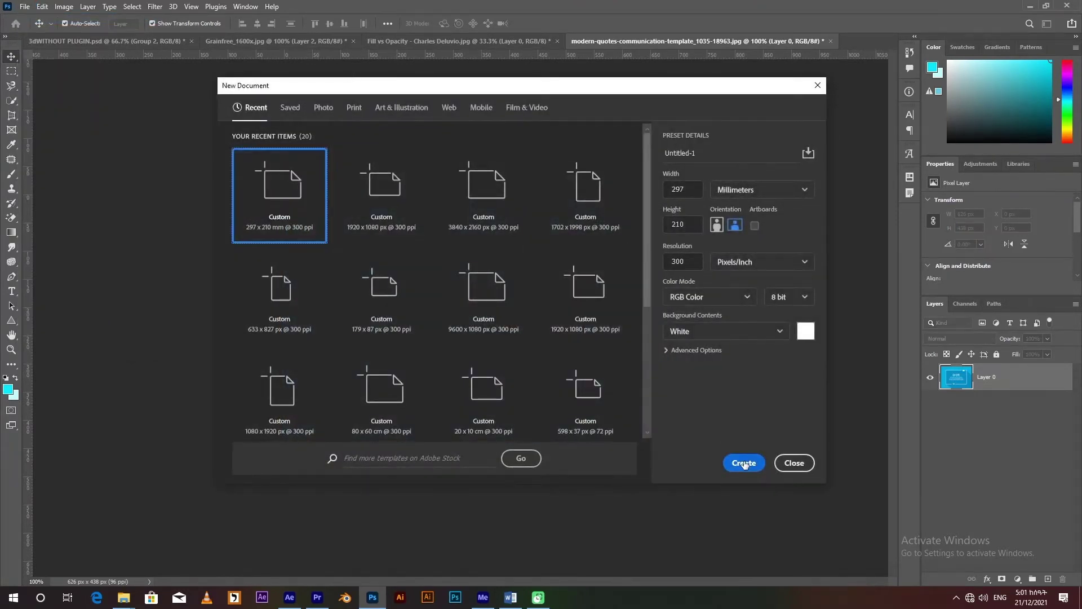
Create a blank 1920 × 1080 px document and return to the quote card template.
{"action": "left_click", "coordinate": [377, 184]}
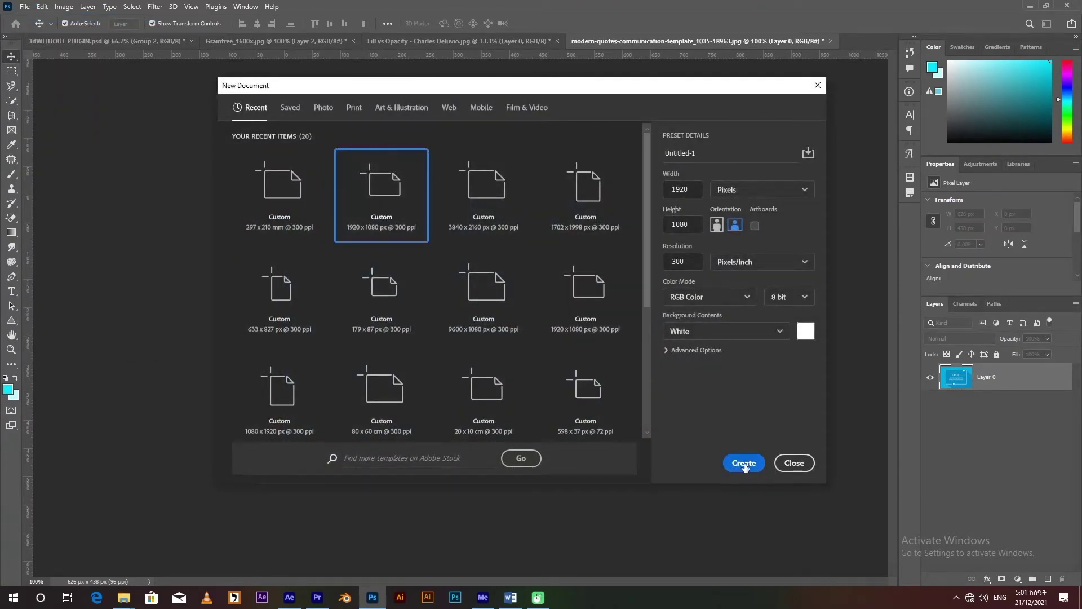
{"action": "left_click", "coordinate": [745, 463]}
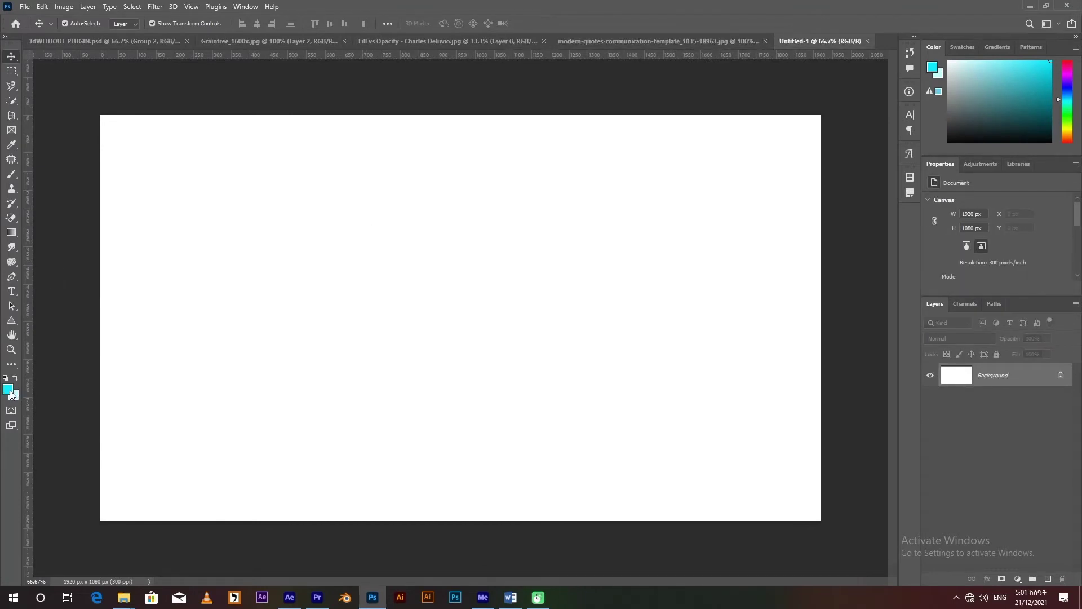
{"action": "left_click", "coordinate": [651, 42]}
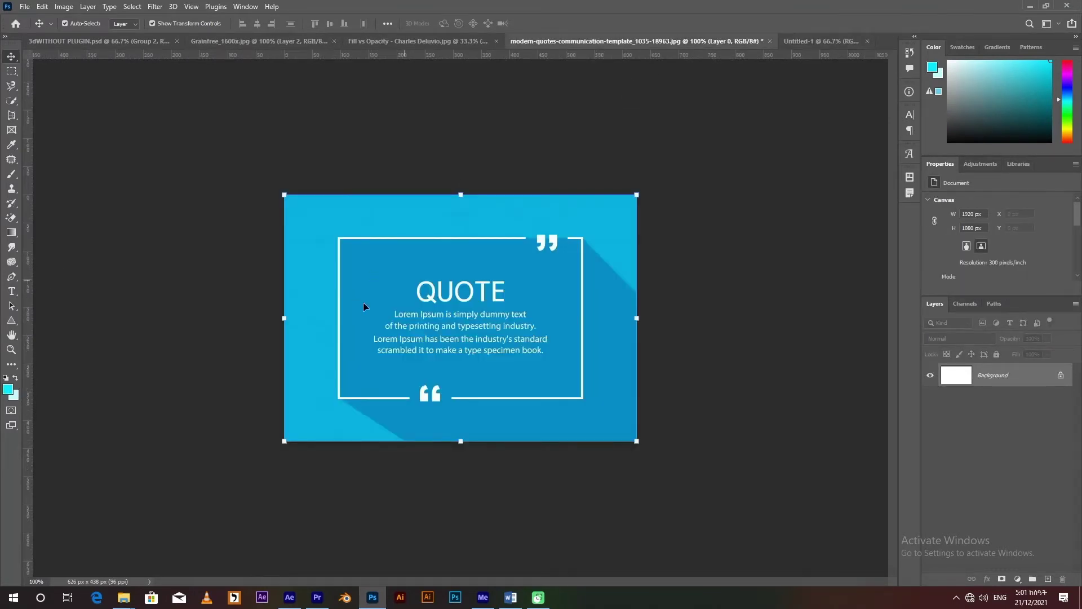
Sample the quote card's darker blue as foreground and lighter blue as background colour.
{"action": "left_click", "coordinate": [9, 389]}
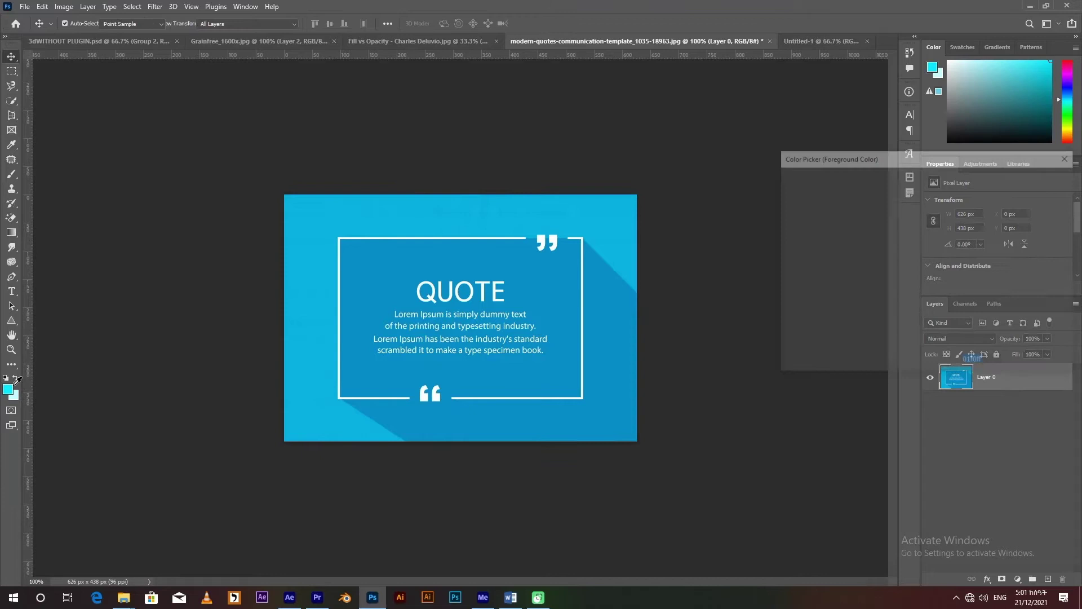
{"action": "left_click", "coordinate": [402, 262]}
{"action": "left_click", "coordinate": [1031, 178]}
{"action": "key", "text": "v"}
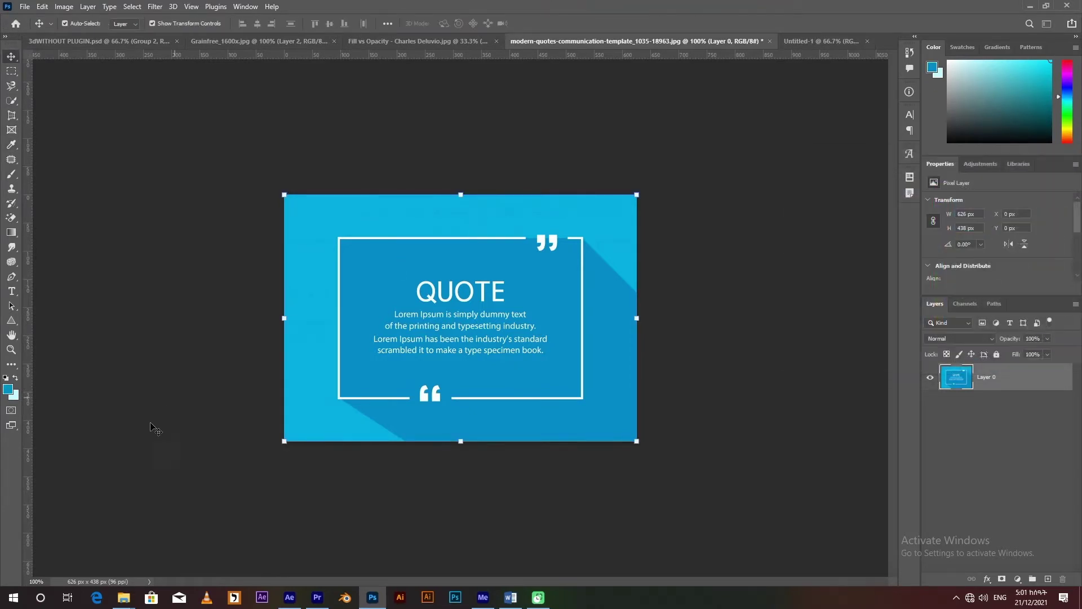
{"action": "left_click", "coordinate": [13, 394]}
{"action": "left_click", "coordinate": [338, 207]}
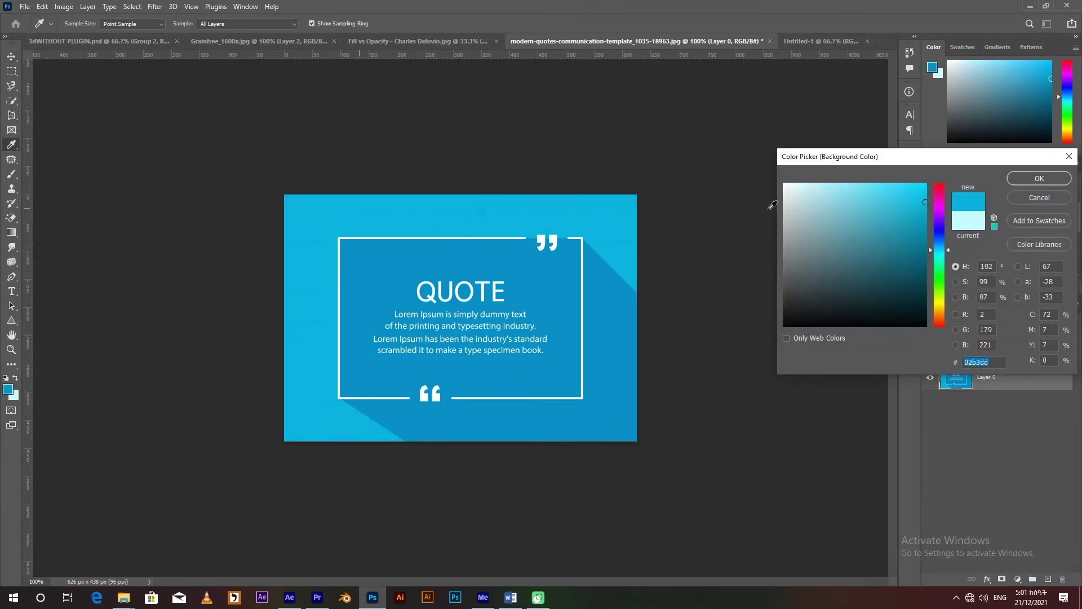
{"action": "left_click", "coordinate": [1039, 178]}
{"action": "left_click", "coordinate": [812, 41]}
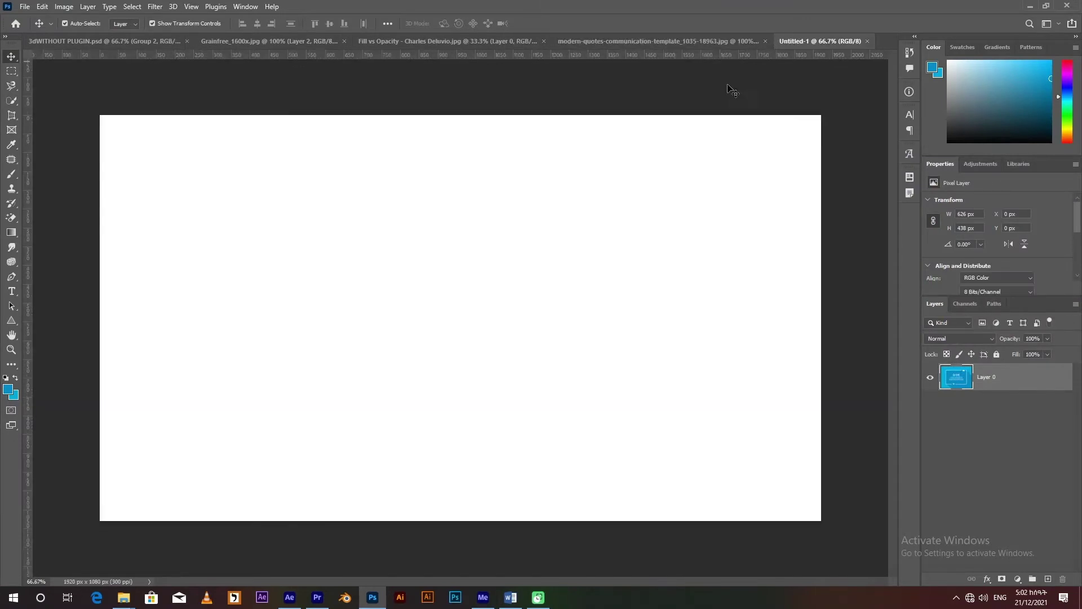
Unlock the Background layer and fill the canvas with the sampled blue.
{"action": "left_click", "coordinate": [1060, 376]}
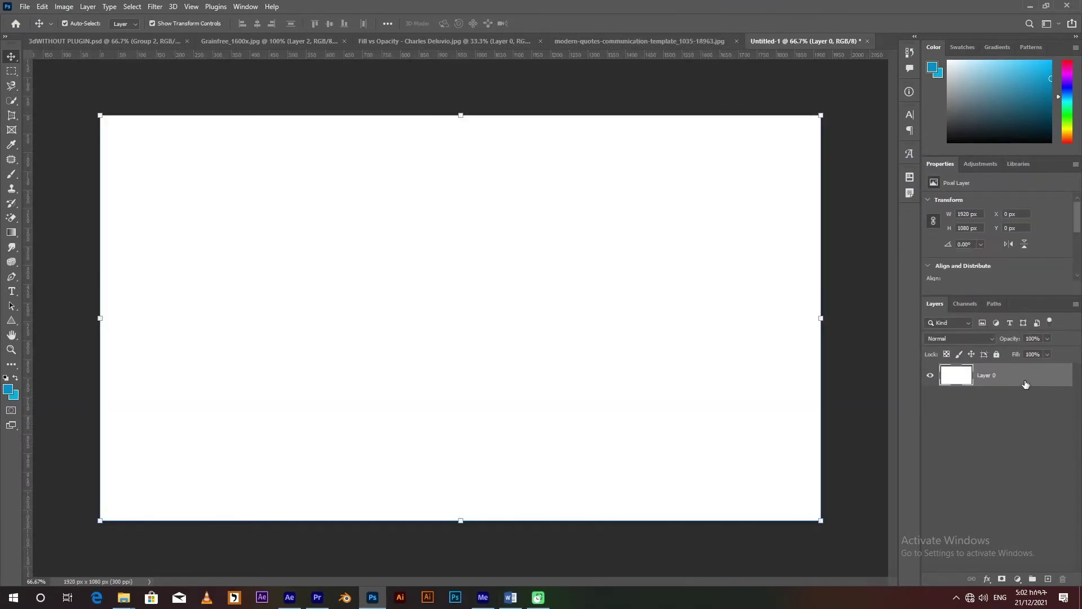
{"action": "key", "text": "ctrl+BackSpace"}
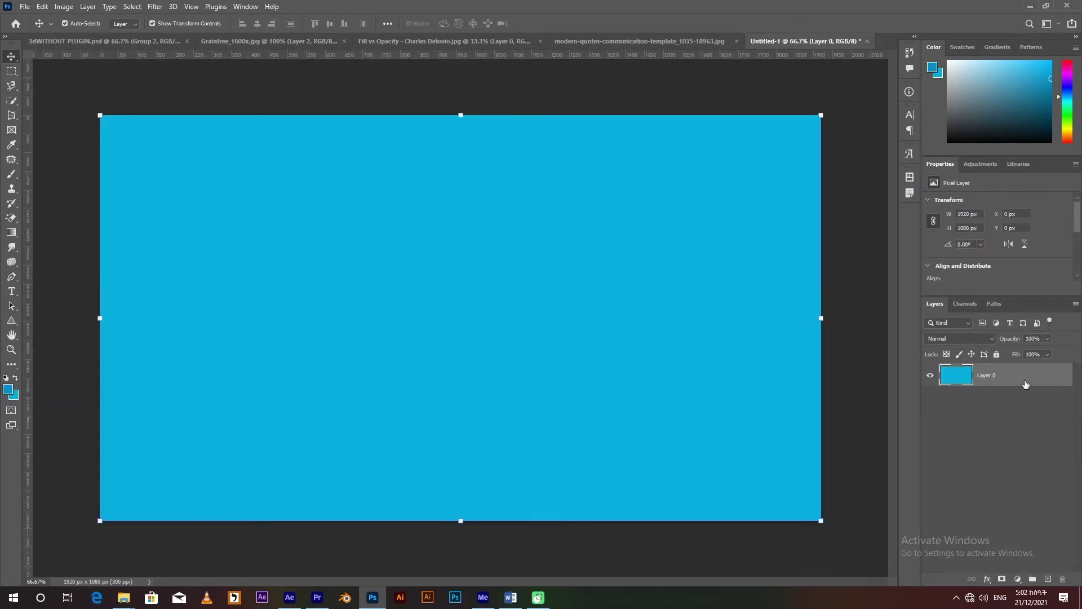
{"action": "key", "text": "alt+BackSpace"}
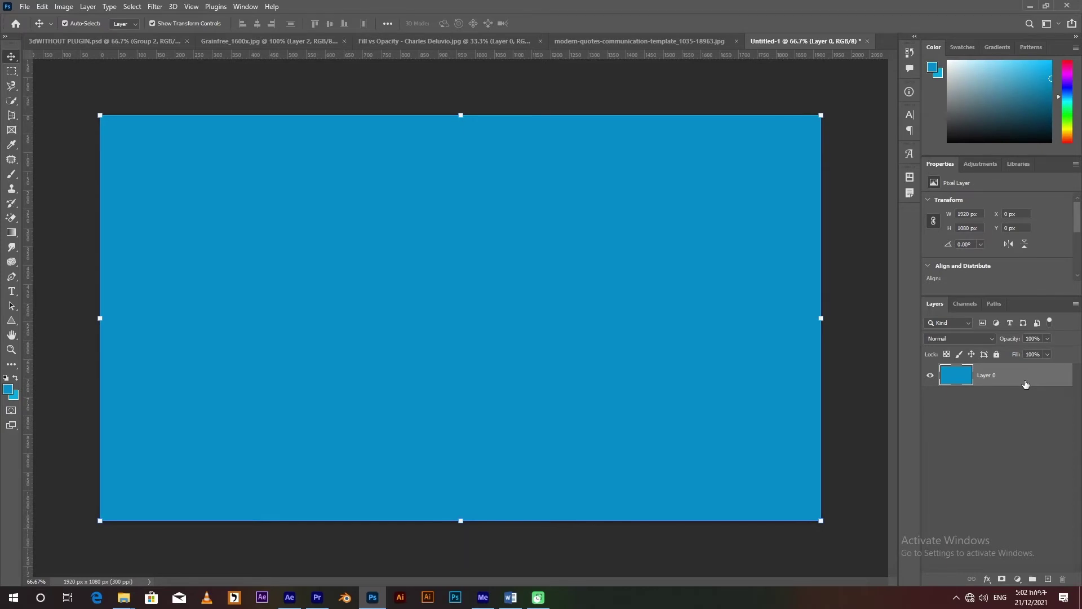
{"action": "key", "text": "ctrl+BackSpace"}
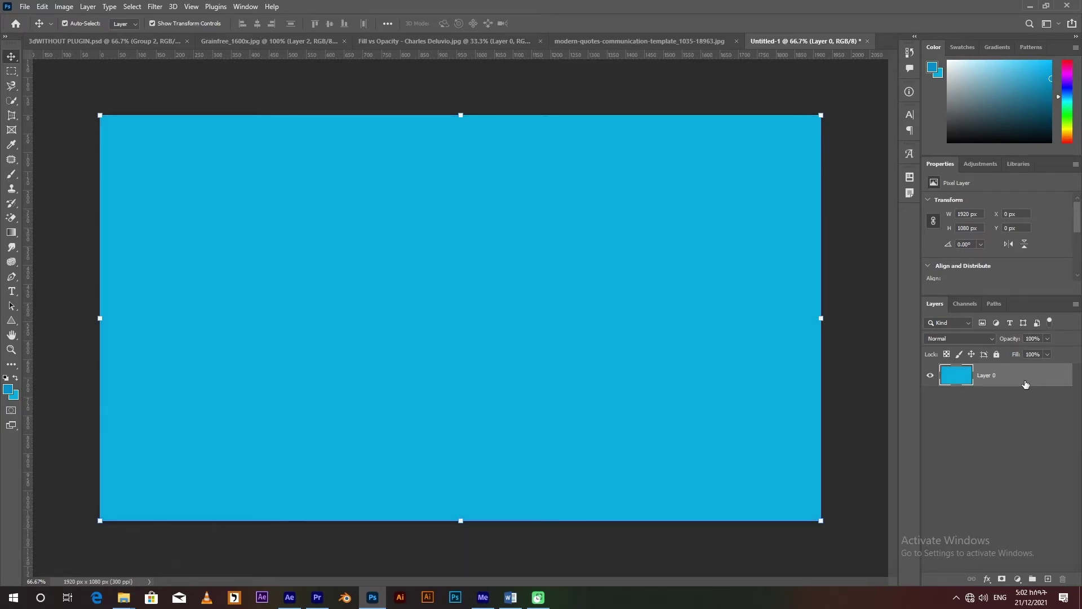
Brighten the background blue and refill Layer 0 with the light cyan.
{"action": "left_click", "coordinate": [20, 399]}
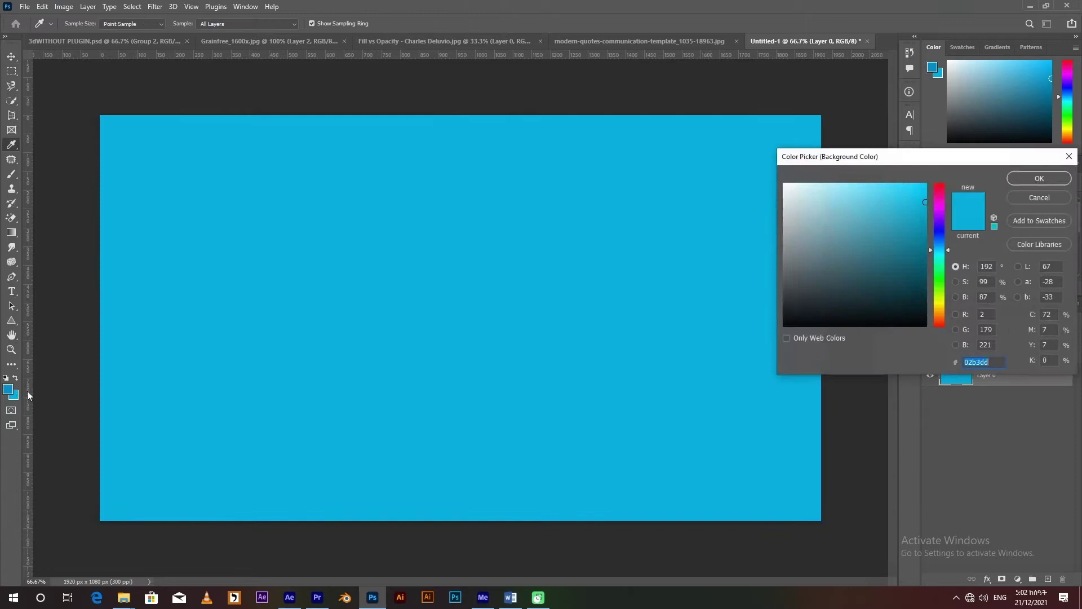
{"action": "left_click_drag", "start_coordinate": [922, 201], "coordinate": [921, 184]}
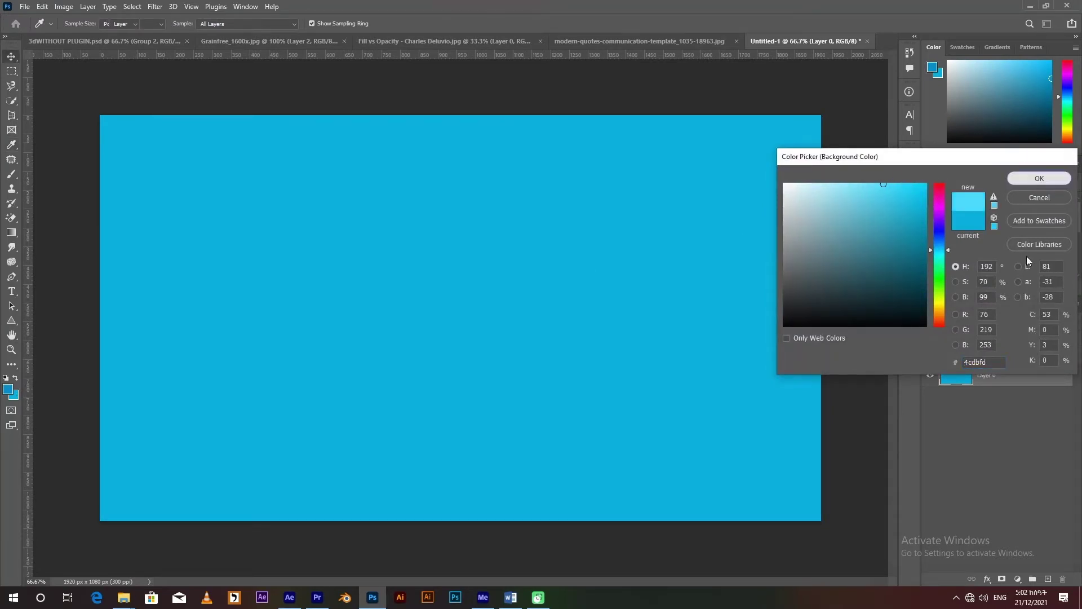
{"action": "left_click", "coordinate": [1039, 178]}
{"action": "key", "text": "alt+BackSpace"}
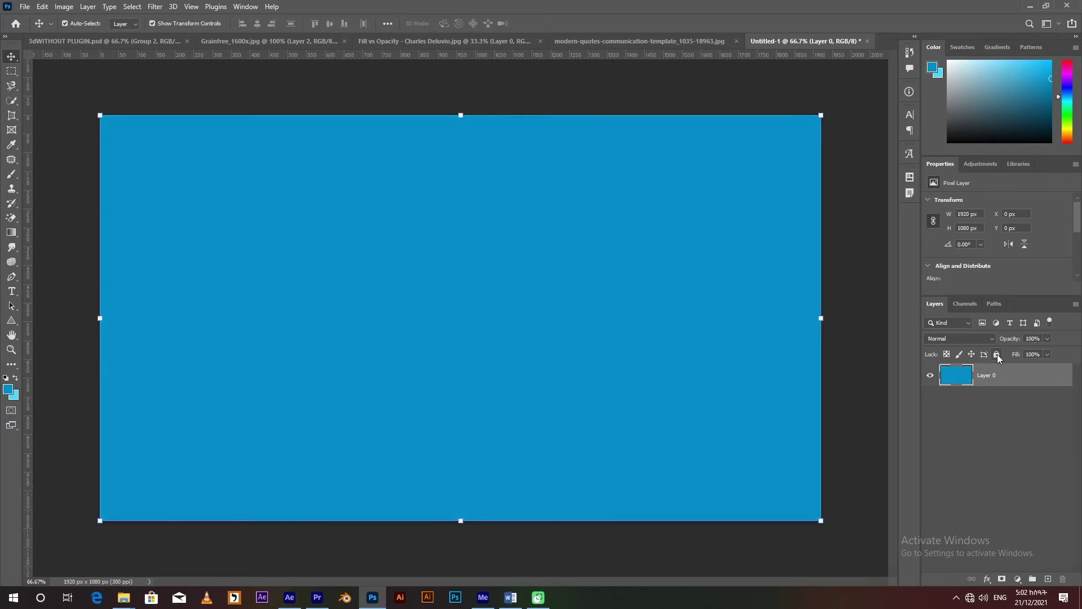
{"action": "key", "text": "ctrl+BackSpace"}
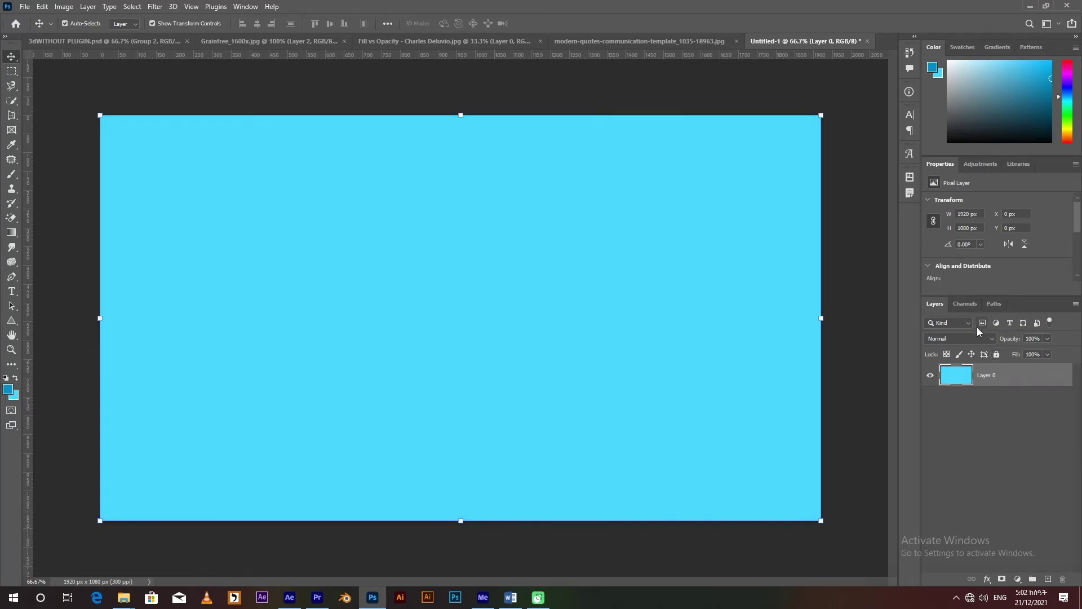
{"action": "left_click", "coordinate": [637, 41]}
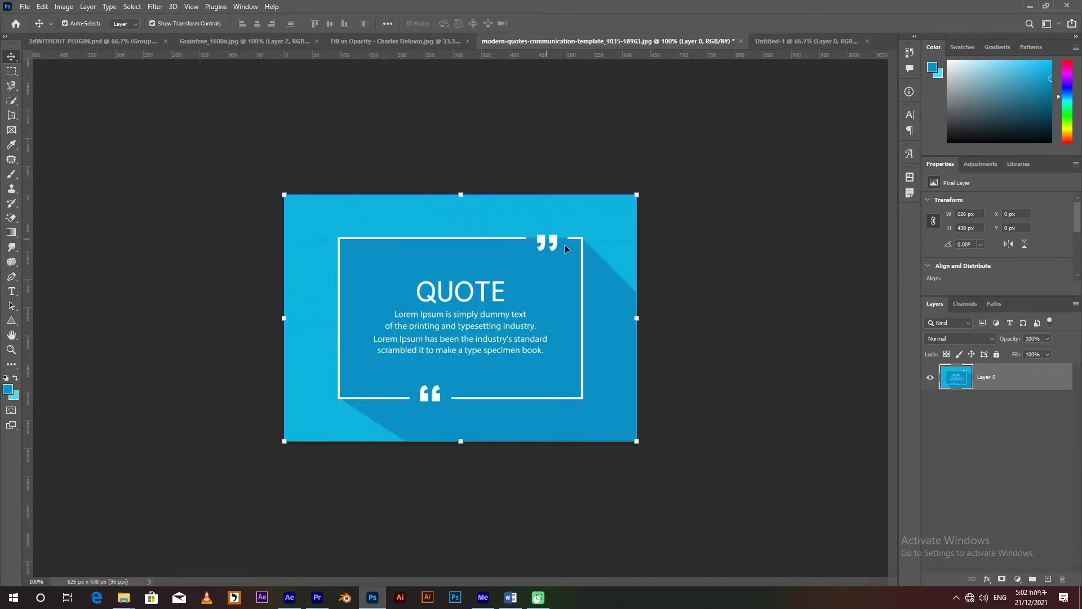
{"action": "left_click", "coordinate": [786, 42]}
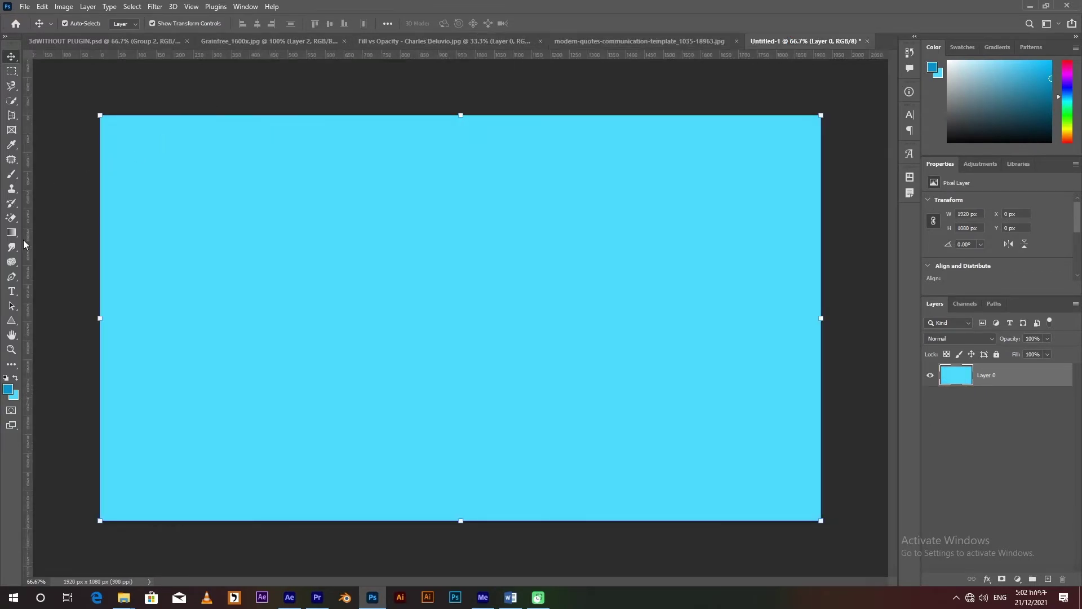
{"action": "left_click", "coordinate": [13, 321]}
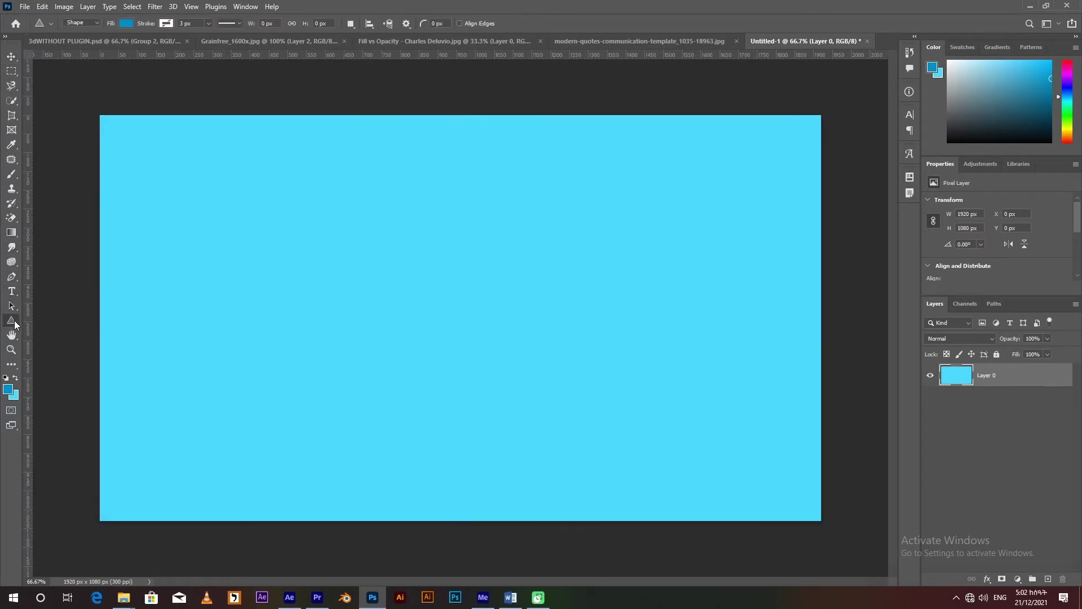
Draw a large rounded rectangle across the canvas centre, comparing it with the template.
{"action": "right_click", "coordinate": [13, 321]}
{"action": "left_click", "coordinate": [54, 319]}
{"action": "mouse_move", "coordinate": [213, 175]}
{"action": "left_mouse_down"}
{"action": "mouse_move", "coordinate": [738, 455]}
{"action": "mouse_move", "coordinate": [751, 451]}
{"action": "left_mouse_up"}
{"action": "left_click", "coordinate": [677, 41]}
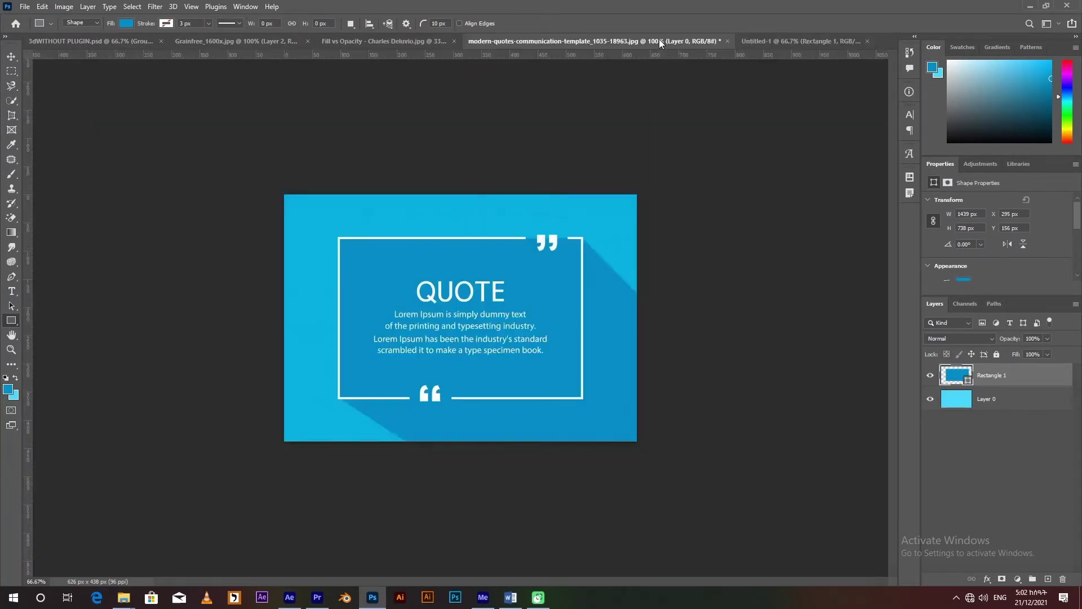
{"action": "left_click", "coordinate": [796, 42]}
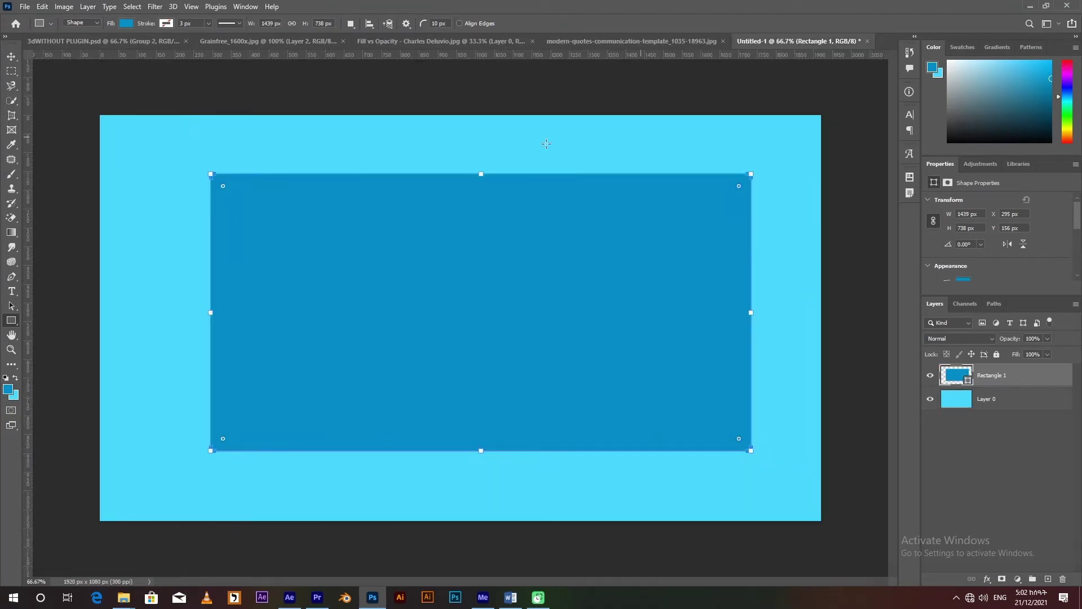
{"action": "left_click", "coordinate": [634, 41]}
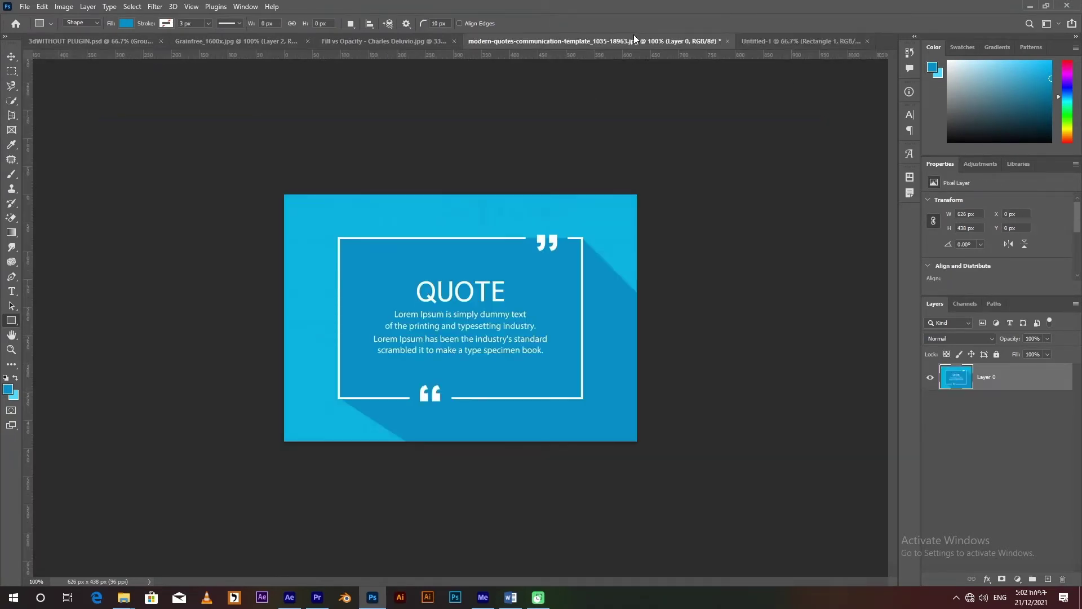
{"action": "left_click", "coordinate": [821, 42]}
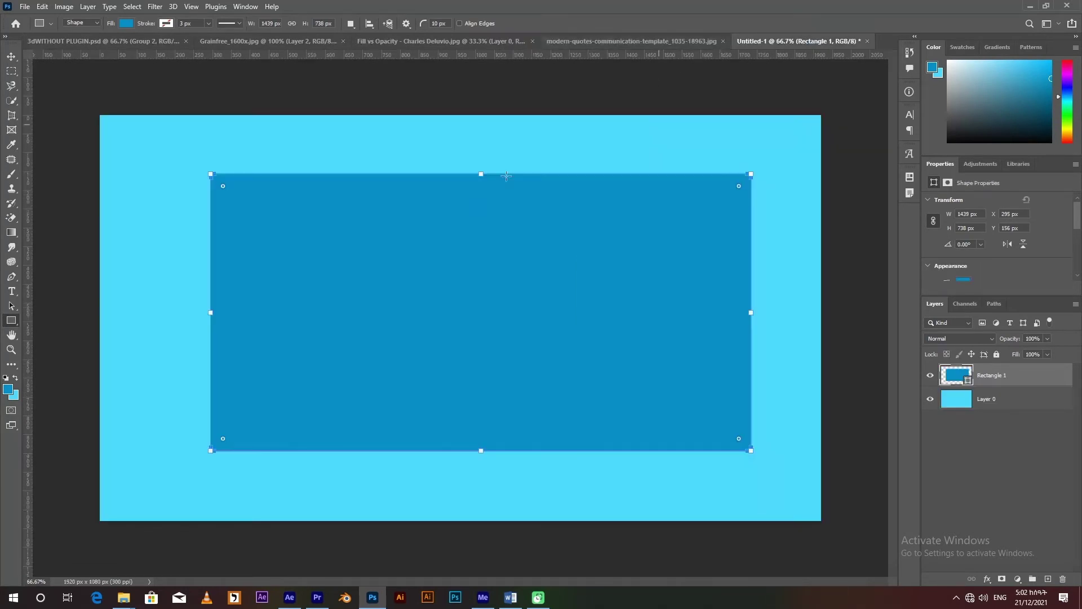
Give the rounded box a white 8 px outline.
{"action": "left_click", "coordinate": [167, 24]}
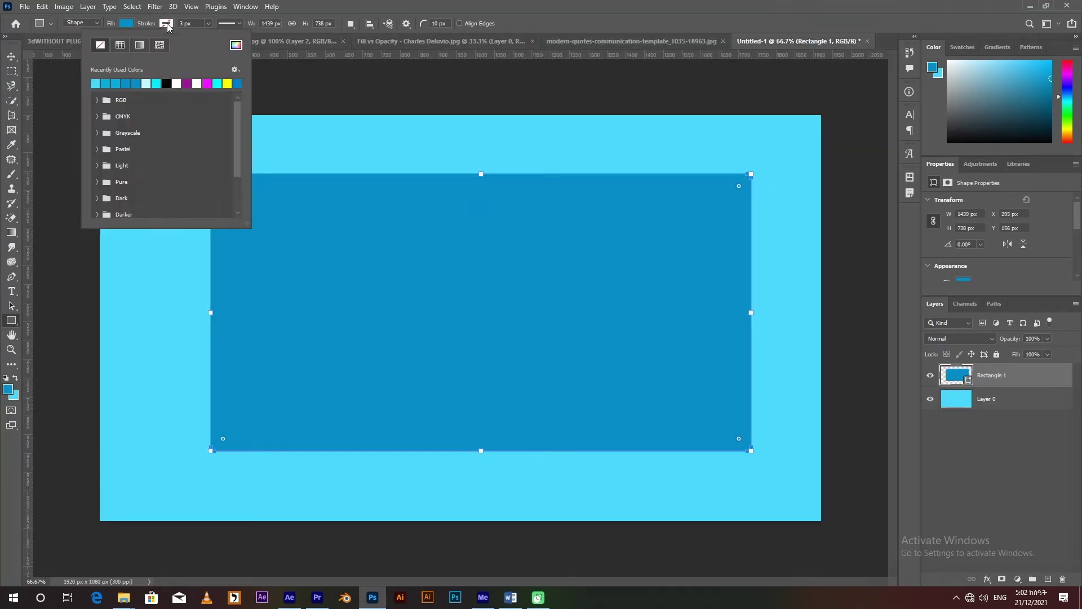
{"action": "left_click", "coordinate": [197, 82]}
{"action": "left_click", "coordinate": [182, 21]}
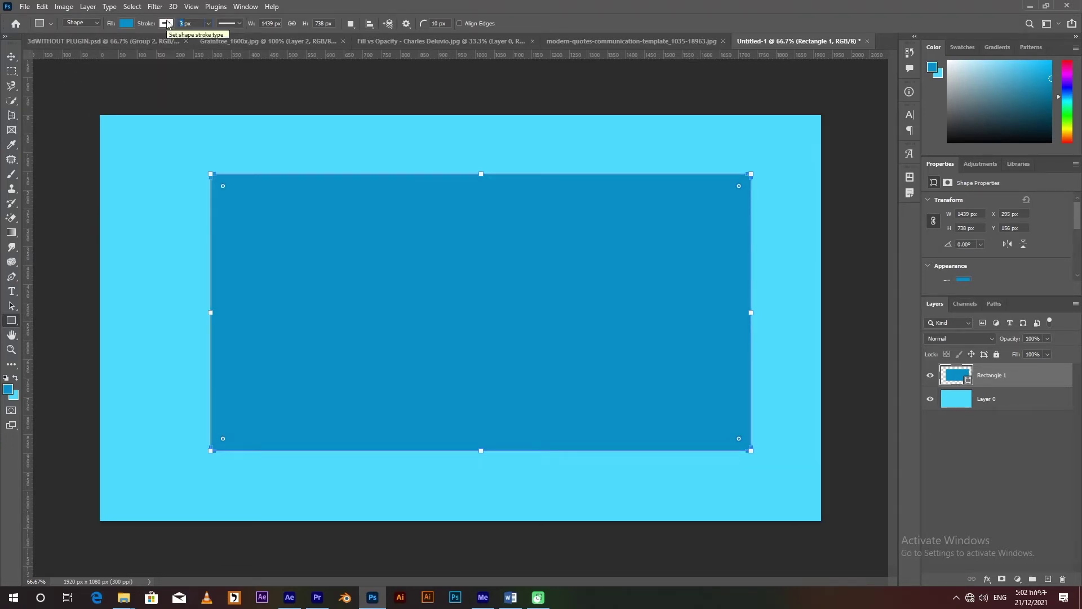
{"action": "type", "text": "8"}
{"action": "key", "text": "Return"}
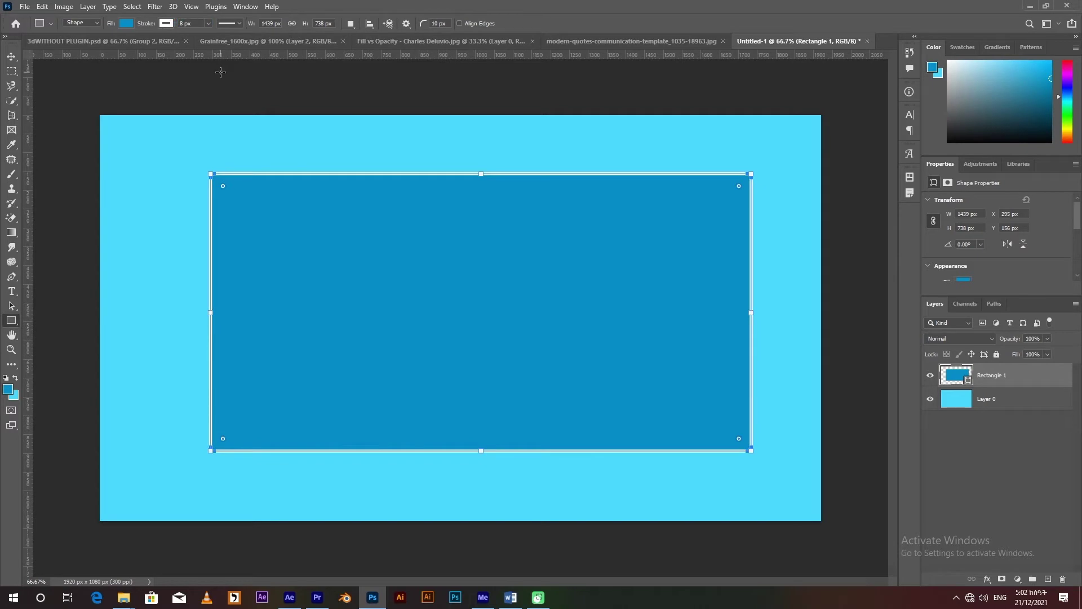
{"action": "left_click", "coordinate": [11, 56]}
{"action": "left_click", "coordinate": [996, 431]}
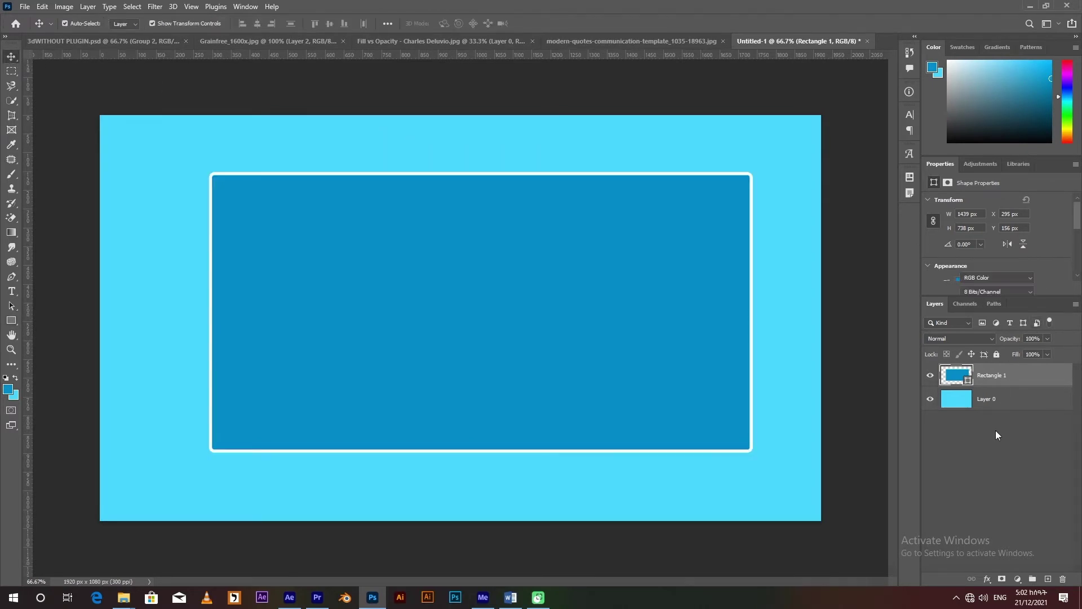
{"action": "key", "text": "ctrl+shift+Tab"}
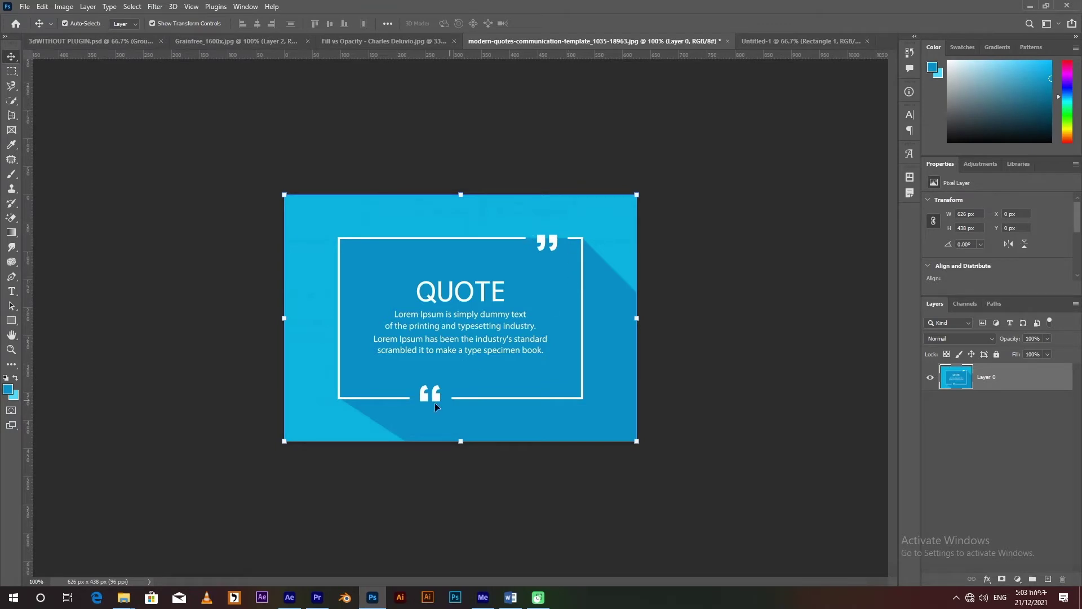
Duplicate the rounded box layer with Ctrl+J.
{"action": "left_click", "coordinate": [810, 39]}
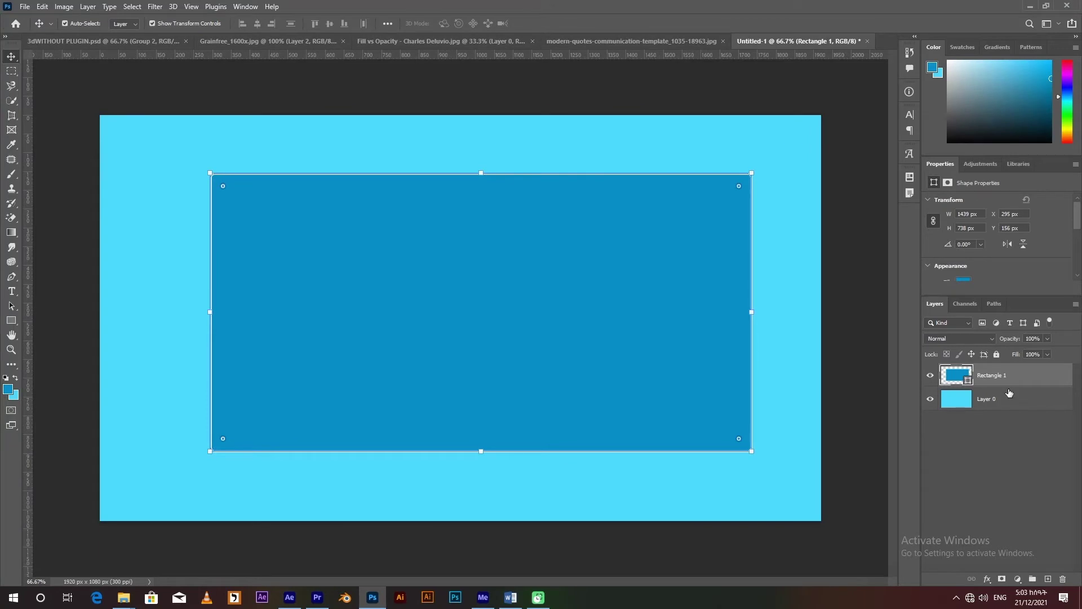
{"action": "left_click", "coordinate": [1013, 424]}
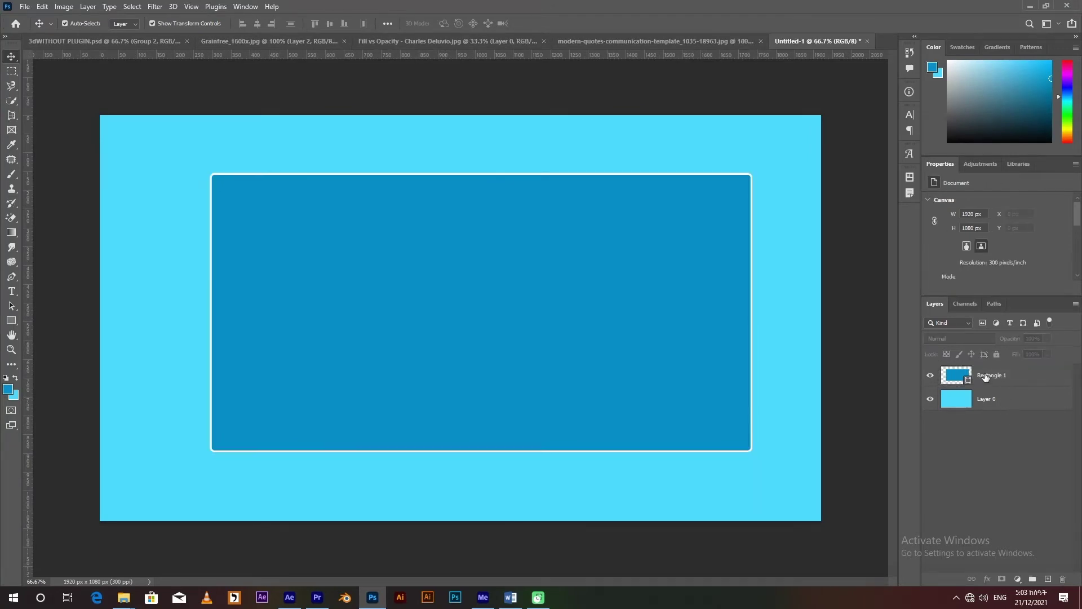
{"action": "left_click", "coordinate": [988, 378]}
{"action": "key", "text": "ctrl+j"}
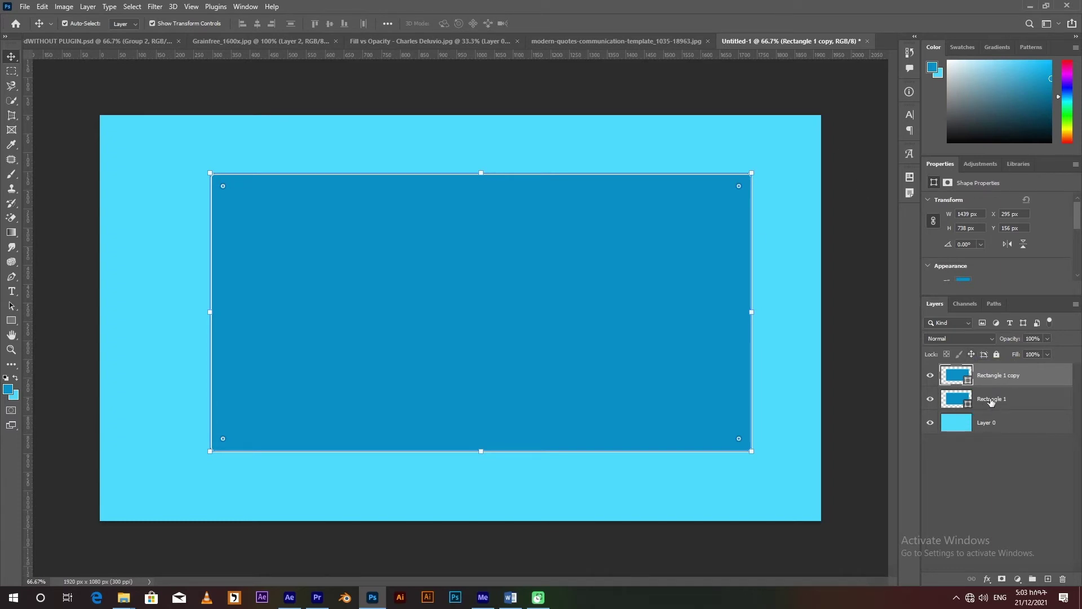
Remove the white outline from the original blue box.
{"action": "left_click", "coordinate": [994, 404]}
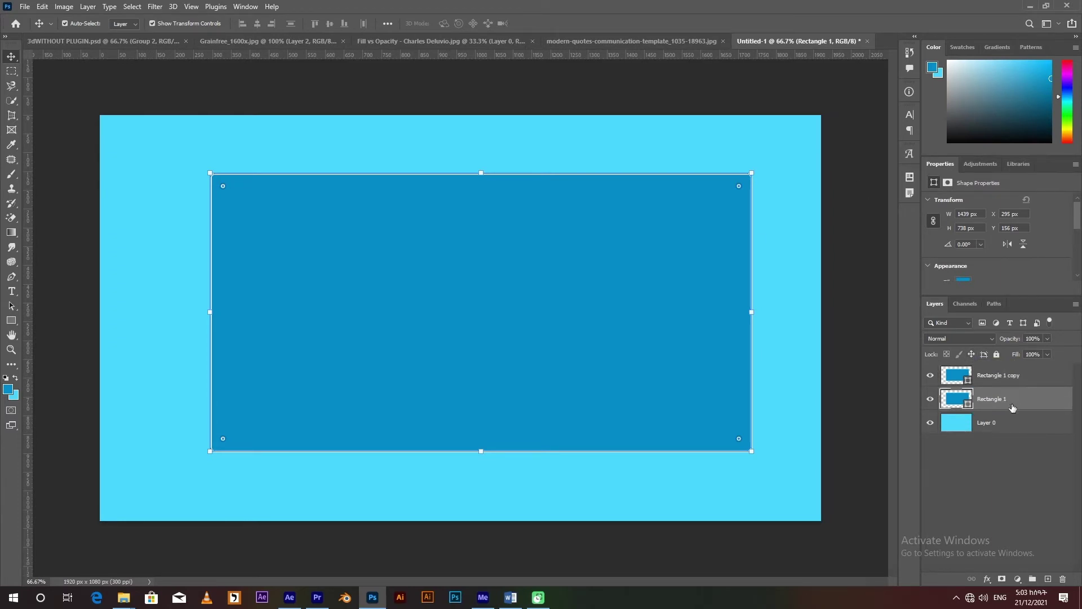
{"action": "scroll", "coordinate": [979, 264], "scroll_direction": "down", "scroll_amount": 1}
{"action": "scroll", "coordinate": [980, 265], "scroll_direction": "down", "scroll_amount": 2}
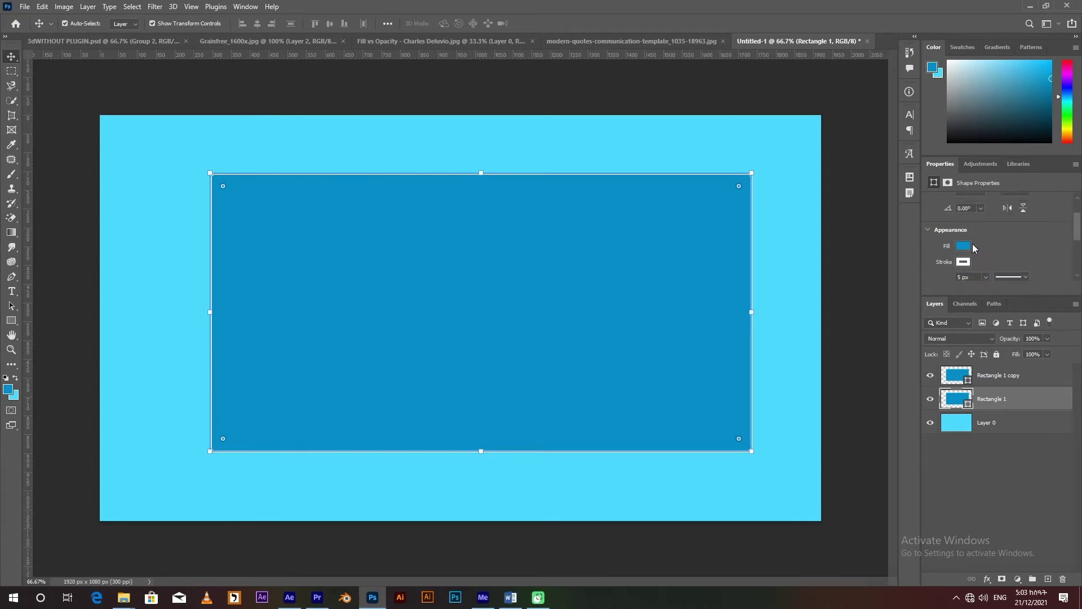
{"action": "scroll", "coordinate": [972, 243], "scroll_direction": "down", "scroll_amount": 1}
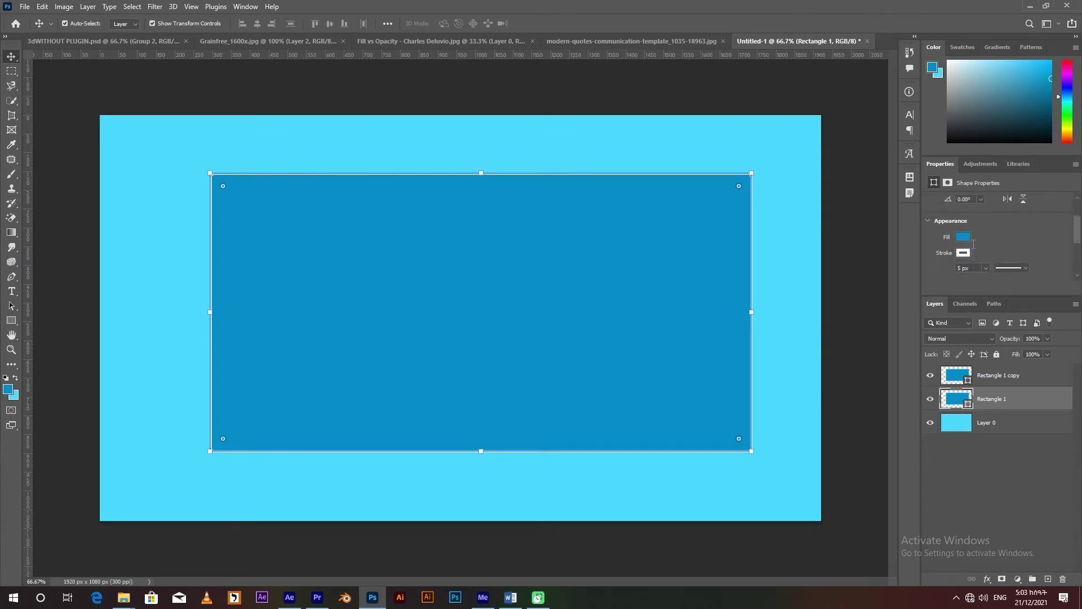
{"action": "scroll", "coordinate": [974, 244], "scroll_direction": "down", "scroll_amount": 2}
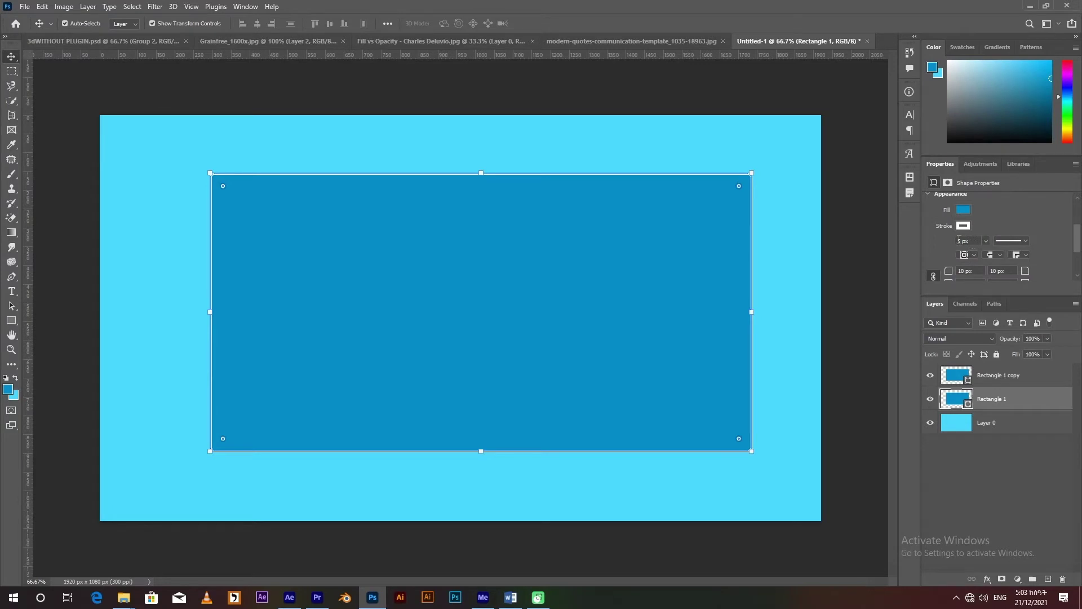
{"action": "left_click", "coordinate": [966, 225]}
{"action": "left_click", "coordinate": [932, 248]}
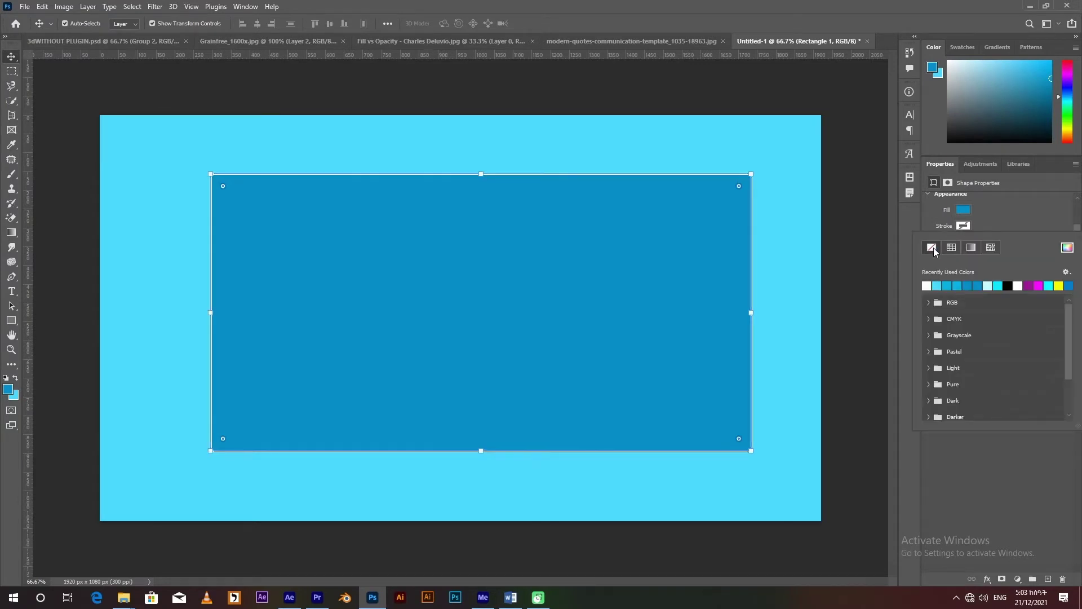
{"action": "left_click", "coordinate": [978, 435]}
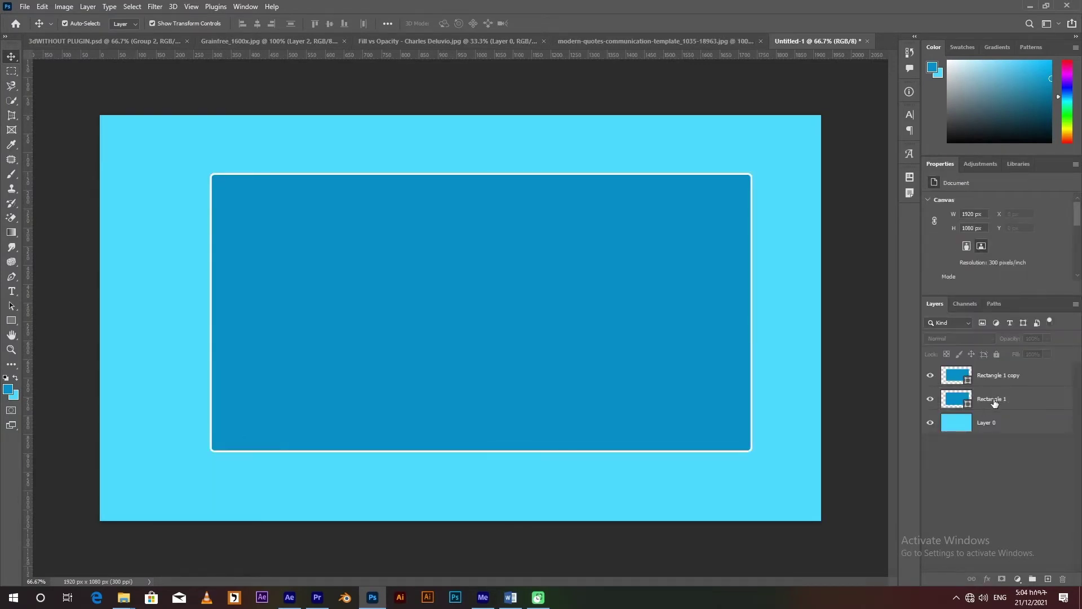
Set Rectangle 1 copy's fill to No Color, leaving only the white frame.
{"action": "left_click", "coordinate": [995, 399]}
{"action": "left_click", "coordinate": [996, 377]}
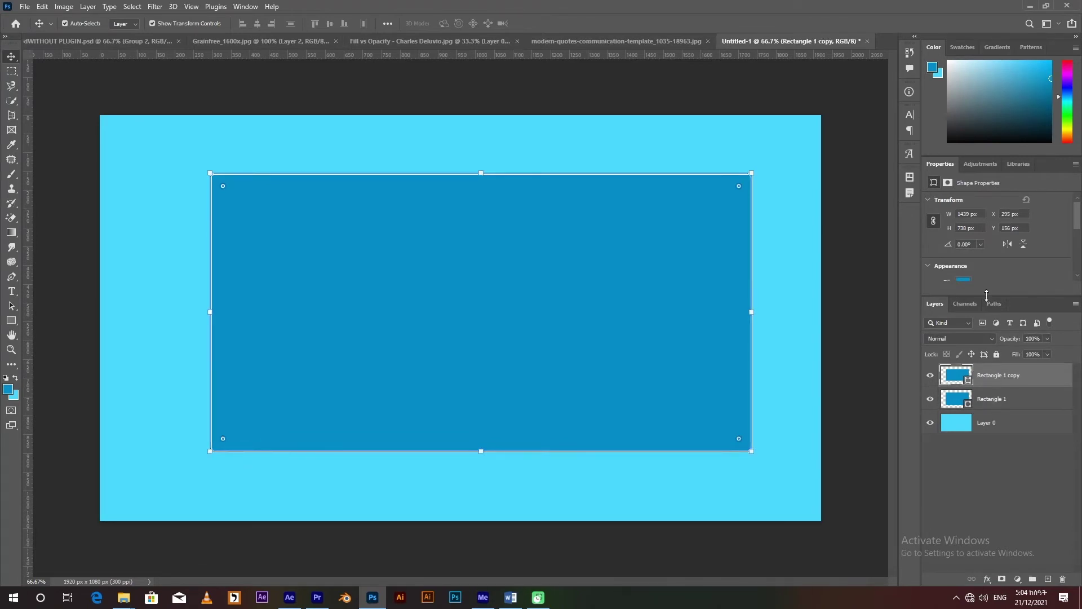
{"action": "scroll", "coordinate": [986, 242], "scroll_direction": "down", "scroll_amount": 3}
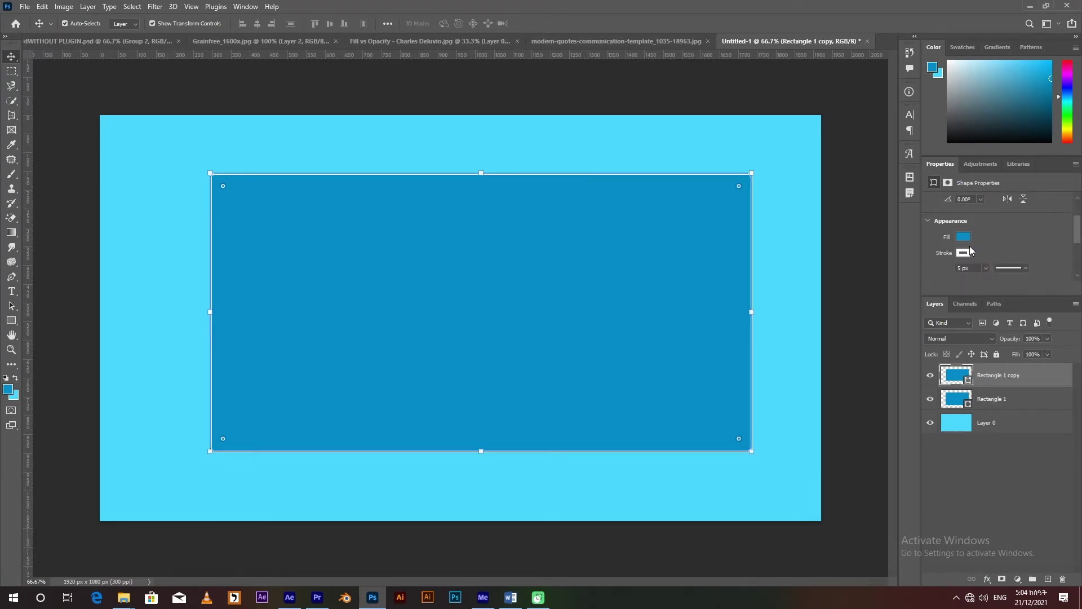
{"action": "left_click", "coordinate": [963, 237]}
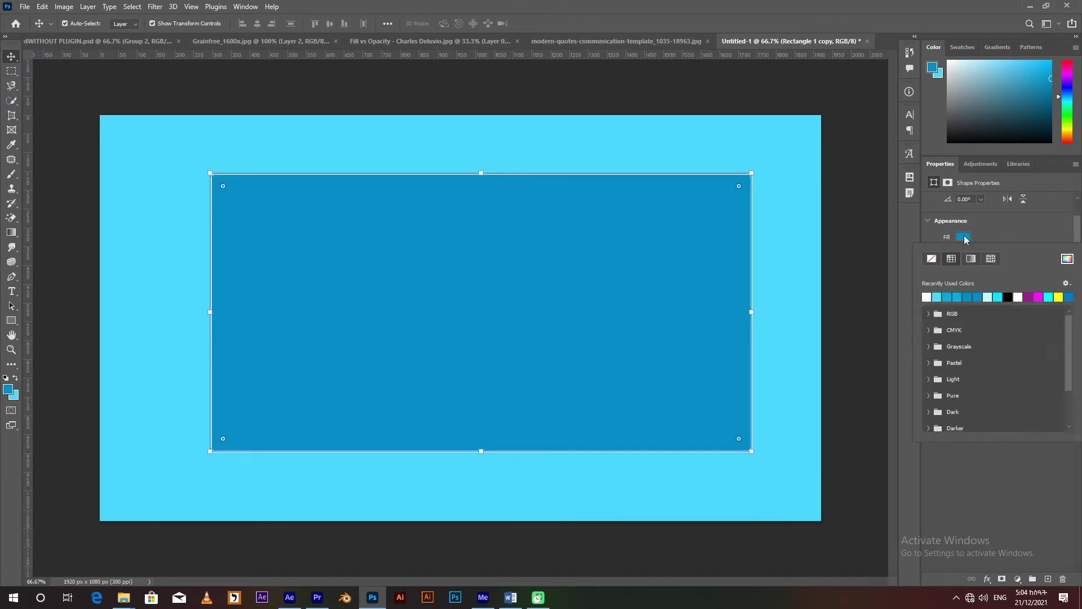
{"action": "left_click", "coordinate": [933, 260]}
{"action": "key", "text": "Escape"}
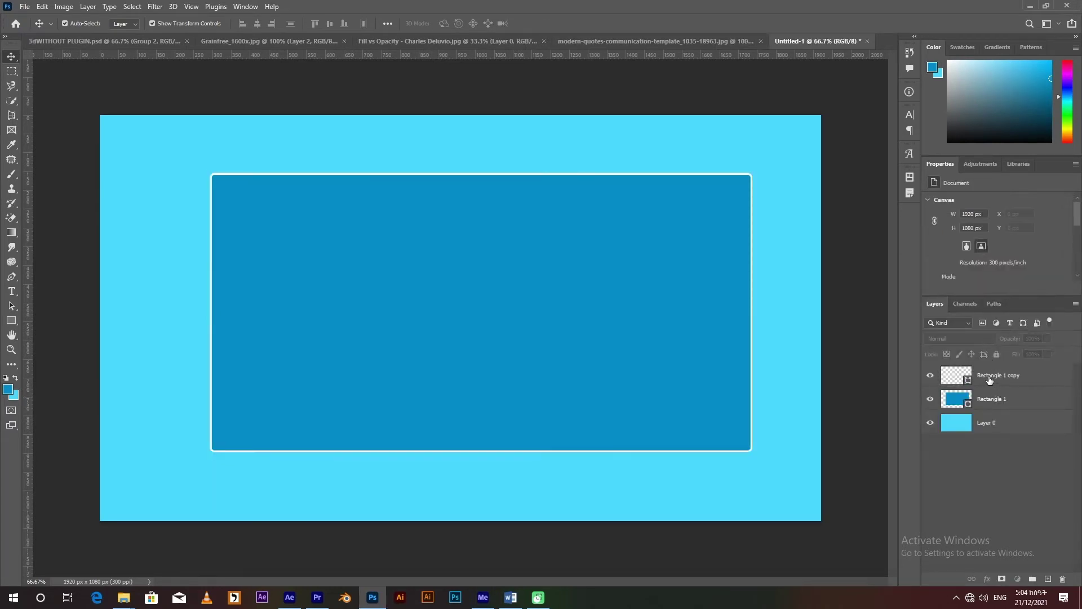
{"action": "left_click", "coordinate": [993, 376]}
{"action": "left_click", "coordinate": [931, 376]}
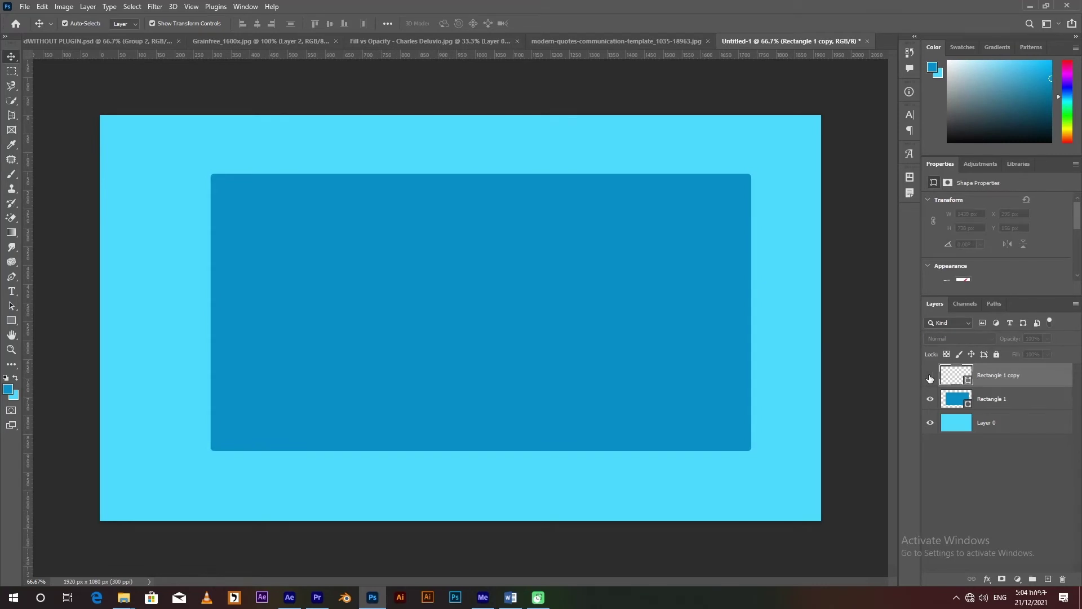
{"action": "left_click", "coordinate": [930, 376]}
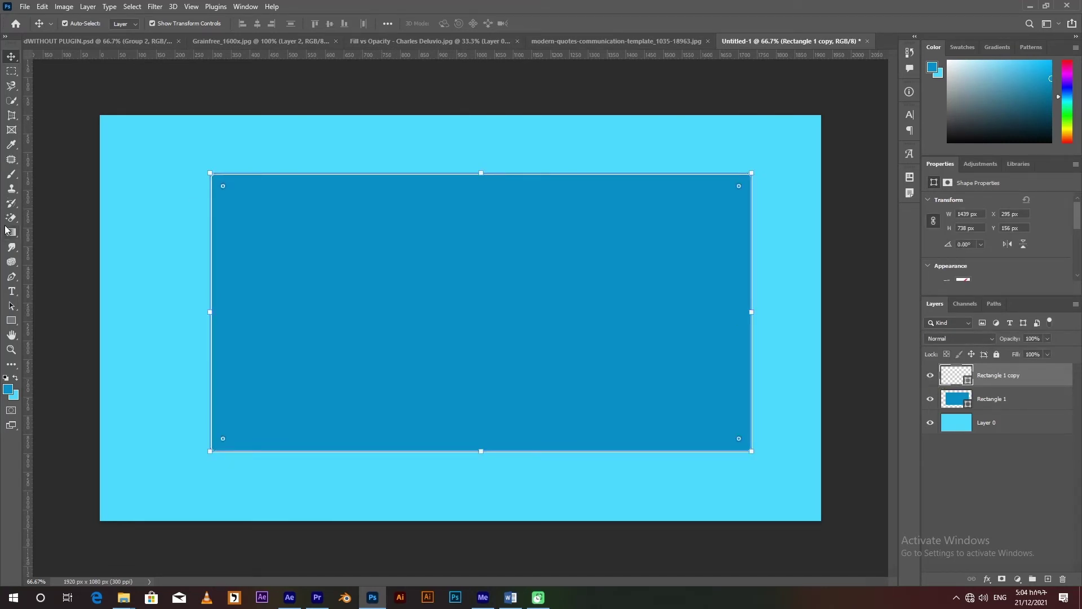
{"action": "left_click", "coordinate": [1017, 401], "text": "shift"}
Narrow the box and frame from the right and shift them left.
{"action": "left_click_drag", "start_coordinate": [755, 308], "coordinate": [671, 304]}
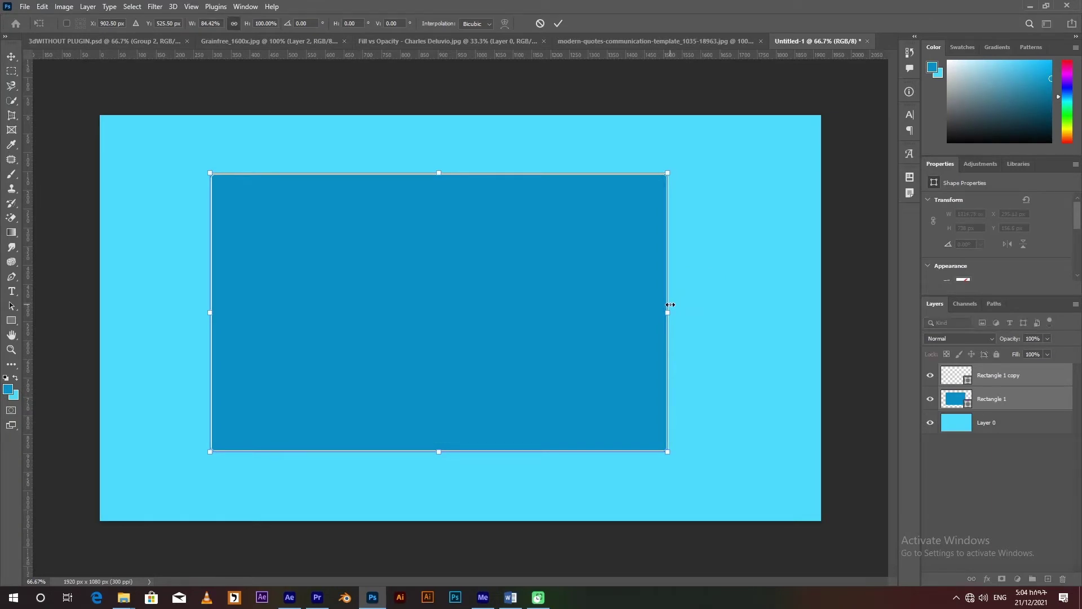
{"action": "left_click_drag", "start_coordinate": [538, 297], "coordinate": [517, 299]}
{"action": "left_click", "coordinate": [559, 23]}
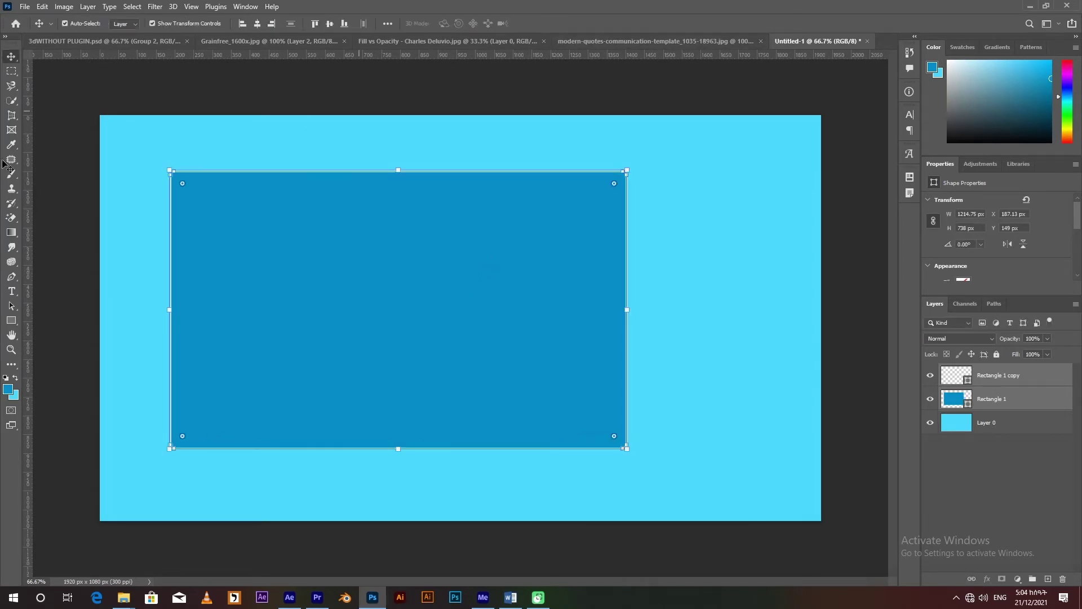
Crop the canvas's right edge in nearer the box, then view the QUOTE reference.
{"action": "left_click", "coordinate": [13, 117]}
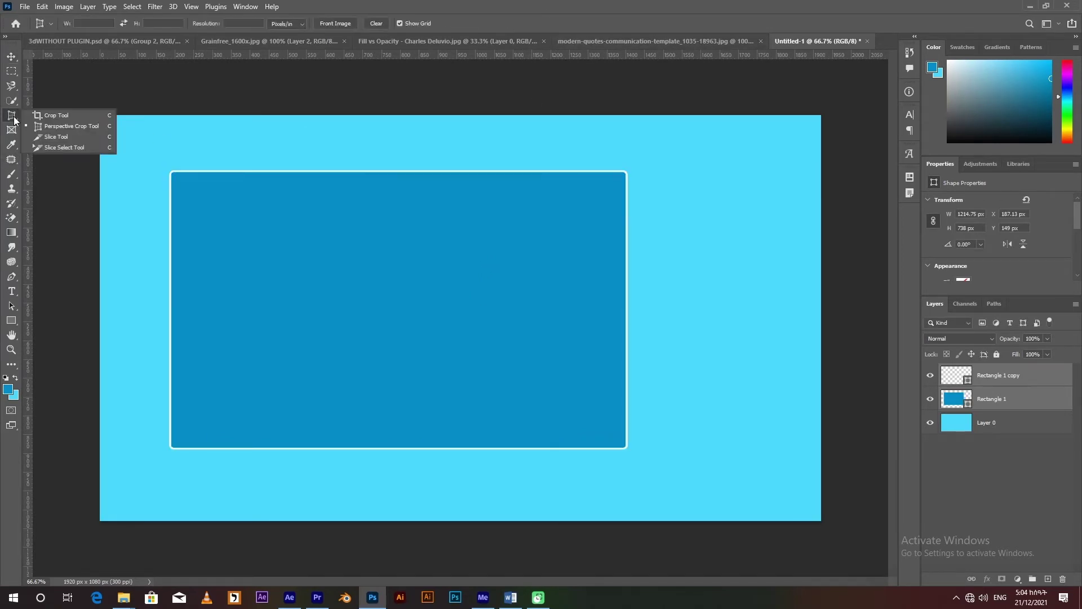
{"action": "left_click", "coordinate": [53, 115]}
{"action": "left_click_drag", "start_coordinate": [823, 317], "coordinate": [769, 319]}
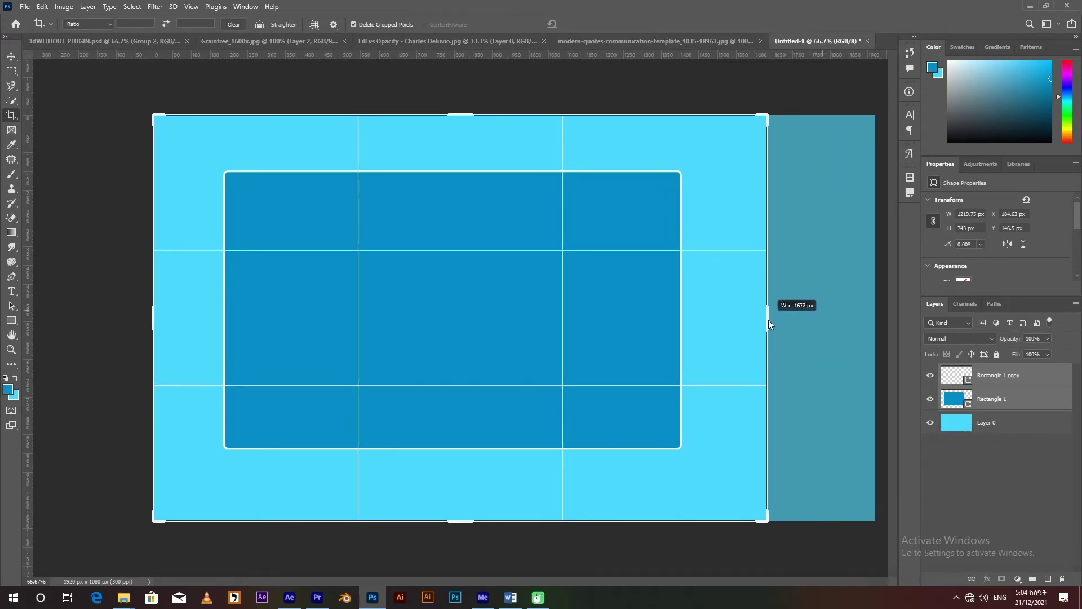
{"action": "left_click_drag", "start_coordinate": [769, 320], "coordinate": [764, 320]}
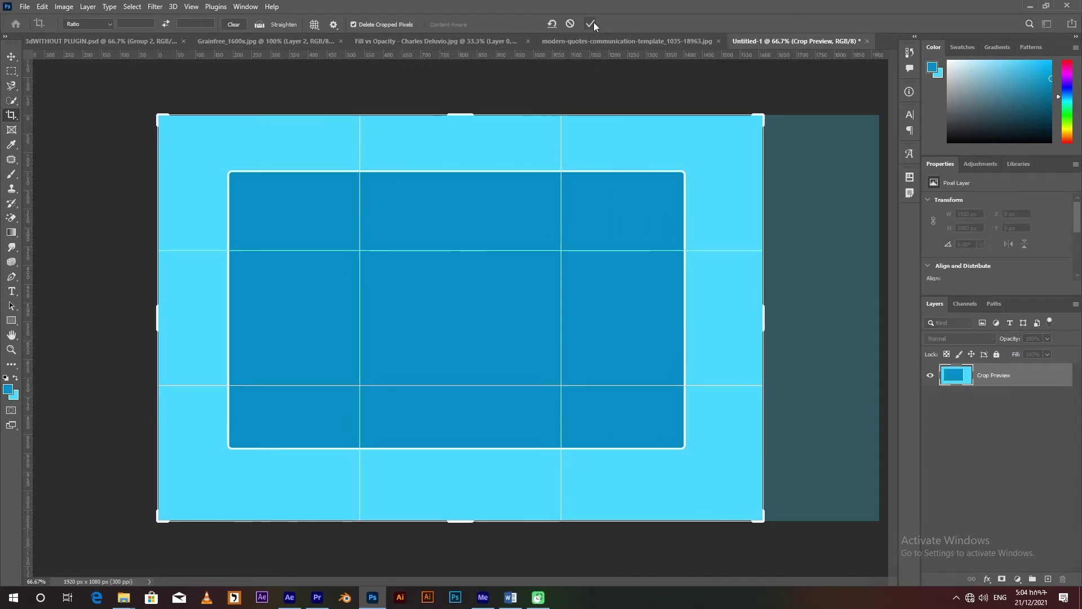
{"action": "left_click", "coordinate": [591, 23]}
{"action": "left_click", "coordinate": [8, 58]}
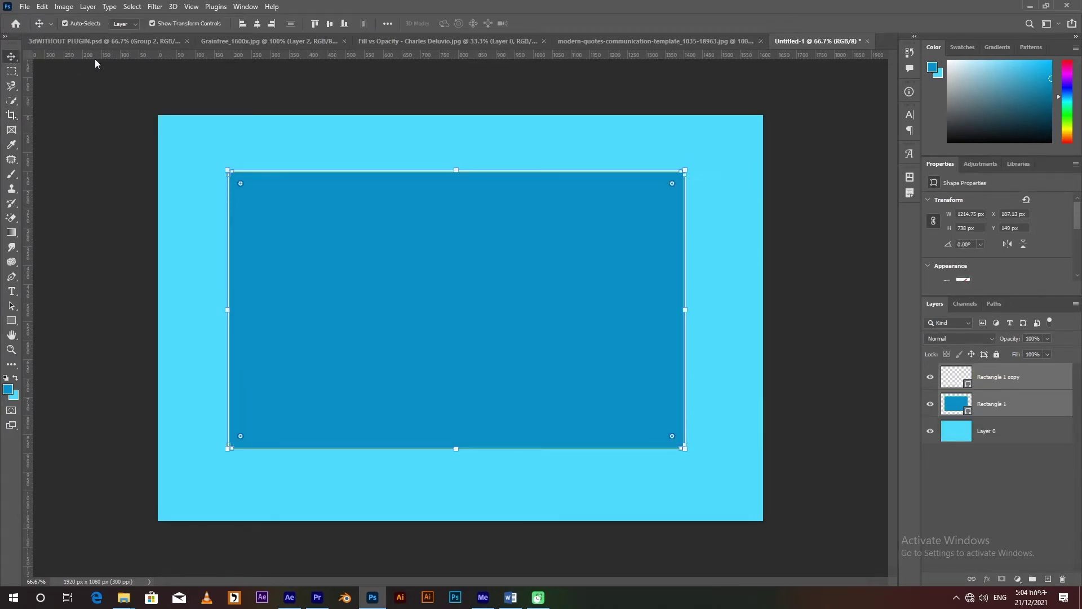
{"action": "left_click", "coordinate": [647, 39]}
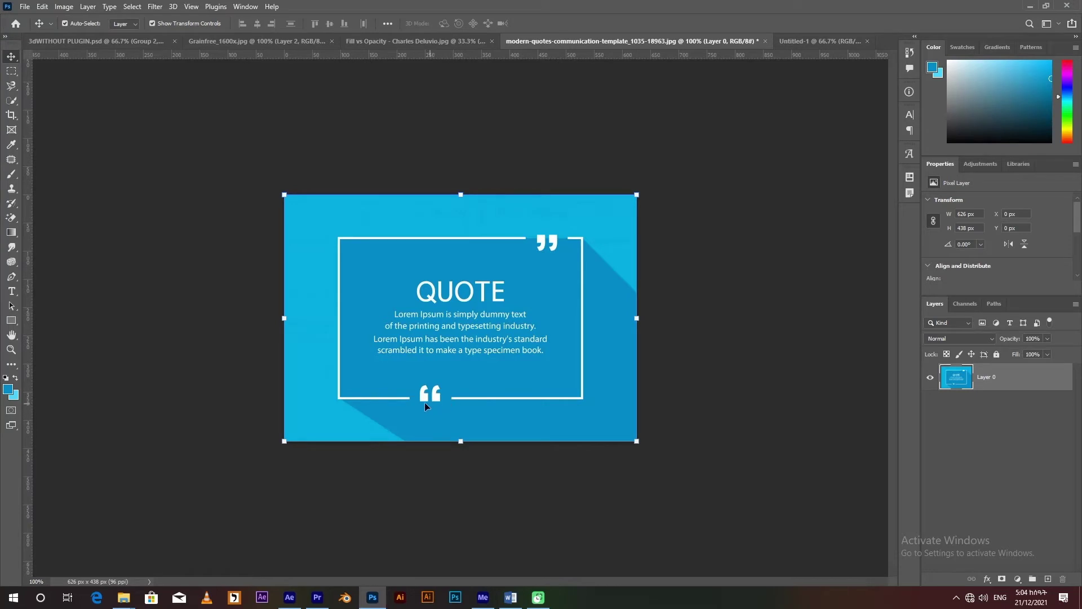
Rasterize the Rectangle 1 copy outline frame layer in Untitled-1.
{"action": "left_click", "coordinate": [820, 41]}
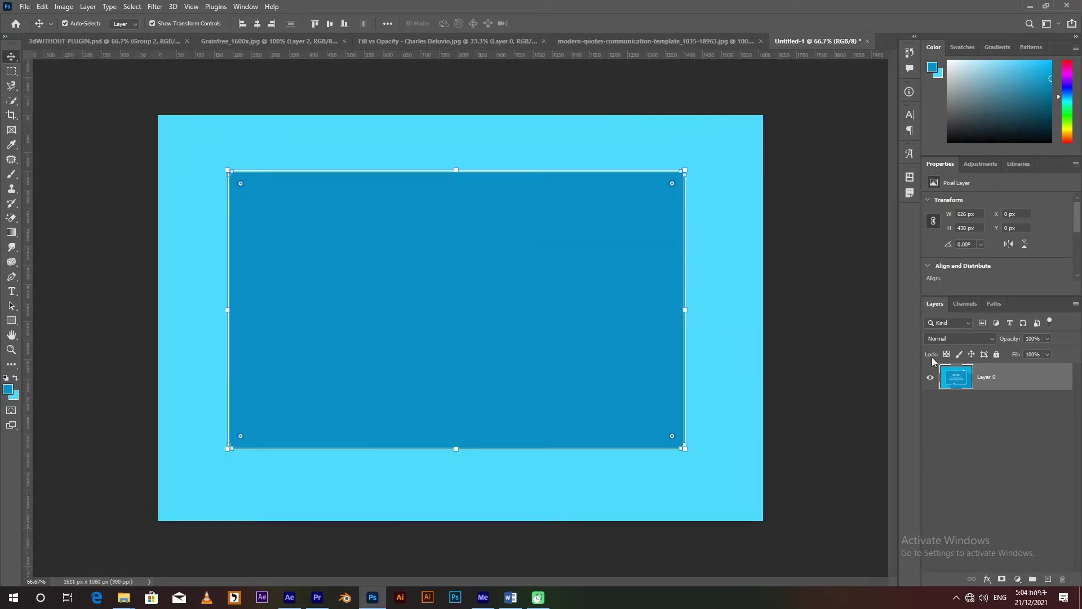
{"action": "left_click", "coordinate": [1030, 379]}
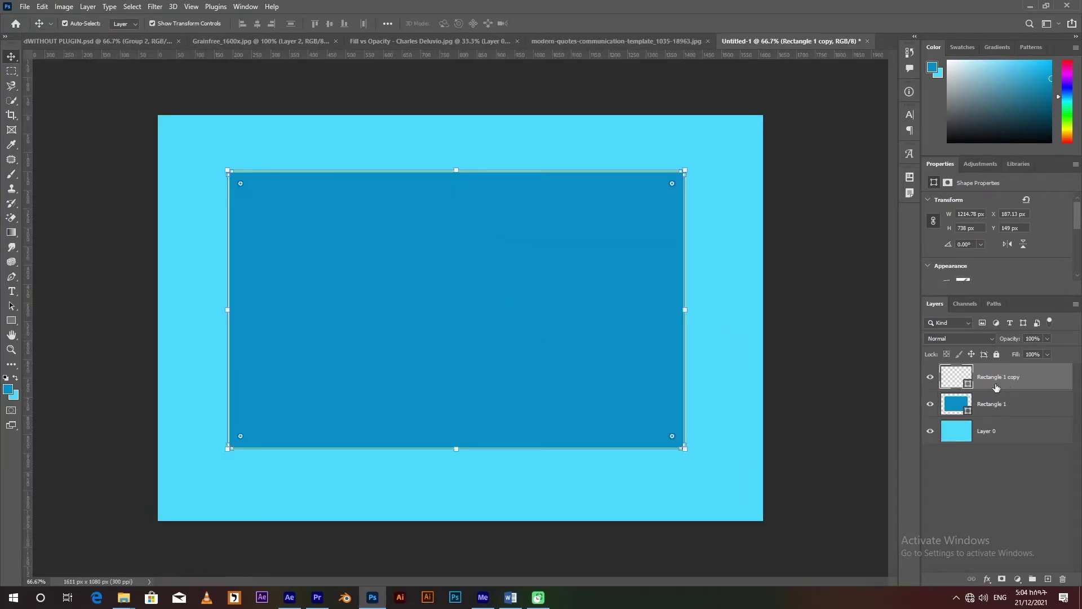
{"action": "left_click", "coordinate": [931, 378]}
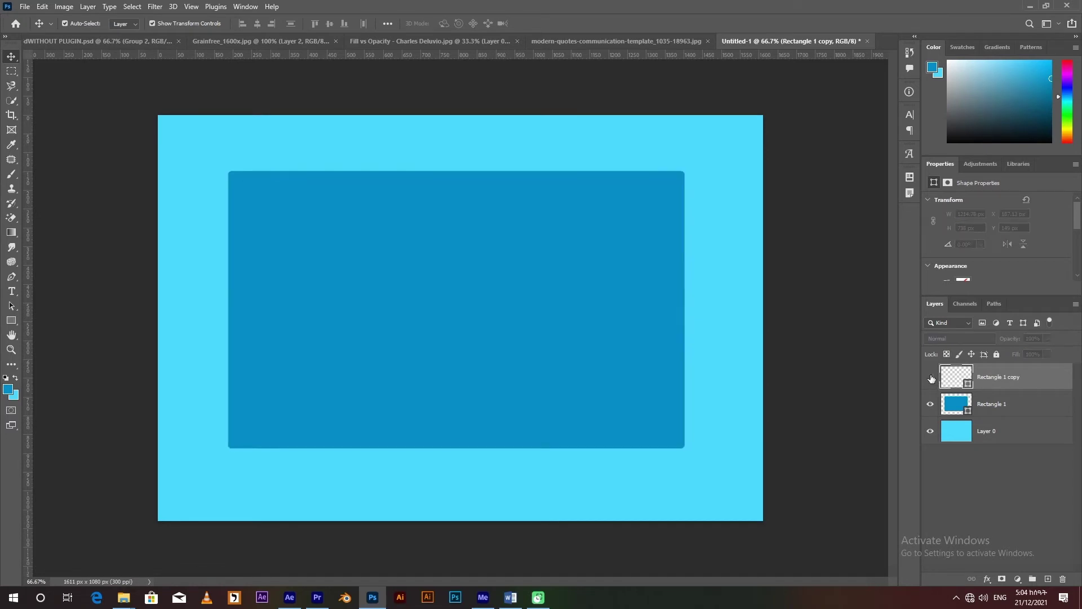
{"action": "left_click", "coordinate": [931, 378]}
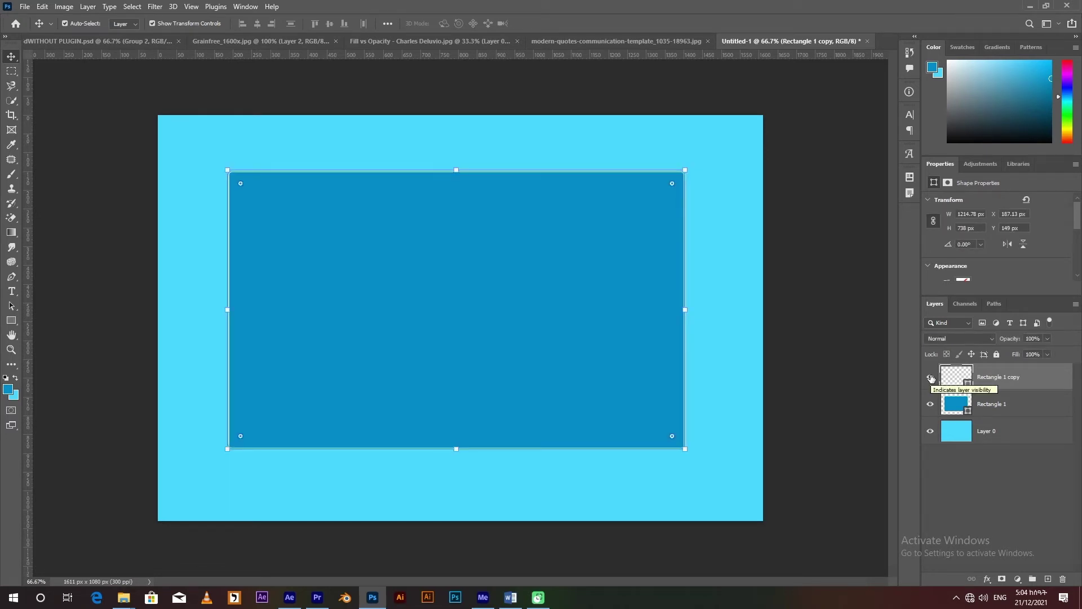
{"action": "right_click", "coordinate": [1026, 380]}
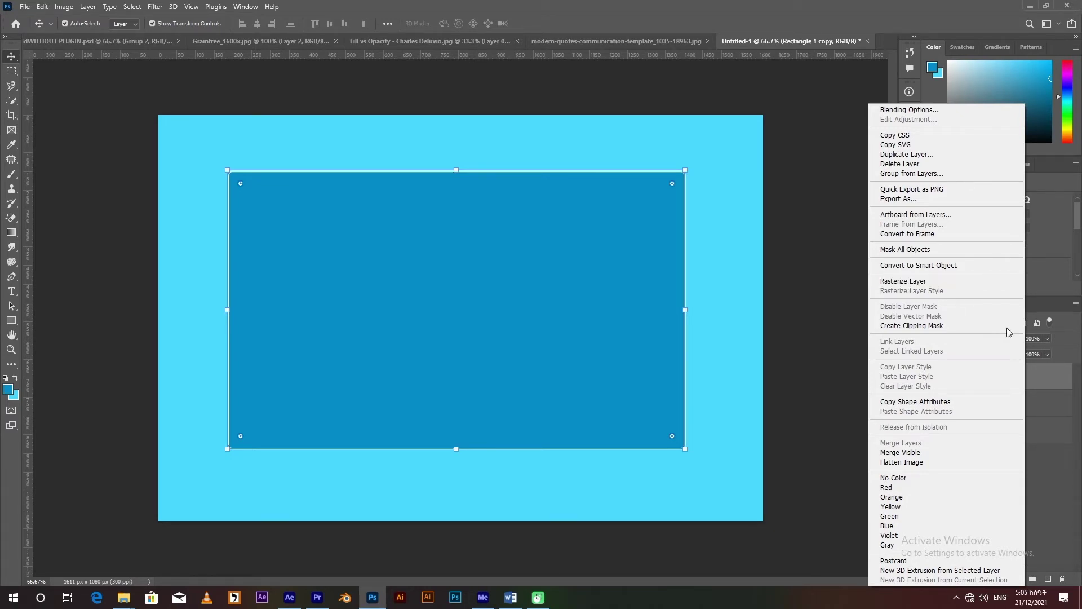
{"action": "left_click", "coordinate": [1060, 423]}
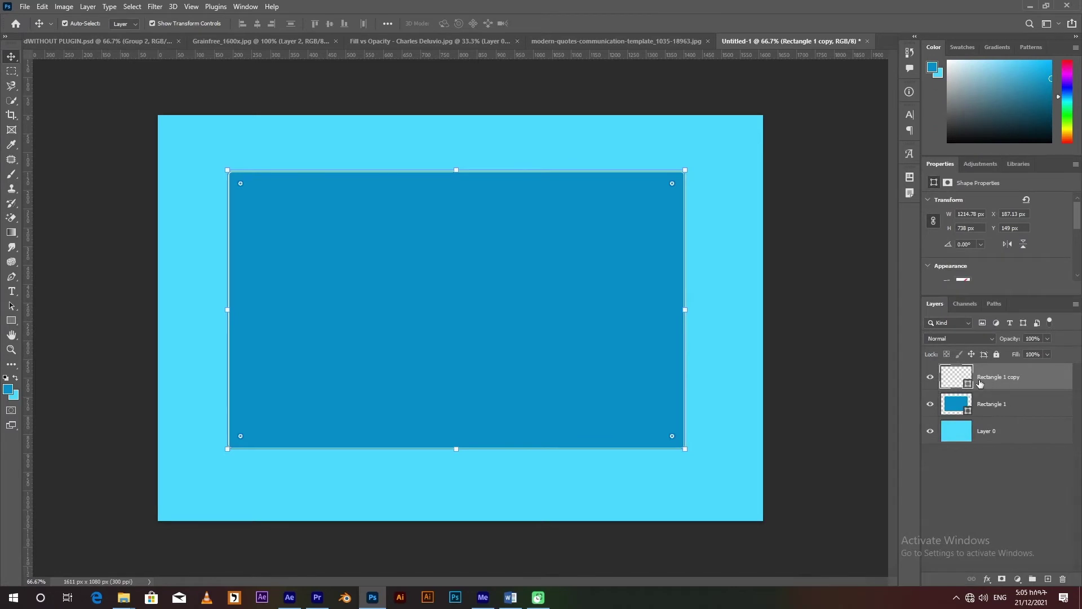
{"action": "right_click", "coordinate": [1033, 382]}
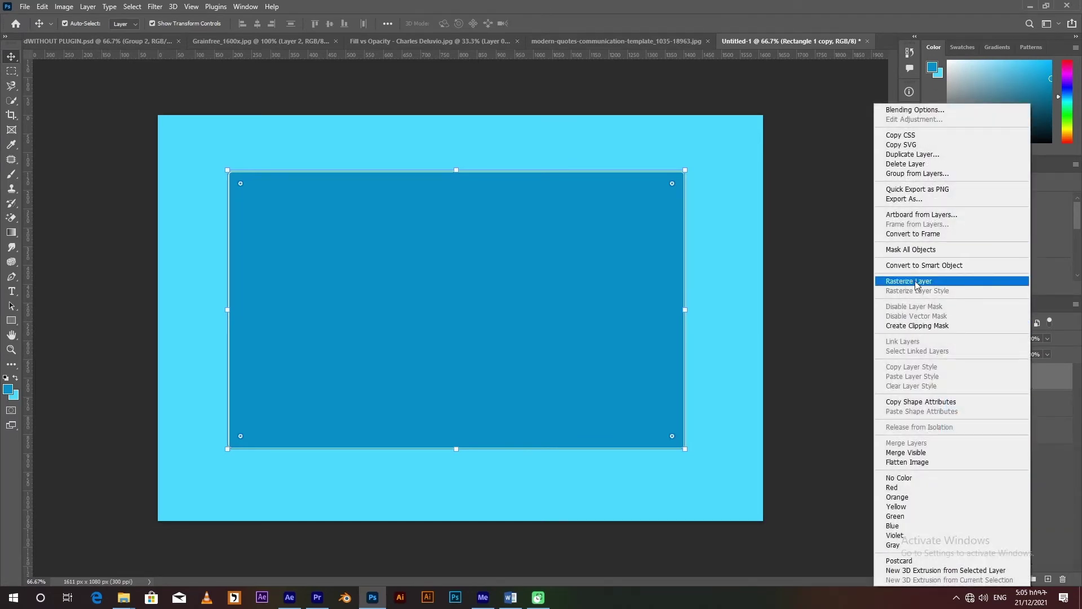
{"action": "left_click", "coordinate": [916, 282]}
{"action": "left_click", "coordinate": [1020, 407]}
{"action": "left_click", "coordinate": [1014, 382]}
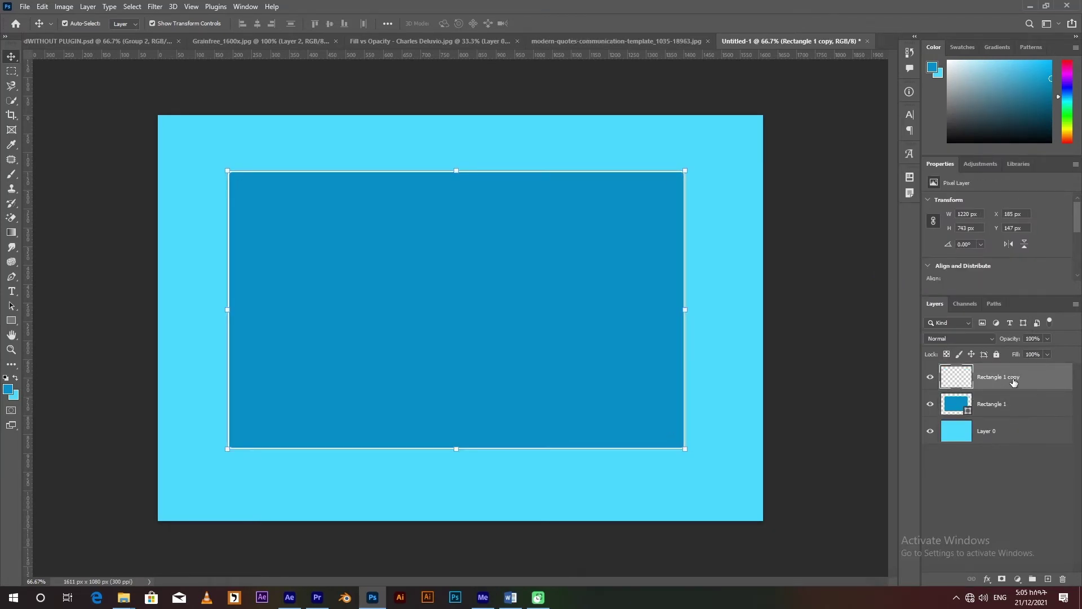
{"action": "left_click", "coordinate": [11, 72]}
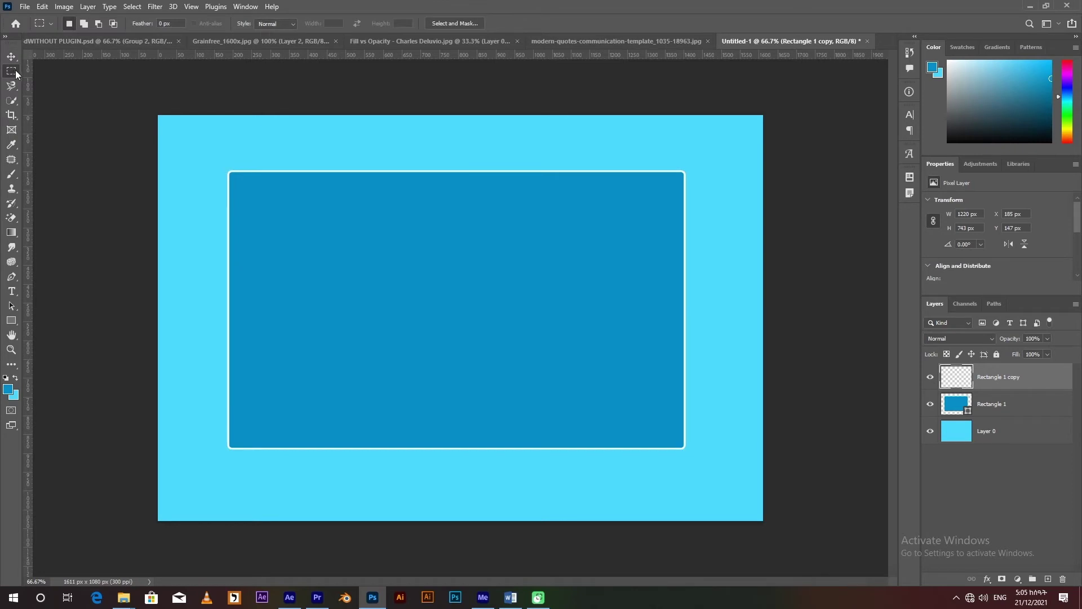
Delete a piece of the frame's top edge at right and bottom edge at left.
{"action": "right_click", "coordinate": [14, 72]}
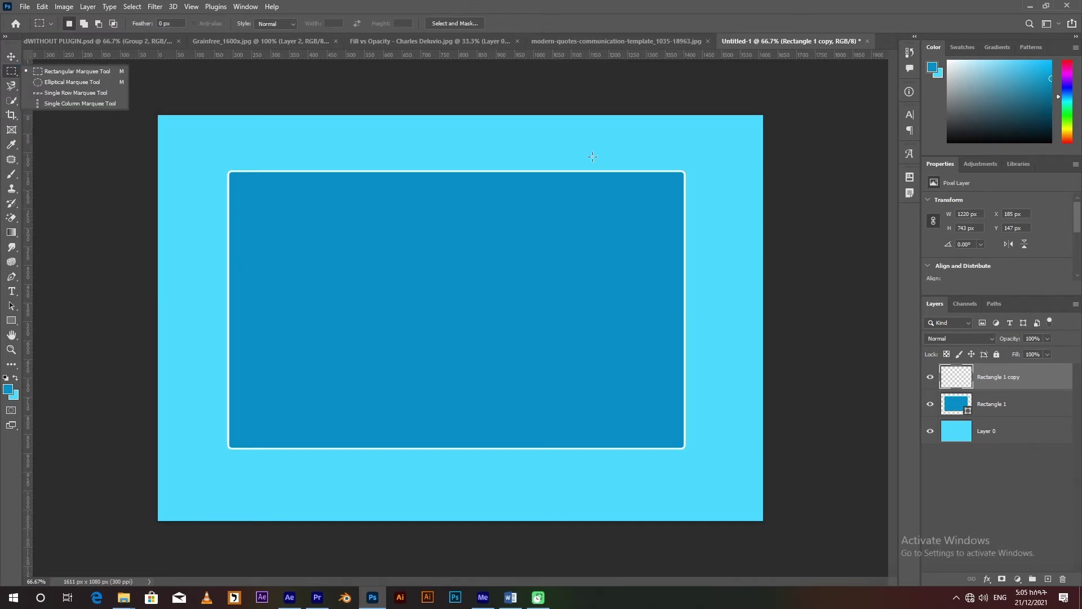
{"action": "left_click_drag", "start_coordinate": [550, 153], "coordinate": [614, 188]}
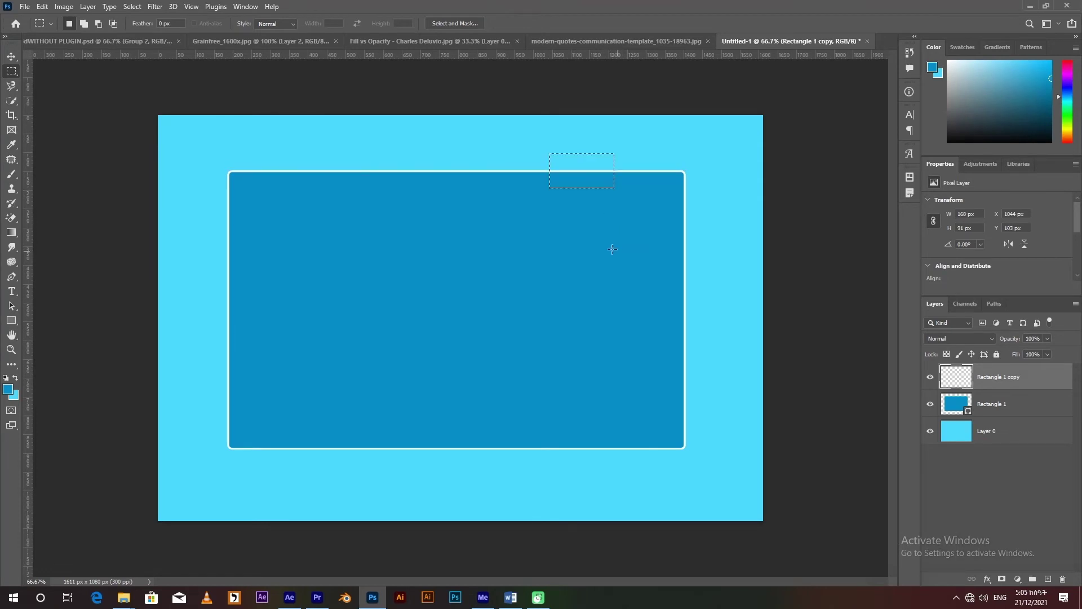
{"action": "key", "text": "Delete"}
{"action": "left_click_drag", "start_coordinate": [276, 434], "coordinate": [331, 468]}
{"action": "key", "text": "Delete"}
{"action": "left_click", "coordinate": [999, 432]}
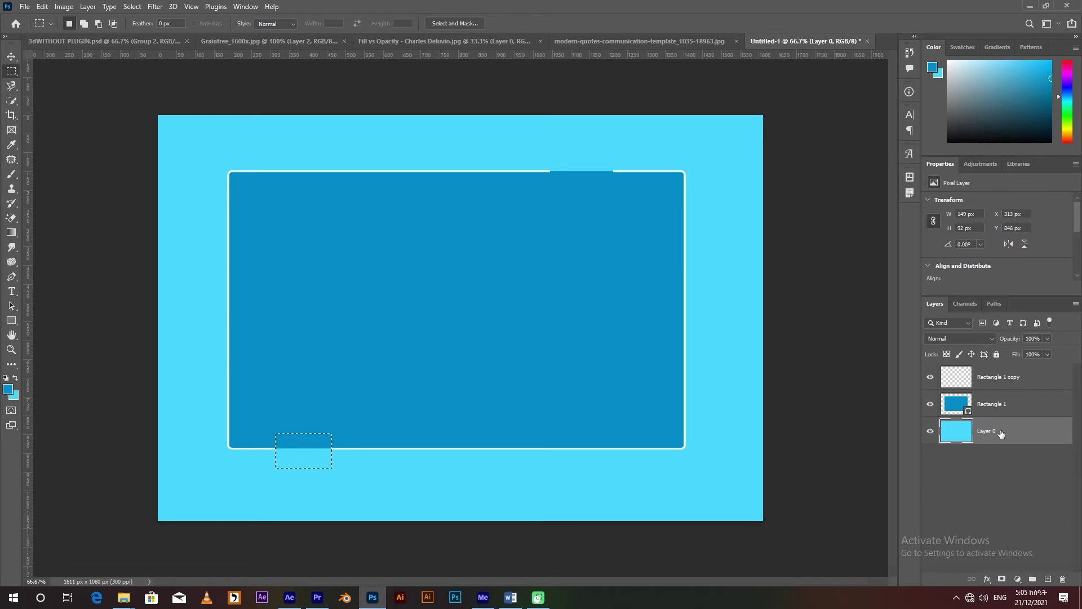
{"action": "key", "text": "ctrl+d"}
{"action": "left_click", "coordinate": [660, 39]}
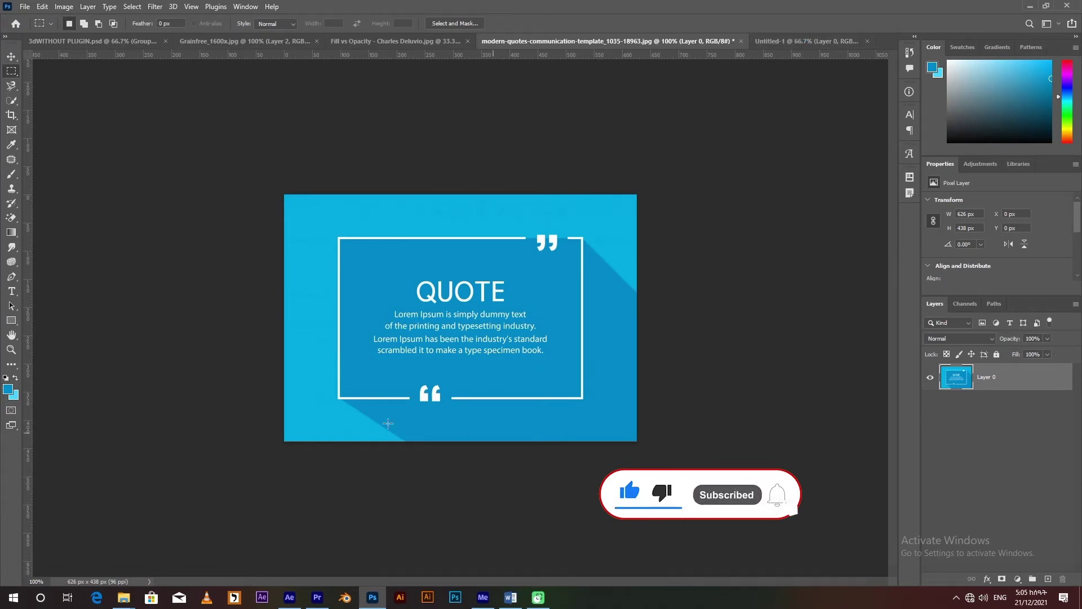
{"action": "left_click", "coordinate": [775, 41]}
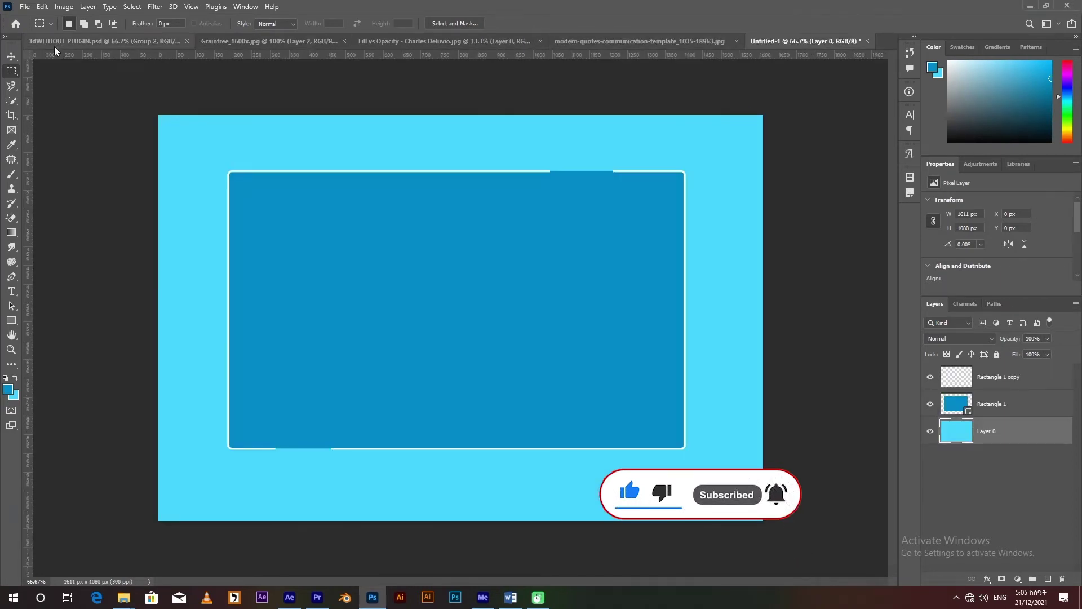
{"action": "left_click", "coordinate": [11, 57]}
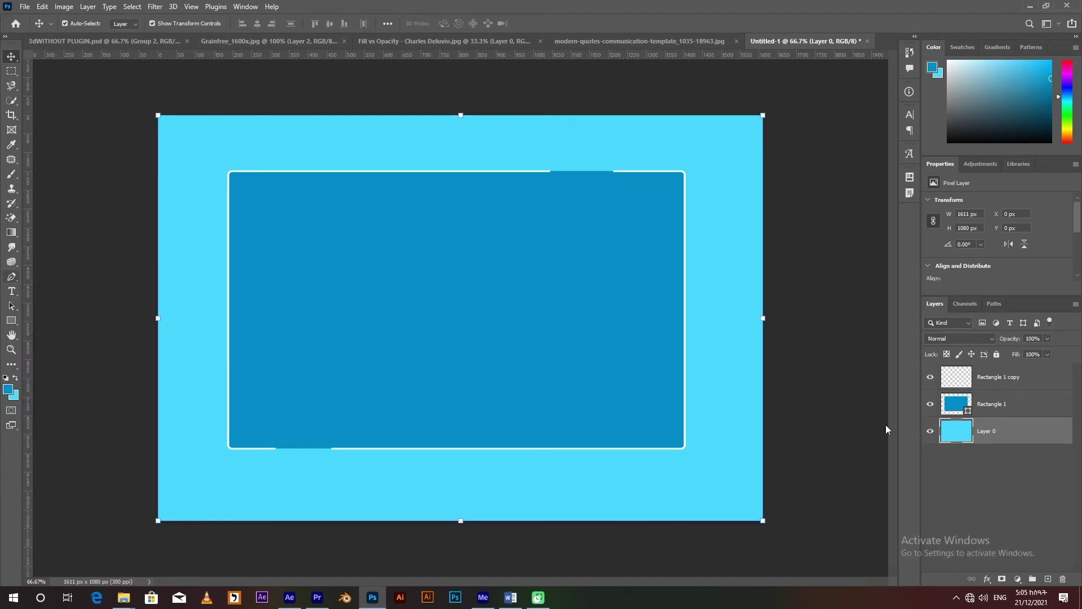
Add a new empty Layer 1 above the outline frame layer.
{"action": "left_click", "coordinate": [11, 277]}
{"action": "left_click", "coordinate": [1000, 381]}
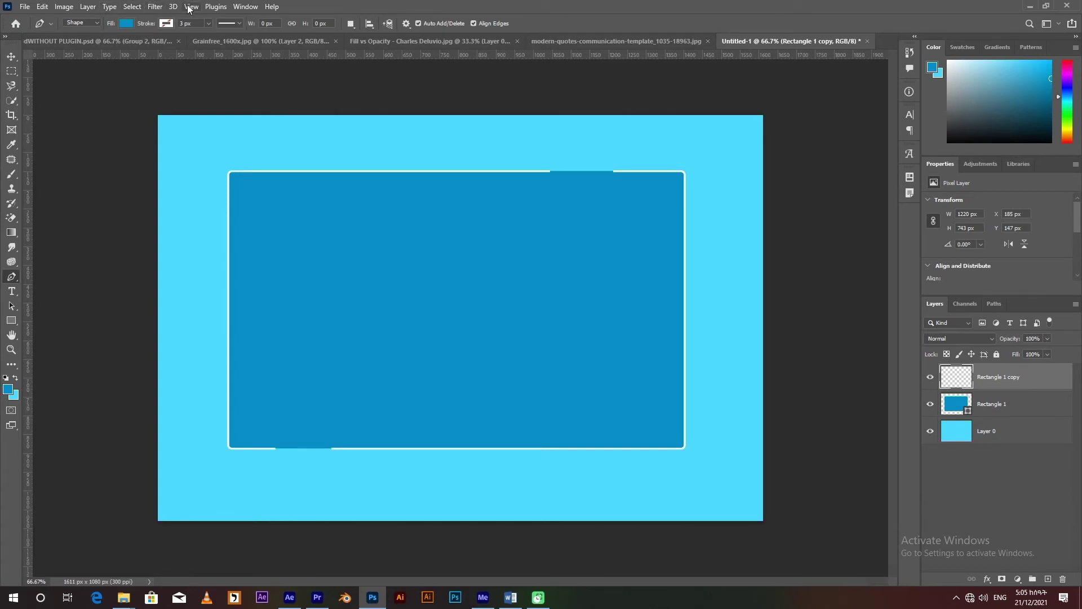
{"action": "left_click", "coordinate": [87, 7]}
{"action": "mouse_move", "coordinate": [95, 18]}
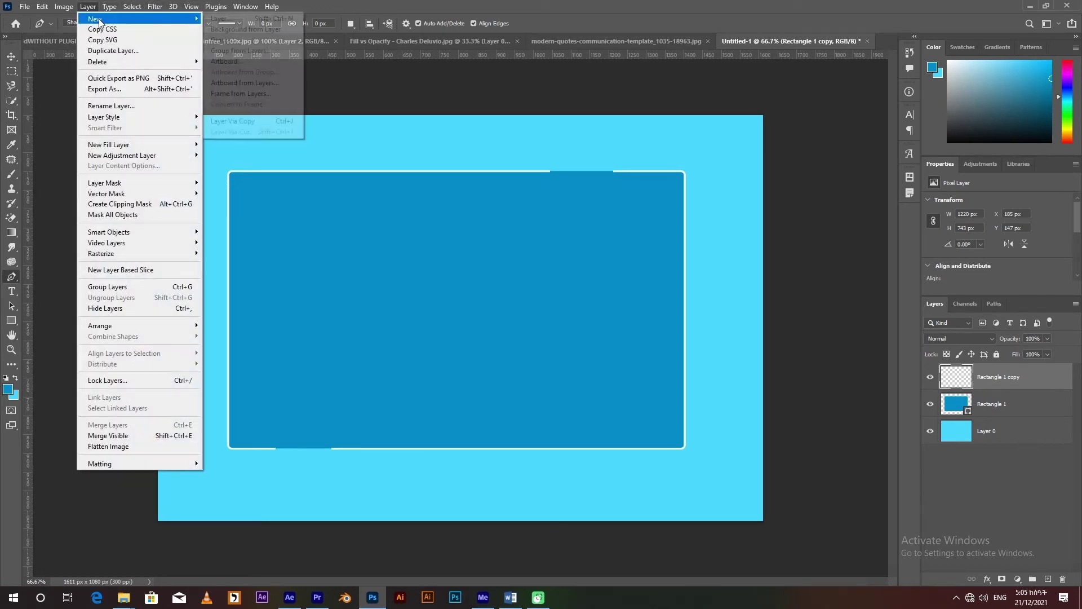
{"action": "left_click", "coordinate": [229, 21]}
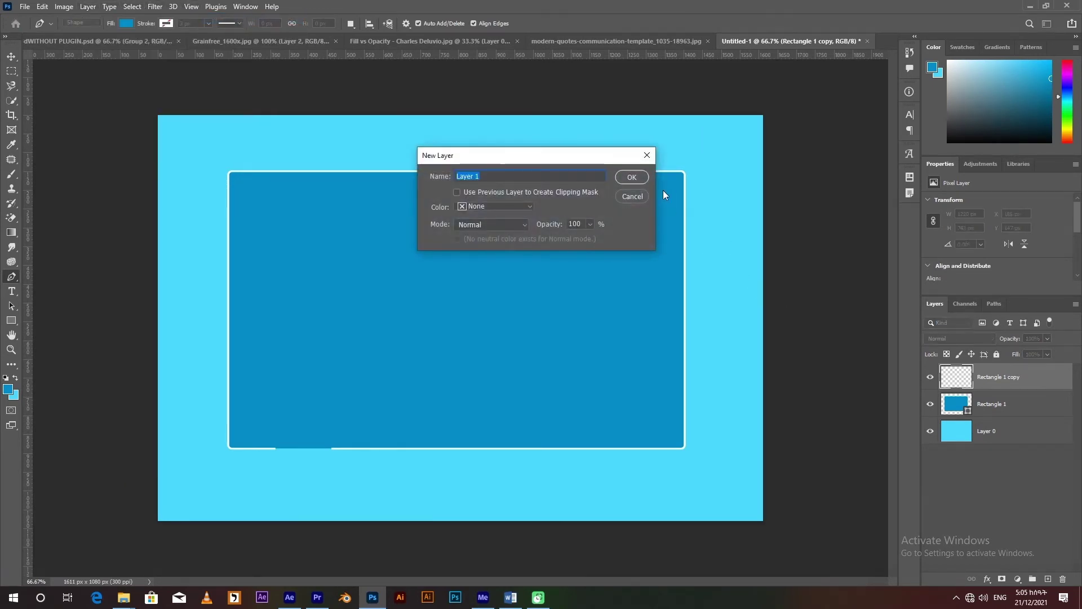
{"action": "left_click", "coordinate": [630, 176]}
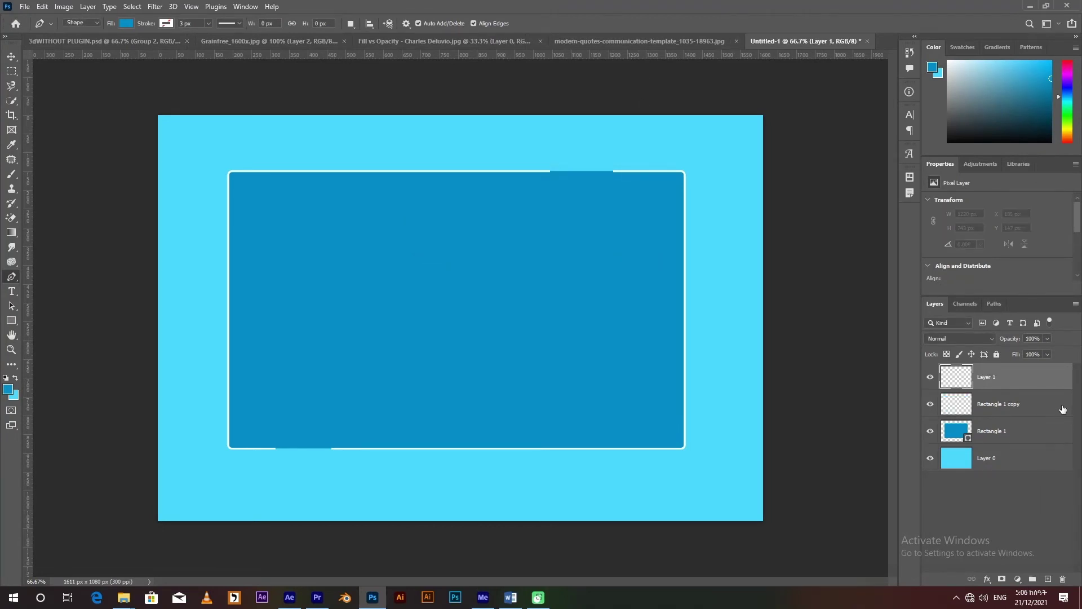
Trace a first shadow path from the box's bottom-left corner, then undo and discard it.
{"action": "left_click", "coordinate": [228, 447]}
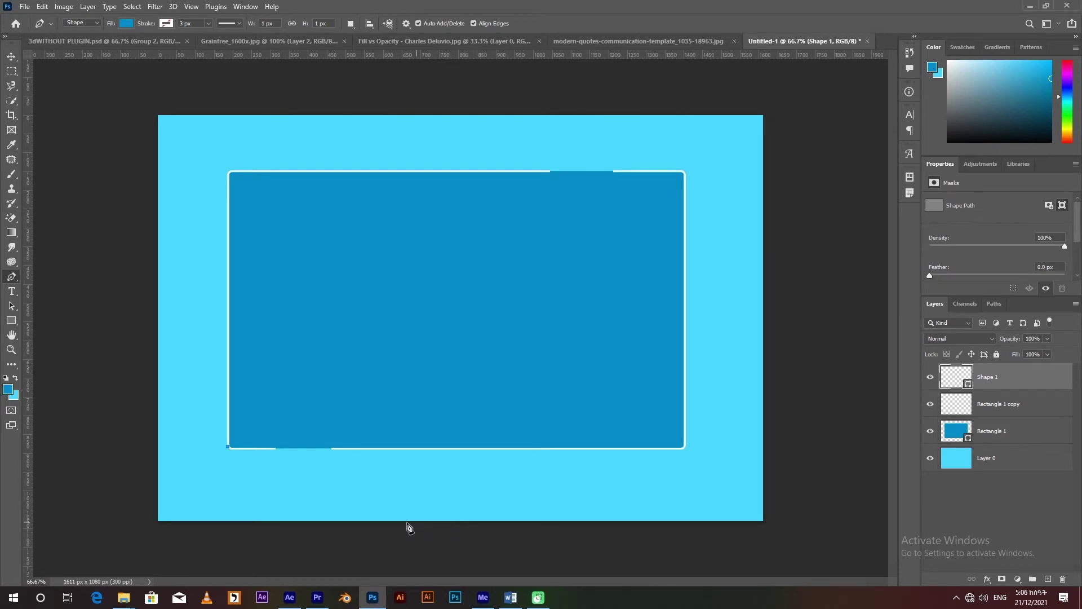
{"action": "left_click", "coordinate": [388, 522]}
{"action": "left_click", "coordinate": [767, 535]}
{"action": "left_click", "coordinate": [794, 503]}
{"action": "left_click", "coordinate": [803, 437]}
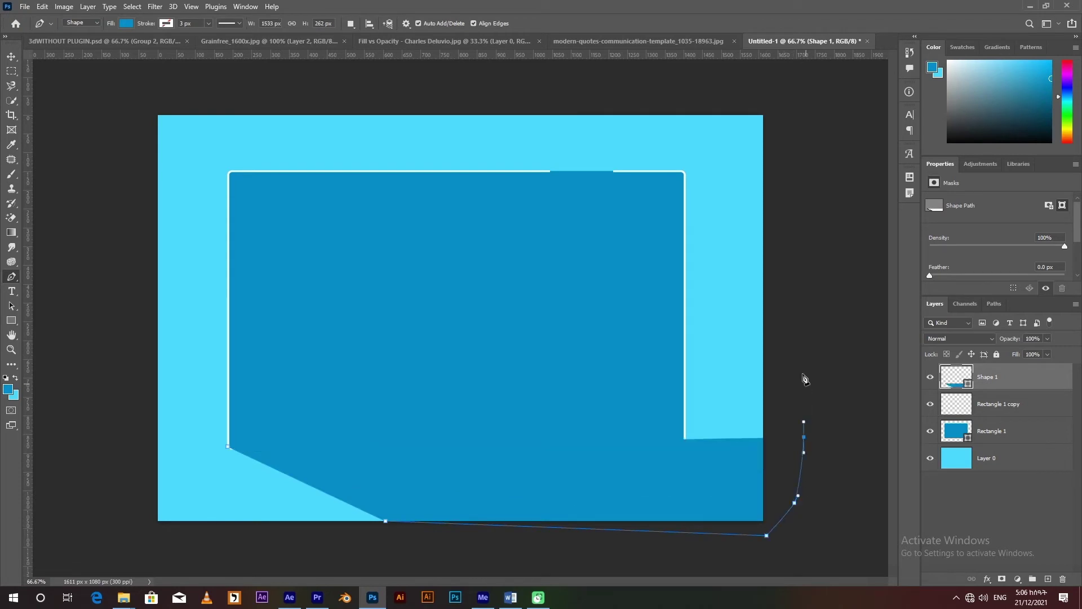
{"action": "left_click", "coordinate": [802, 368]}
{"action": "left_click_drag", "start_coordinate": [810, 280], "coordinate": [810, 264]}
{"action": "left_click_drag", "start_coordinate": [809, 218], "coordinate": [807, 204]}
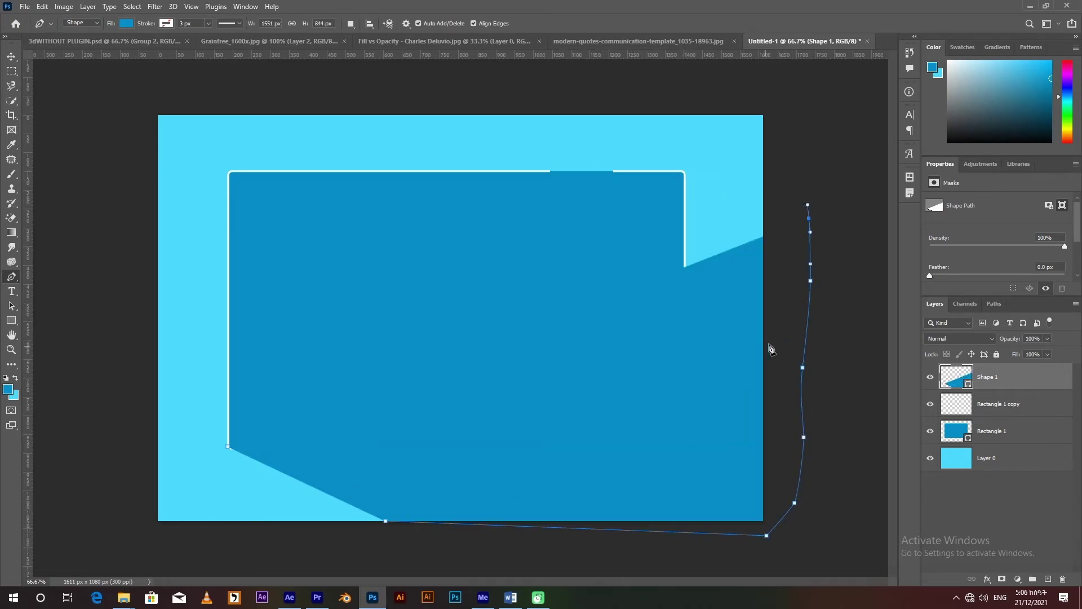
{"action": "key", "text": "ctrl+z"}
{"action": "key", "text": "Delete"}
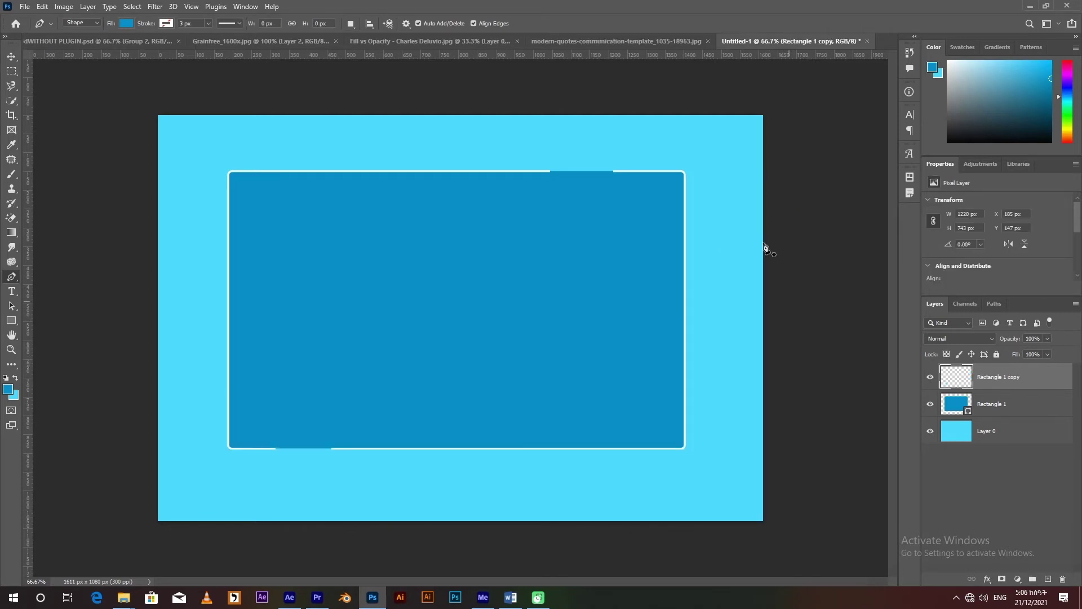
Draw the shadow shape from the box's bottom-left corner around the lower right to its top-right corner.
{"action": "left_click", "coordinate": [227, 446]}
{"action": "left_click", "coordinate": [389, 530]}
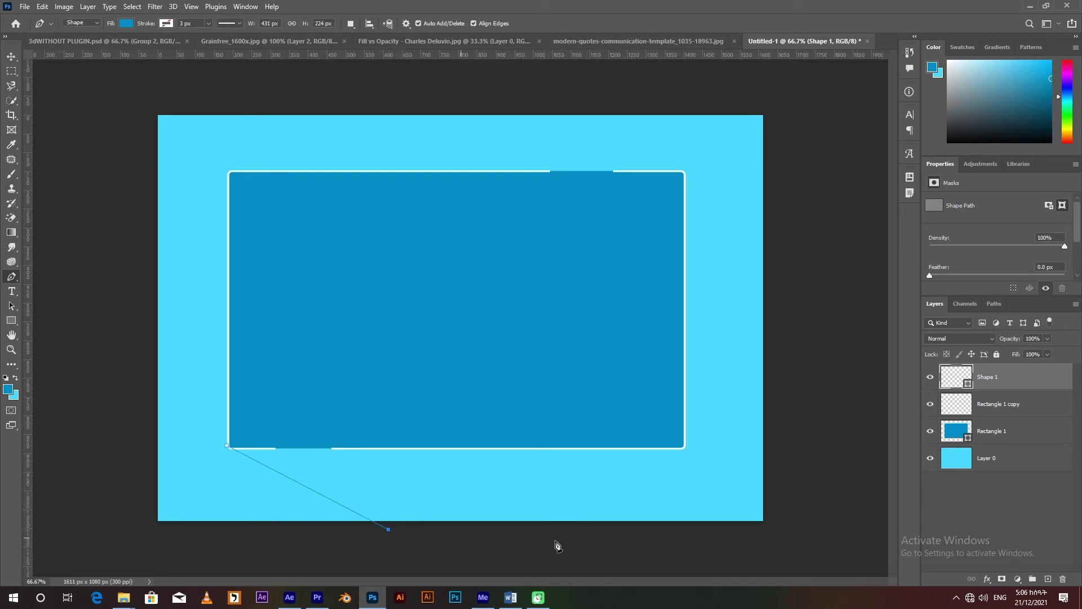
{"action": "left_click_drag", "start_coordinate": [611, 546], "coordinate": [637, 544]}
{"action": "left_click_drag", "start_coordinate": [768, 540], "coordinate": [778, 537]}
{"action": "left_click", "coordinate": [819, 488]}
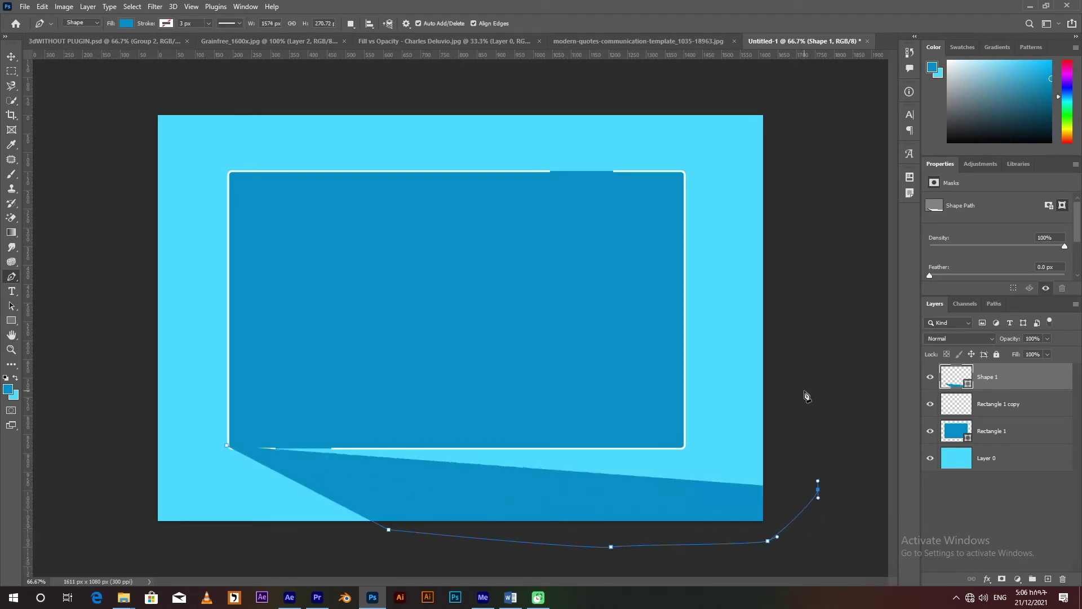
{"action": "left_click", "coordinate": [813, 354]}
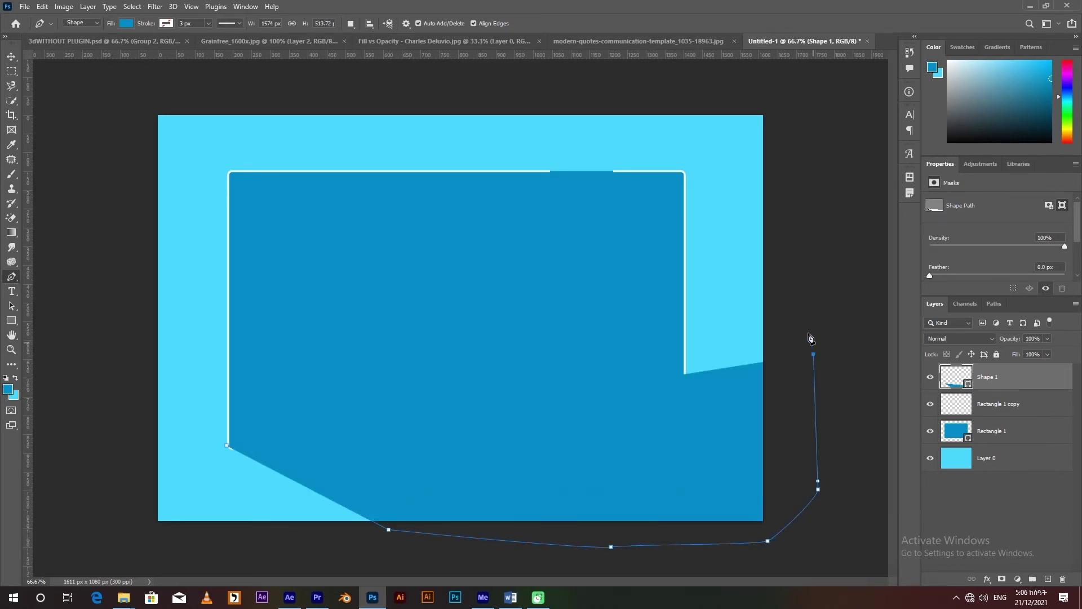
{"action": "left_click", "coordinate": [684, 172]}
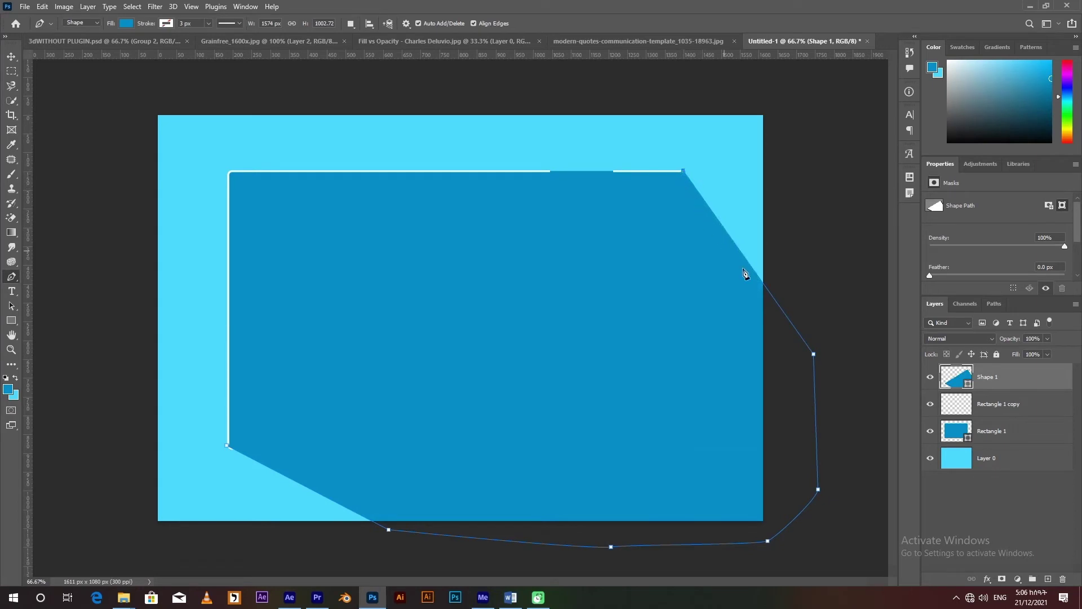
{"action": "left_click", "coordinate": [11, 57]}
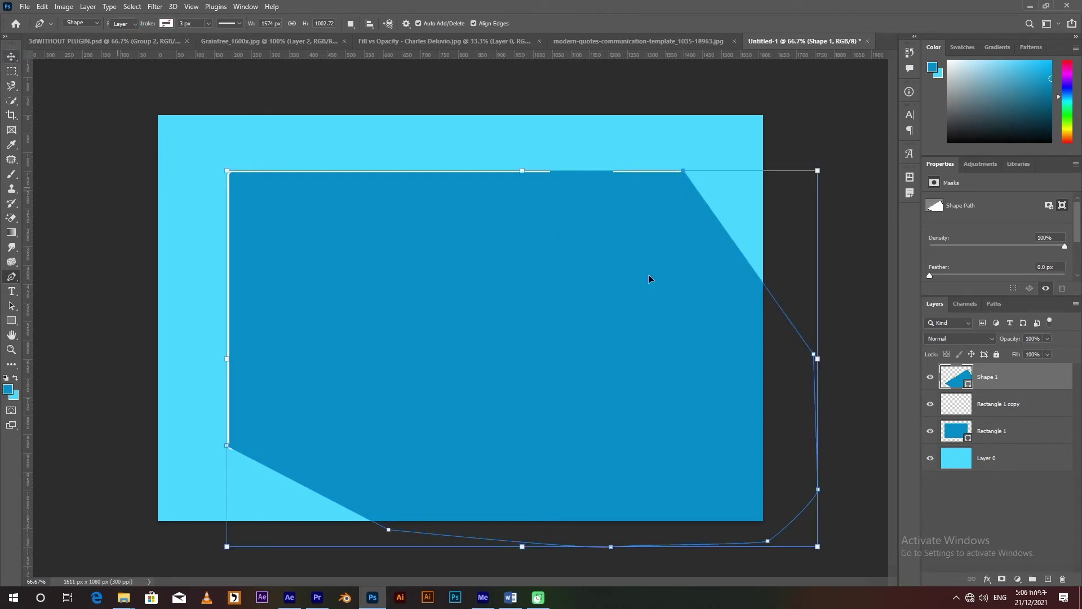
{"action": "scroll", "coordinate": [989, 226], "scroll_direction": "down", "scroll_amount": 3}
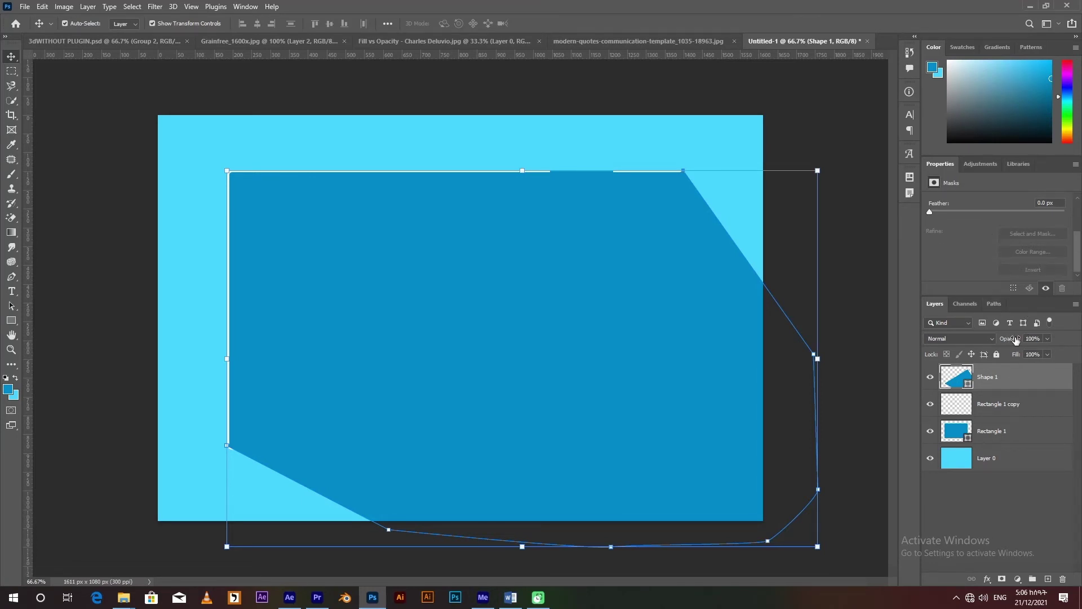
Set Shape 1 to 37% opacity and move it below Rectangle 1, above Layer 0.
{"action": "left_click_drag", "start_coordinate": [1012, 340], "coordinate": [949, 353]}
{"action": "left_click_drag", "start_coordinate": [949, 352], "coordinate": [970, 354]}
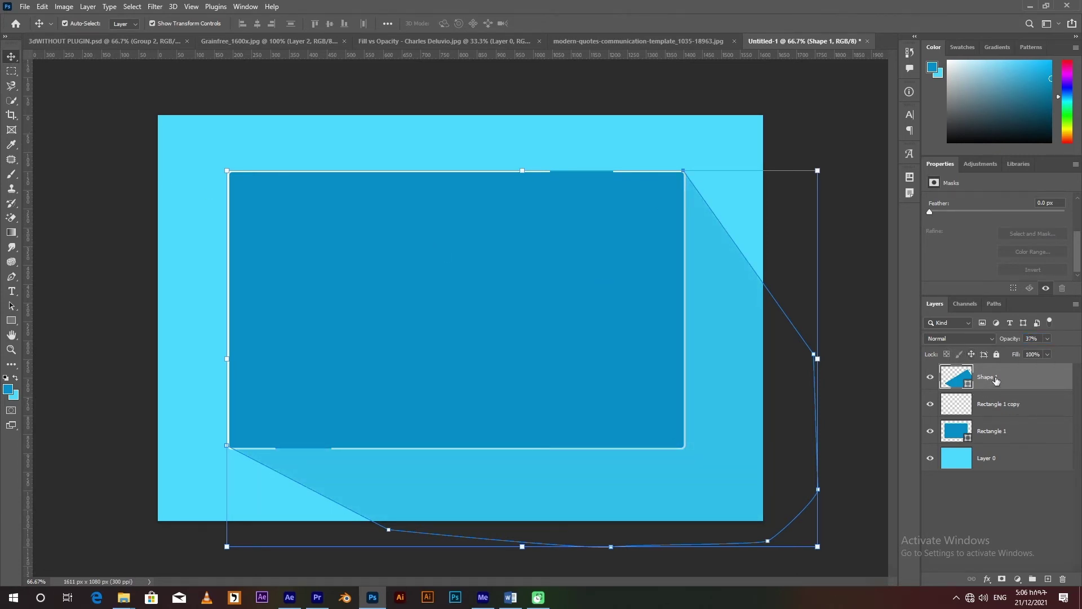
{"action": "left_click_drag", "start_coordinate": [996, 381], "coordinate": [1011, 439]}
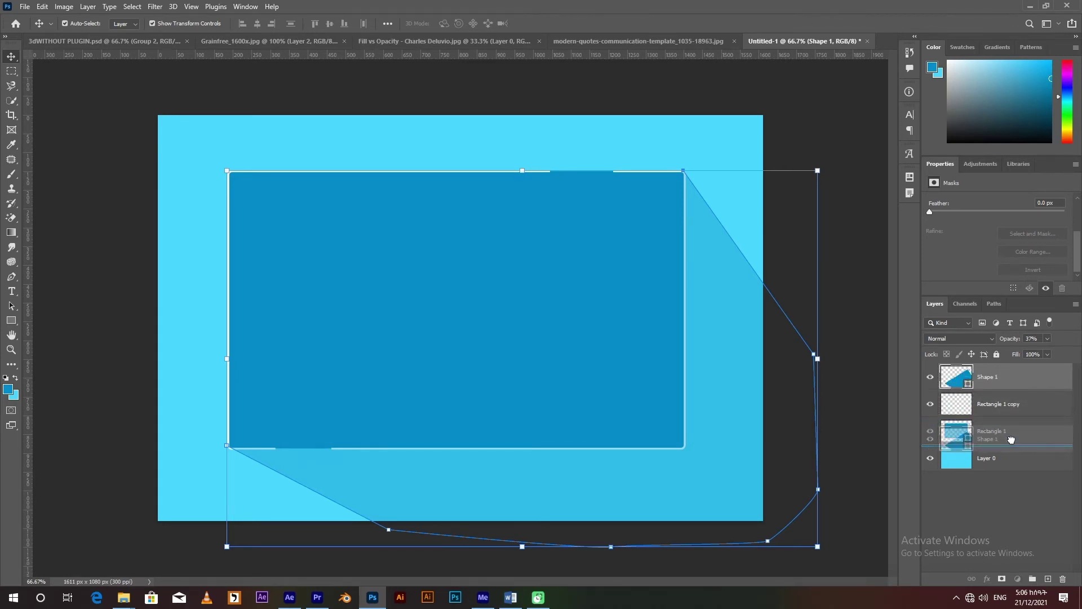
{"action": "left_click_drag", "start_coordinate": [1011, 439], "coordinate": [1013, 443]}
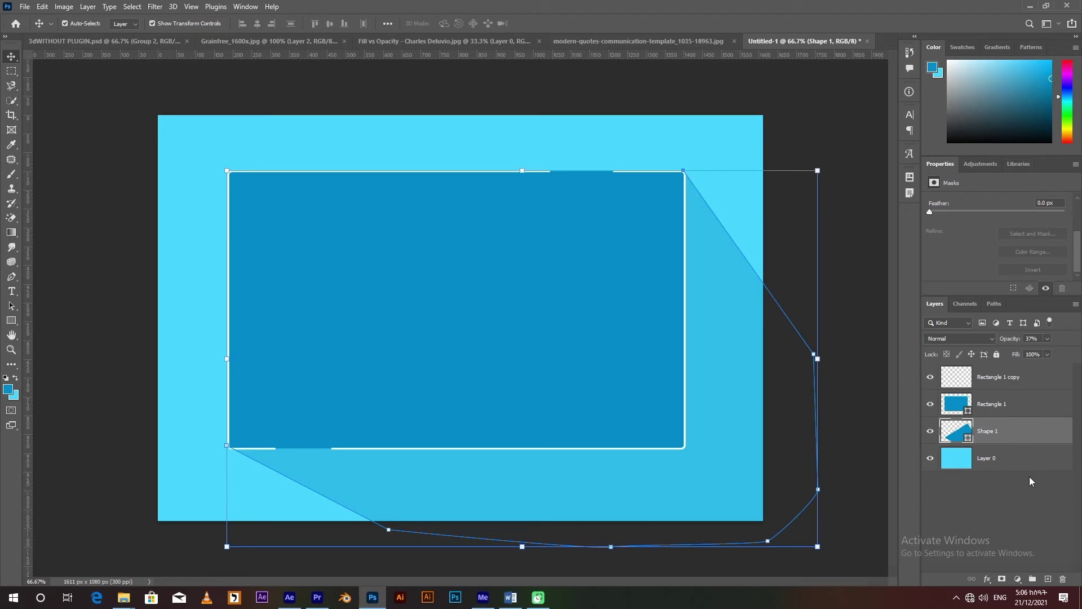
Raise Shape 1's opacity to 59% and compare it against the modern-quotes template.
{"action": "left_click", "coordinate": [1018, 501]}
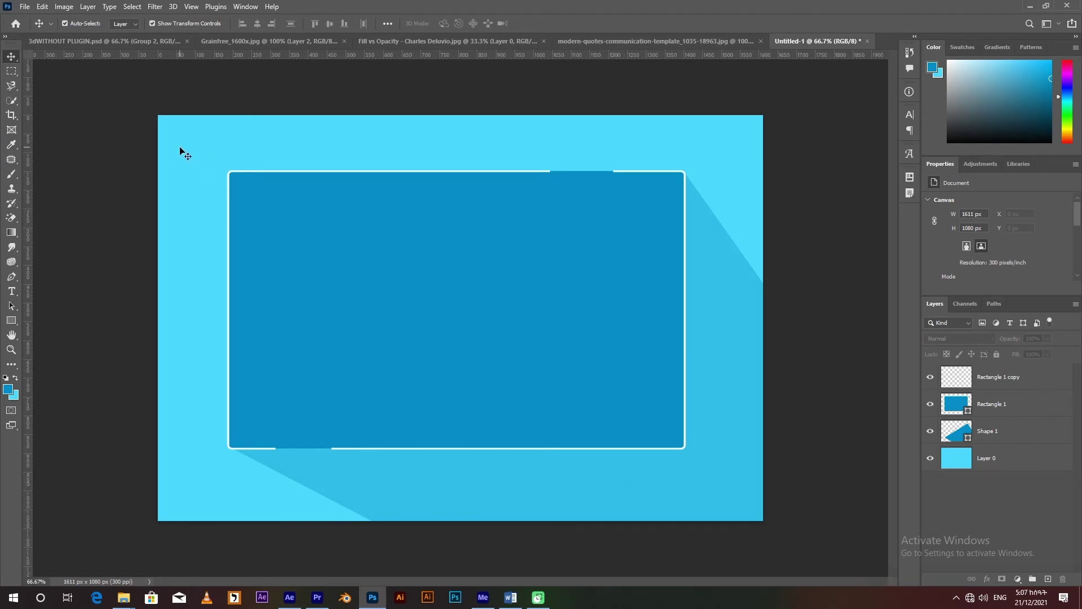
{"action": "left_click", "coordinate": [1007, 432]}
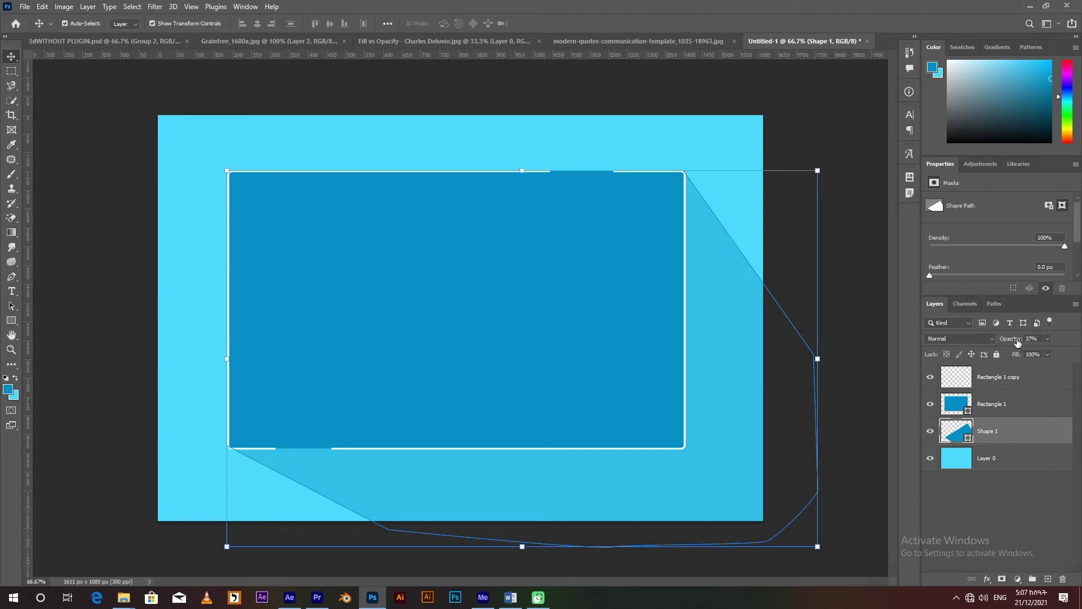
{"action": "left_click_drag", "start_coordinate": [1018, 343], "coordinate": [1030, 342]}
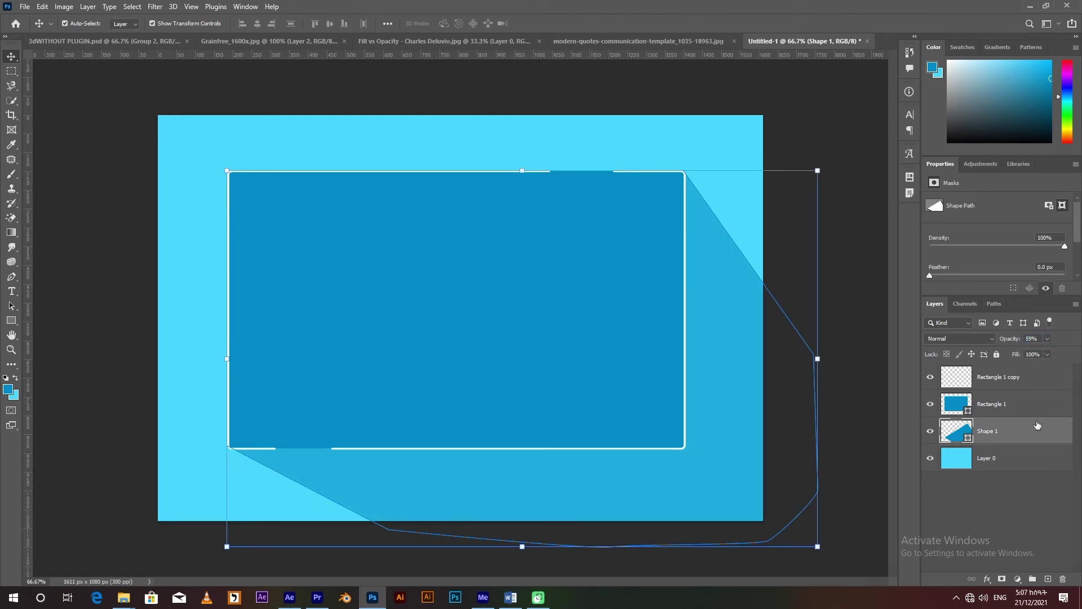
{"action": "left_click", "coordinate": [1018, 496]}
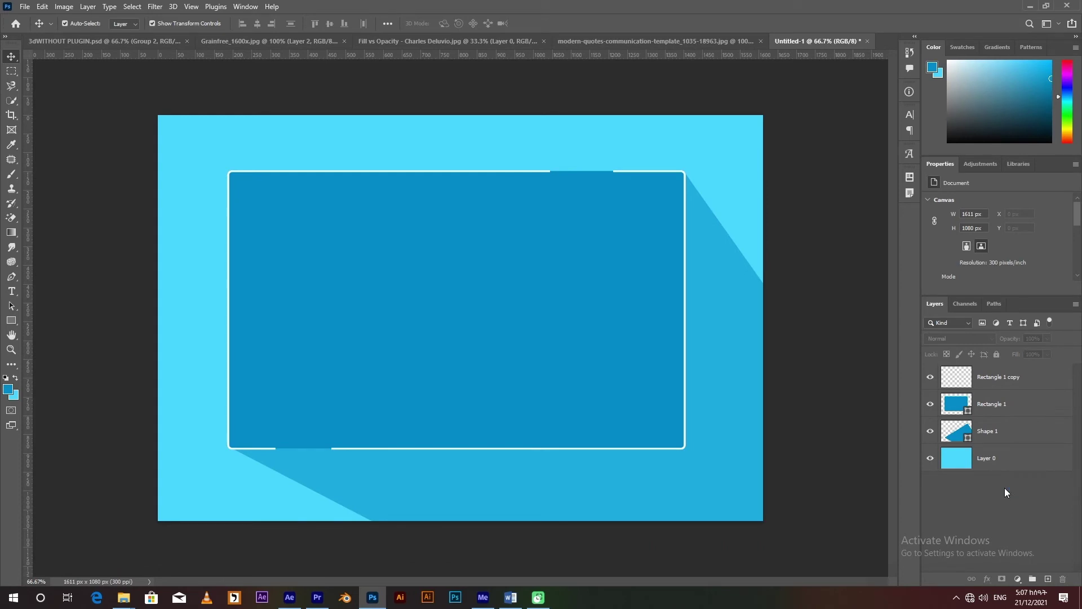
{"action": "left_click", "coordinate": [600, 41]}
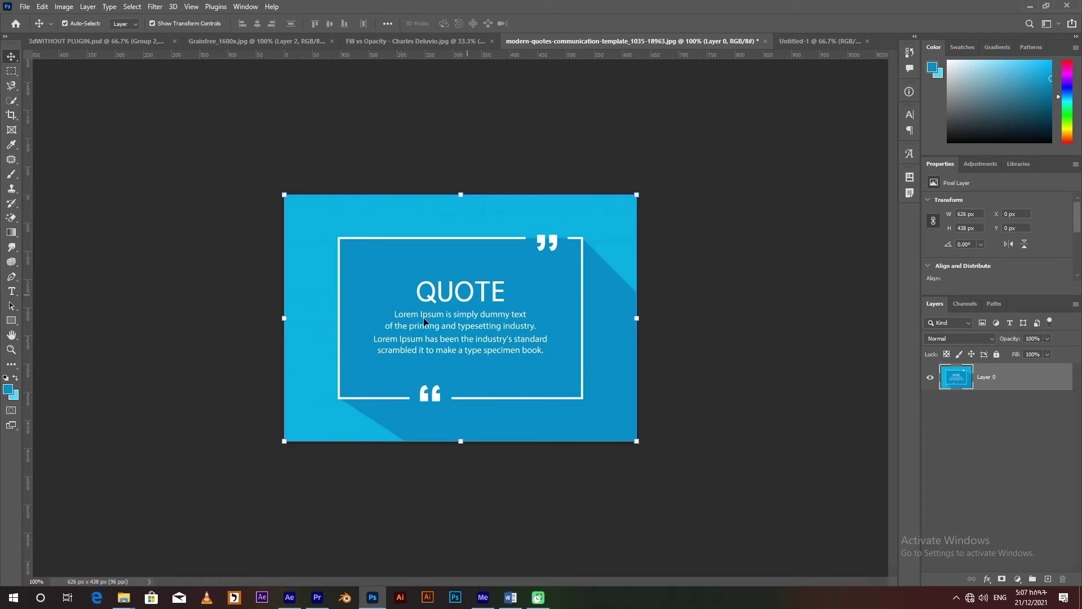
{"action": "left_click", "coordinate": [807, 40]}
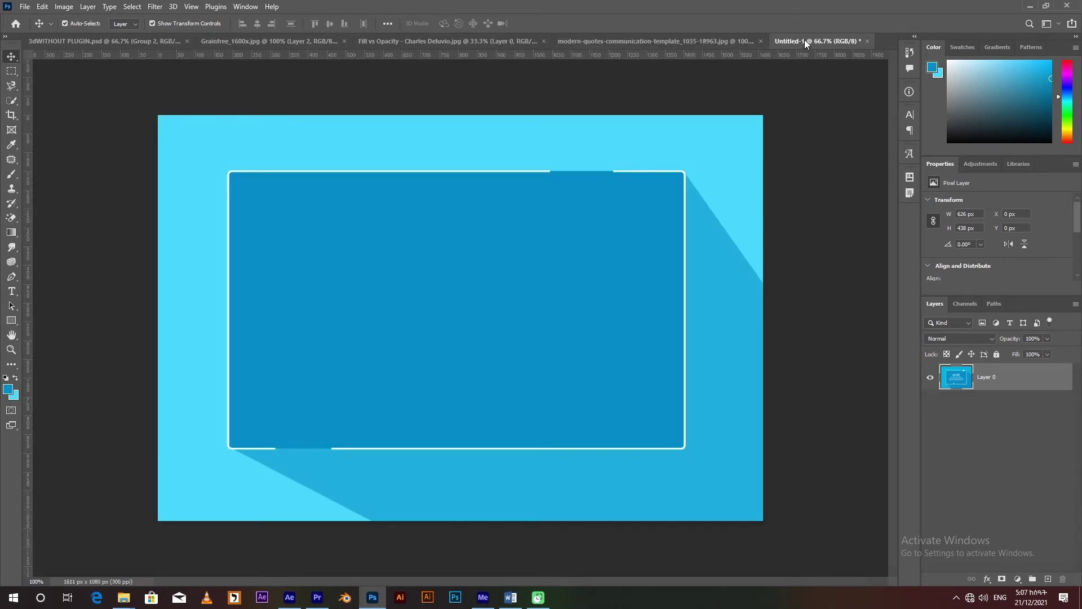
{"action": "left_click", "coordinate": [510, 599]}
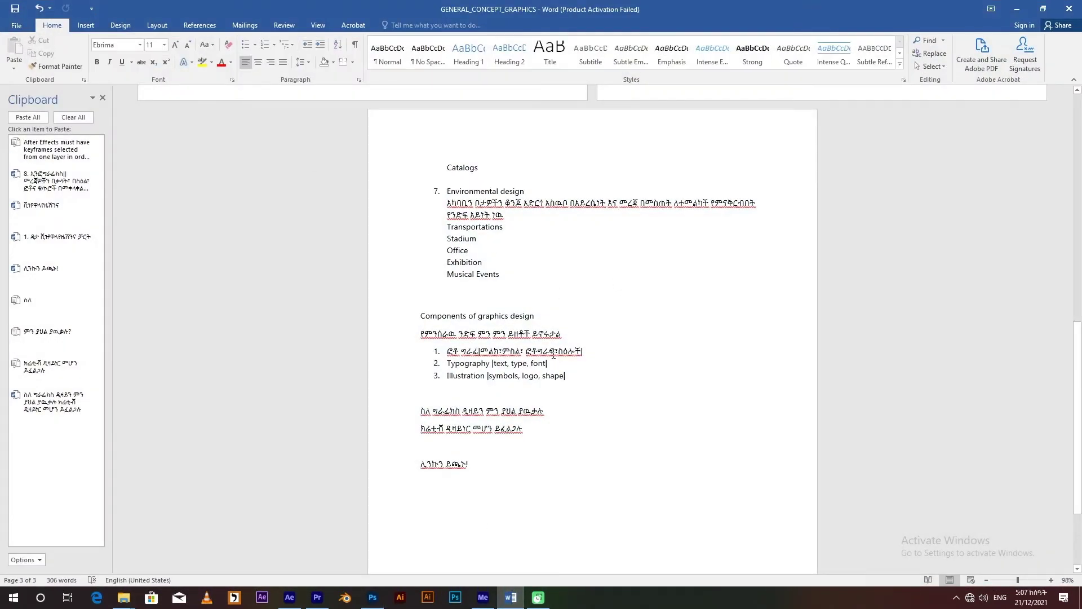
Copy the 'Motion design' heading and its Amharic paragraph from the Word document, then return to Photoshop.
{"action": "scroll", "coordinate": [554, 354], "scroll_direction": "up", "scroll_amount": 5}
{"action": "scroll", "coordinate": [551, 322], "scroll_direction": "up", "scroll_amount": 6}
{"action": "scroll", "coordinate": [564, 236], "scroll_direction": "up", "scroll_amount": 5}
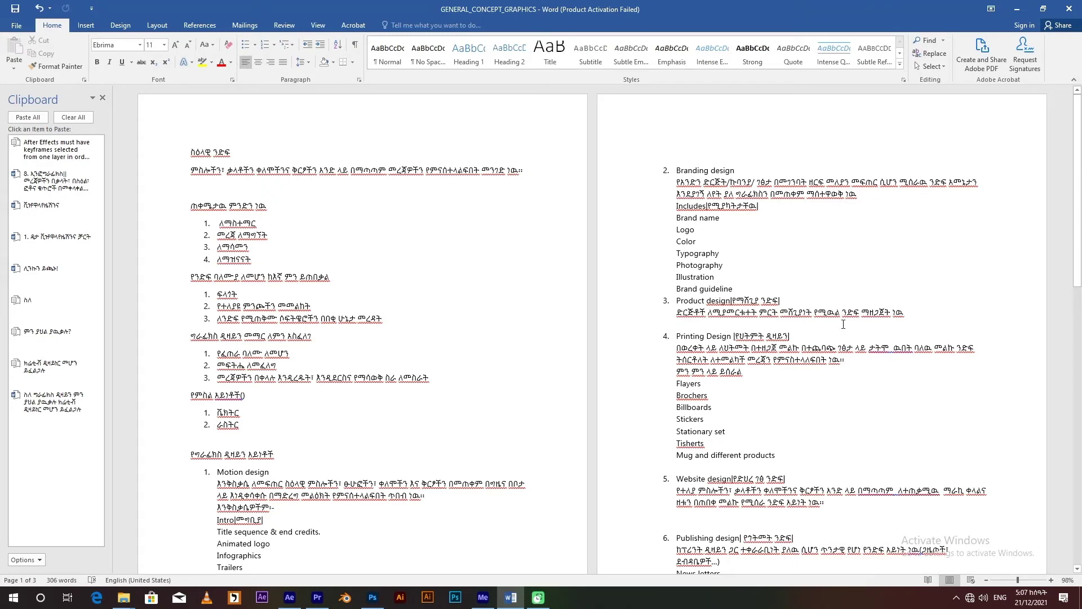
{"action": "scroll", "coordinate": [806, 430], "scroll_direction": "down", "scroll_amount": 2}
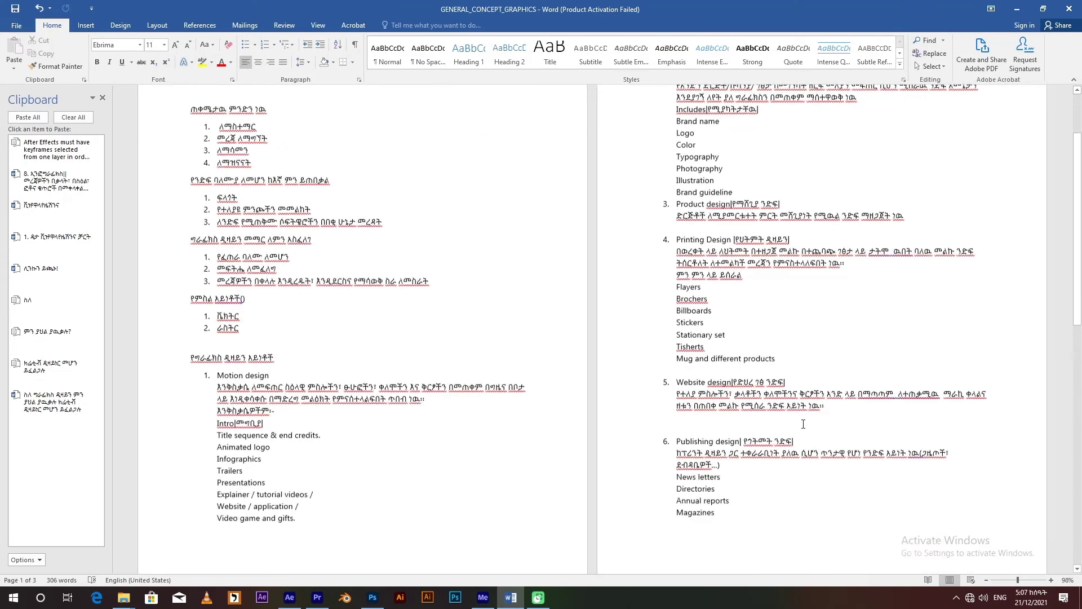
{"action": "scroll", "coordinate": [803, 424], "scroll_direction": "down", "scroll_amount": 1}
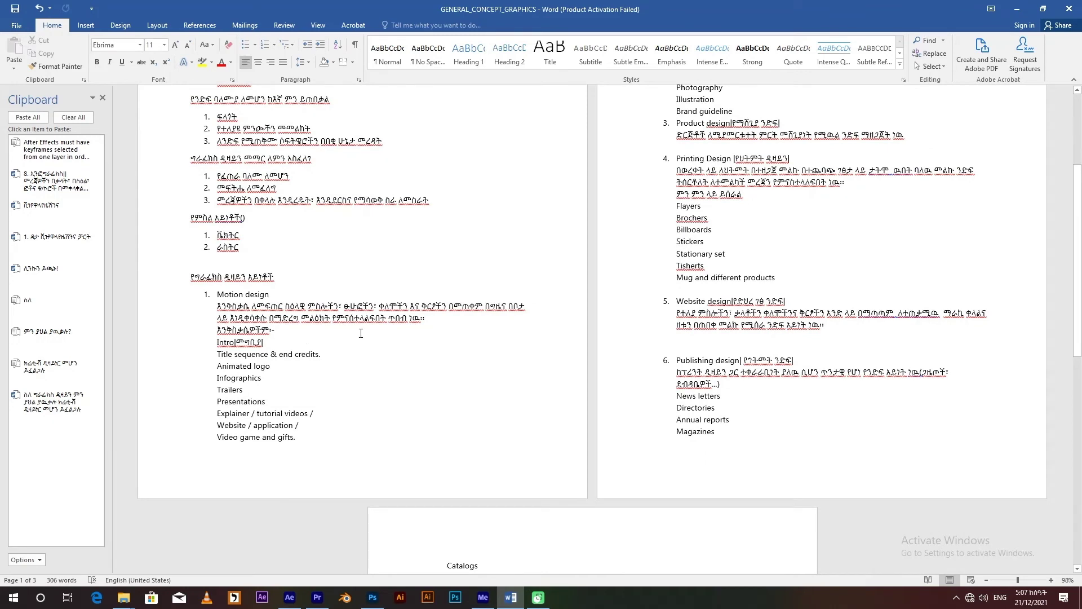
{"action": "left_click_drag", "start_coordinate": [216, 294], "coordinate": [412, 318]}
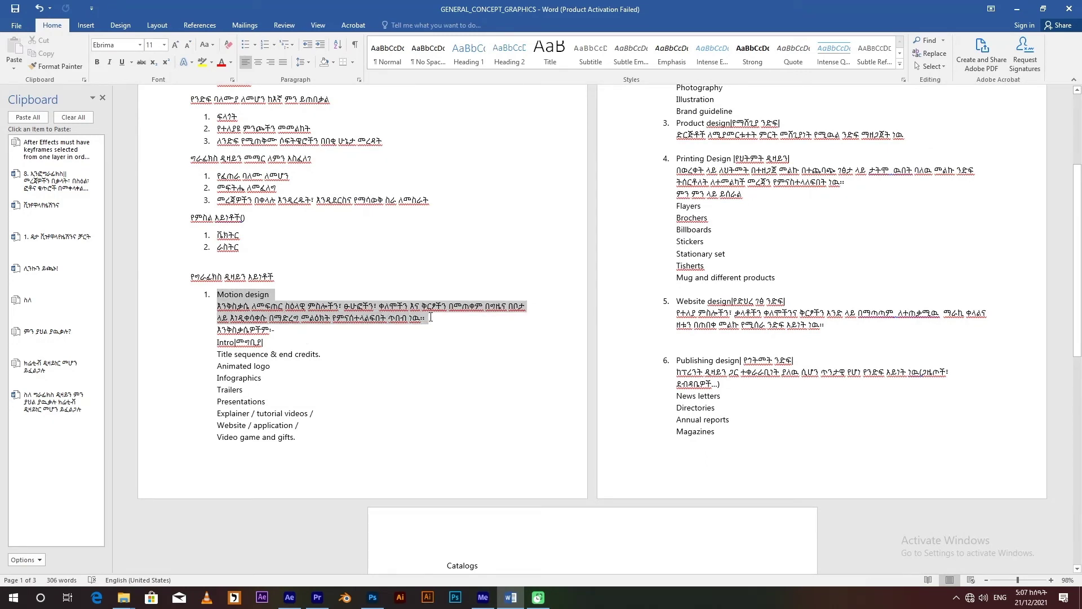
{"action": "right_click", "coordinate": [374, 309]}
{"action": "left_click", "coordinate": [390, 330]}
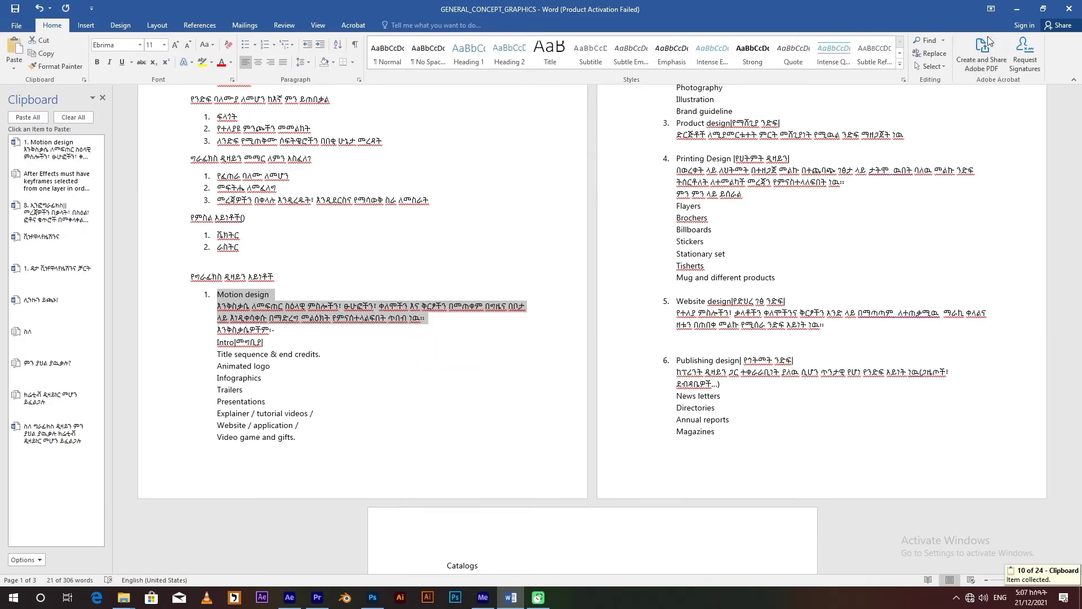
{"action": "left_click", "coordinate": [1017, 9]}
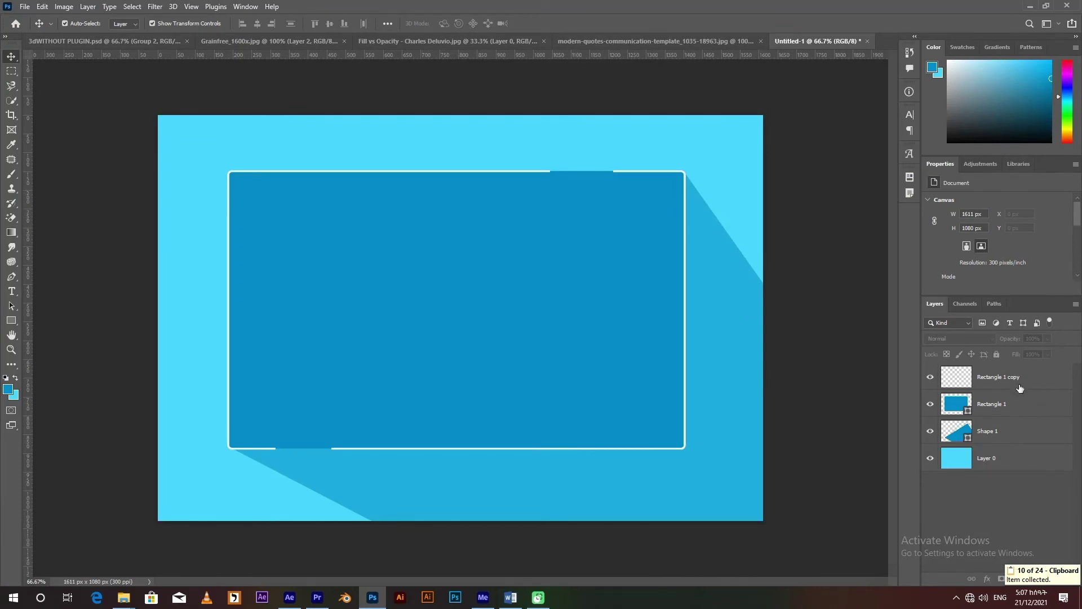
Create a horizontal text layer inside the box containing the pasted Motion design and Amharic text.
{"action": "left_click", "coordinate": [1009, 378]}
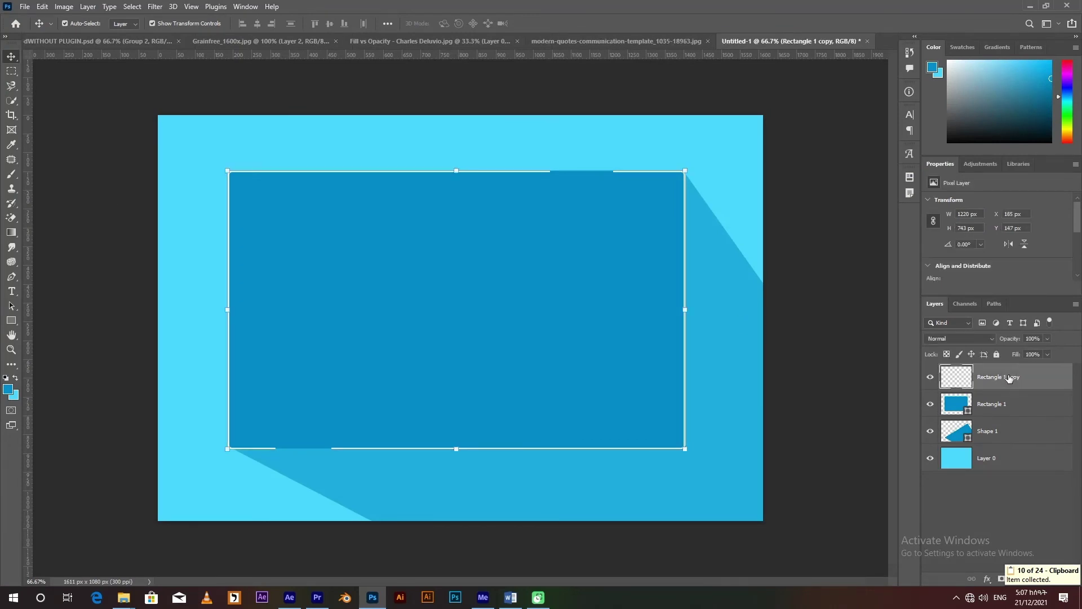
{"action": "left_click", "coordinate": [12, 292]}
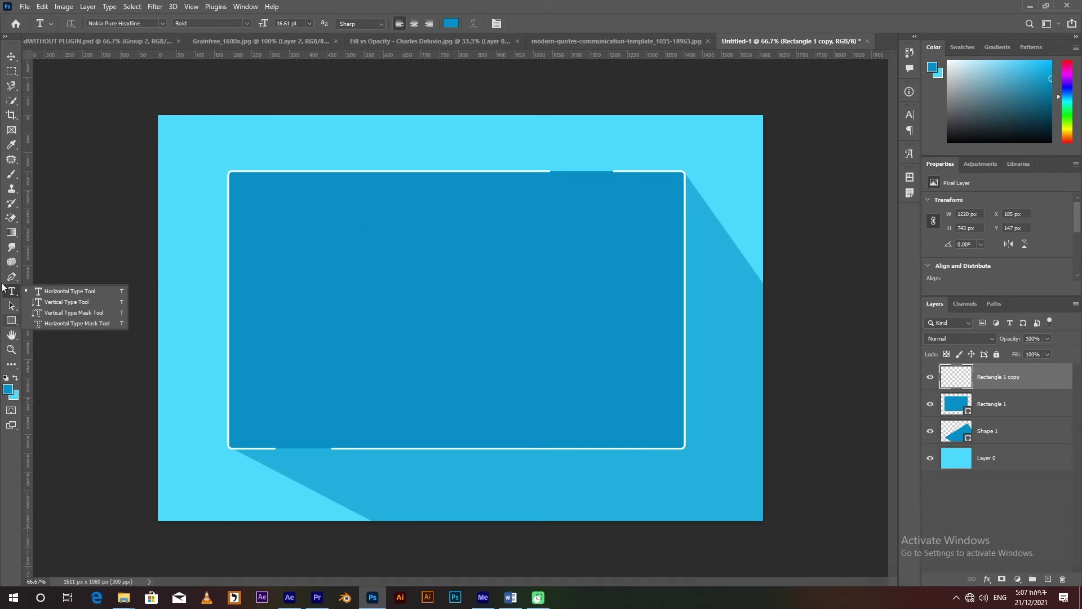
{"action": "left_click", "coordinate": [39, 292]}
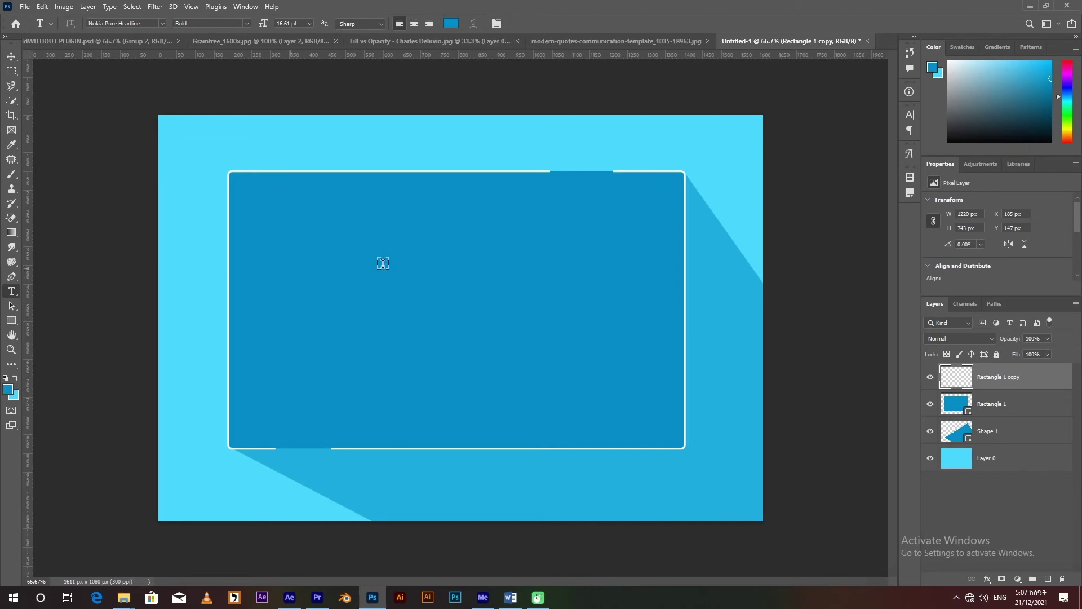
{"action": "left_click", "coordinate": [339, 259]}
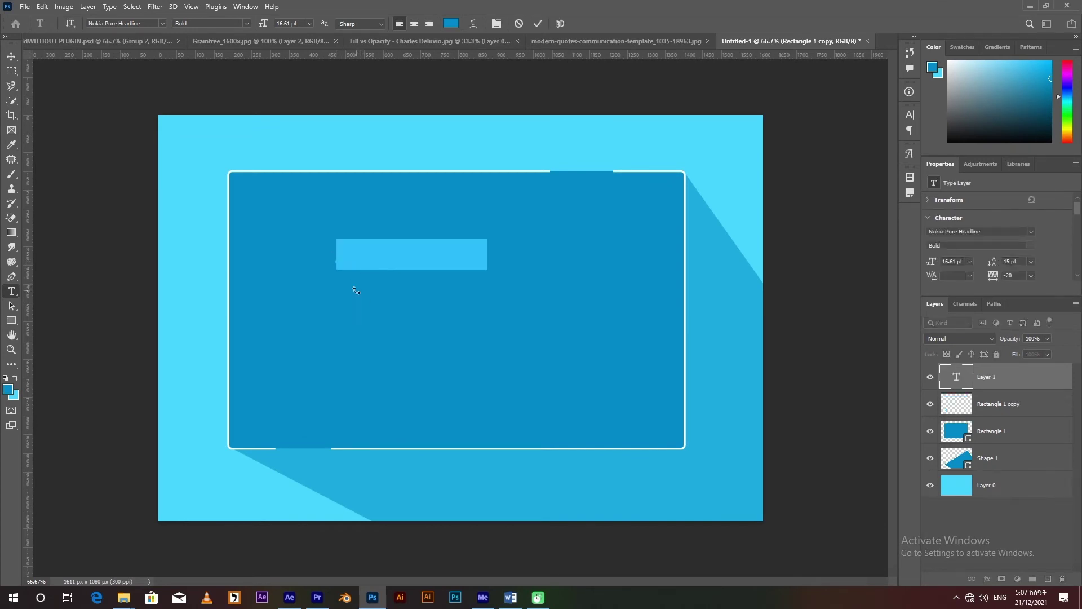
{"action": "type", "text": "ሎቾን፡ ፀ"}
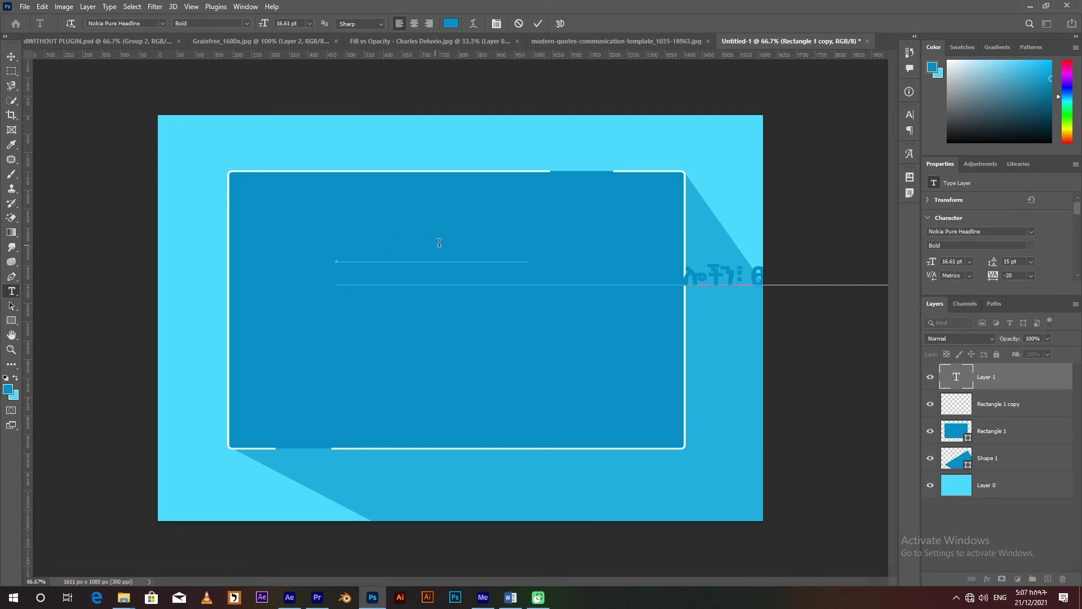
Colour all of the new text white (#ffffff).
{"action": "key", "text": "ctrl"}
{"action": "key", "text": "ctrl+a"}
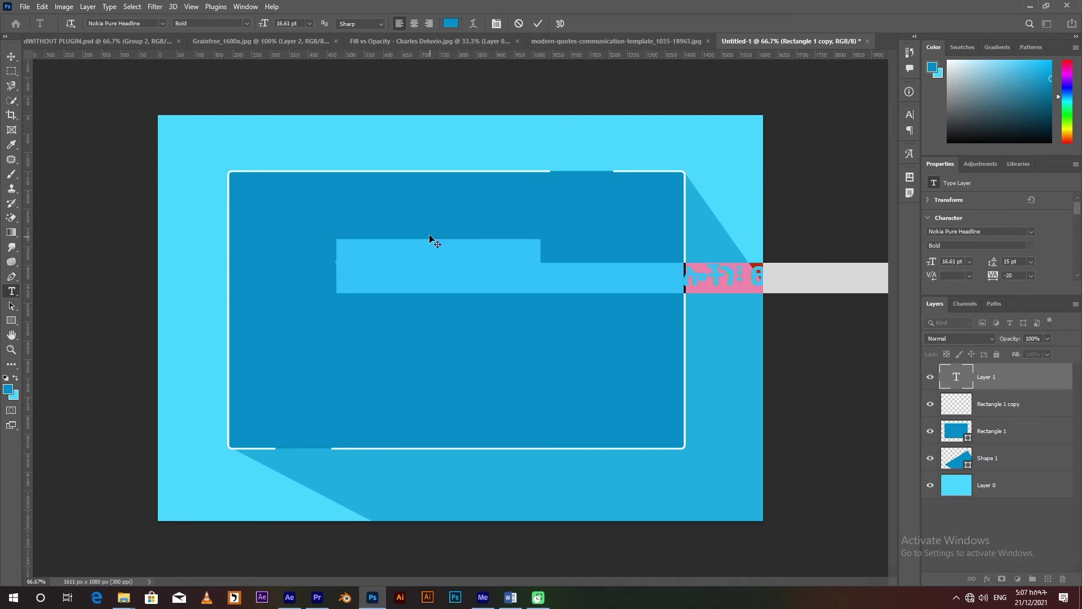
{"action": "left_click", "coordinate": [451, 23]}
{"action": "left_click", "coordinate": [784, 184]}
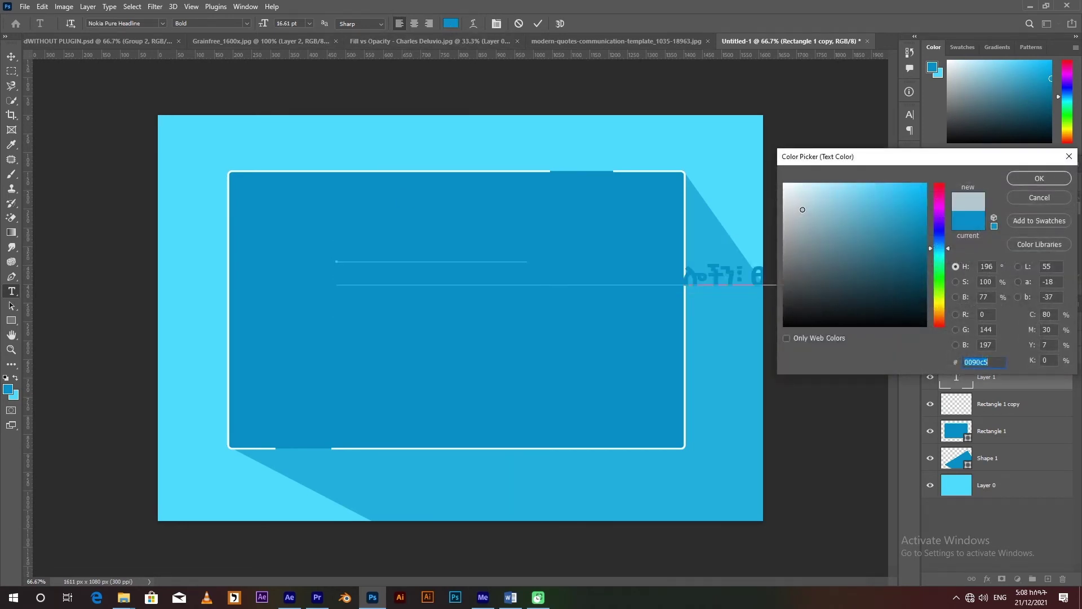
{"action": "left_click", "coordinate": [1032, 180]}
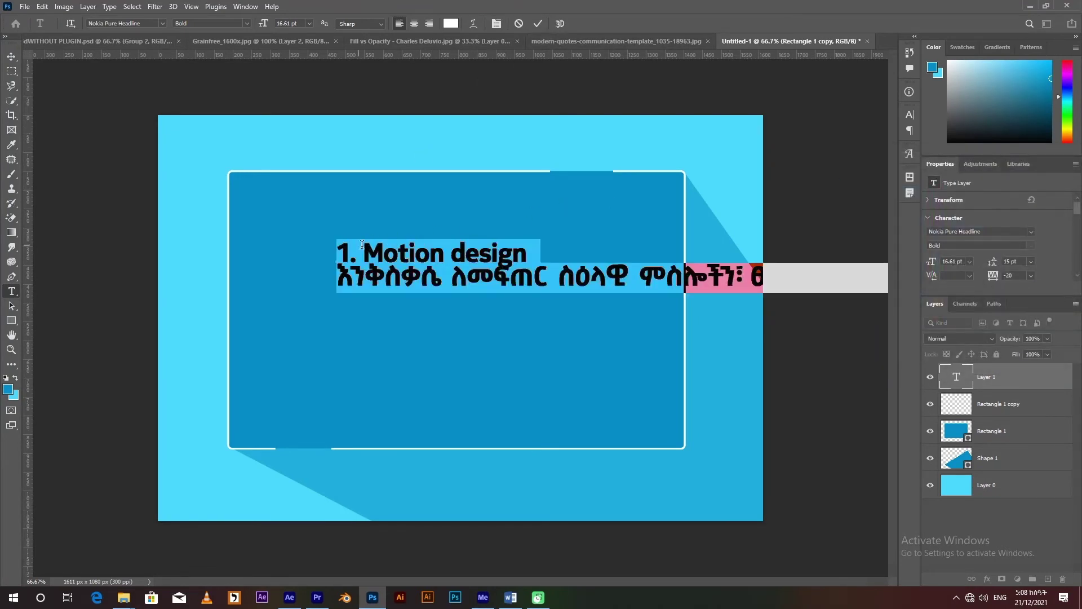
Delete the '1. ' numbering and set the whole text to 8 pt.
{"action": "left_click_drag", "start_coordinate": [364, 254], "coordinate": [312, 245]}
{"action": "key", "text": "BackSpace"}
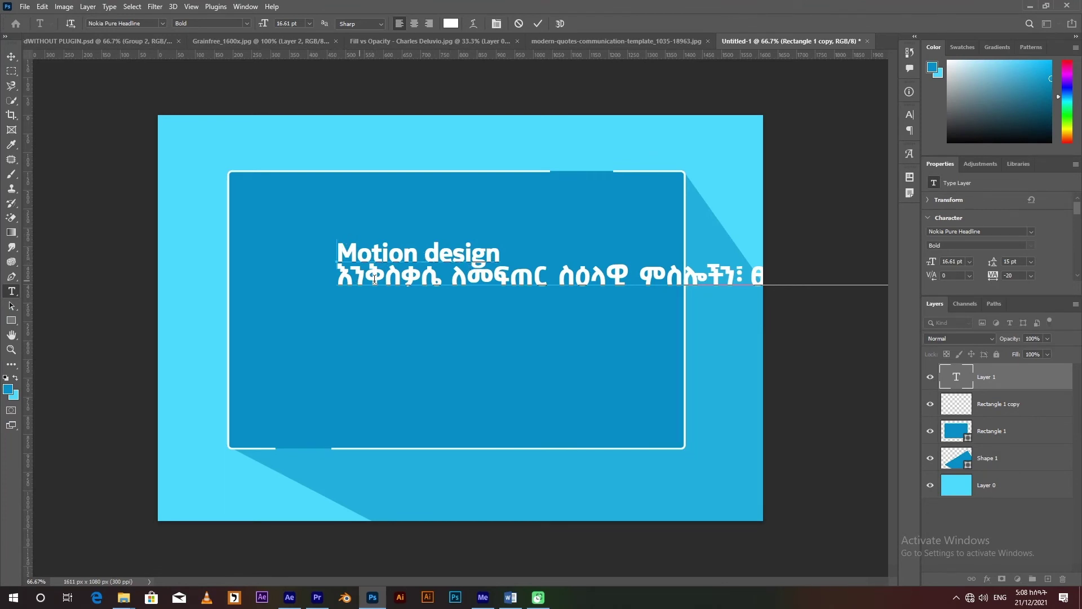
{"action": "key", "text": "ctrl+a"}
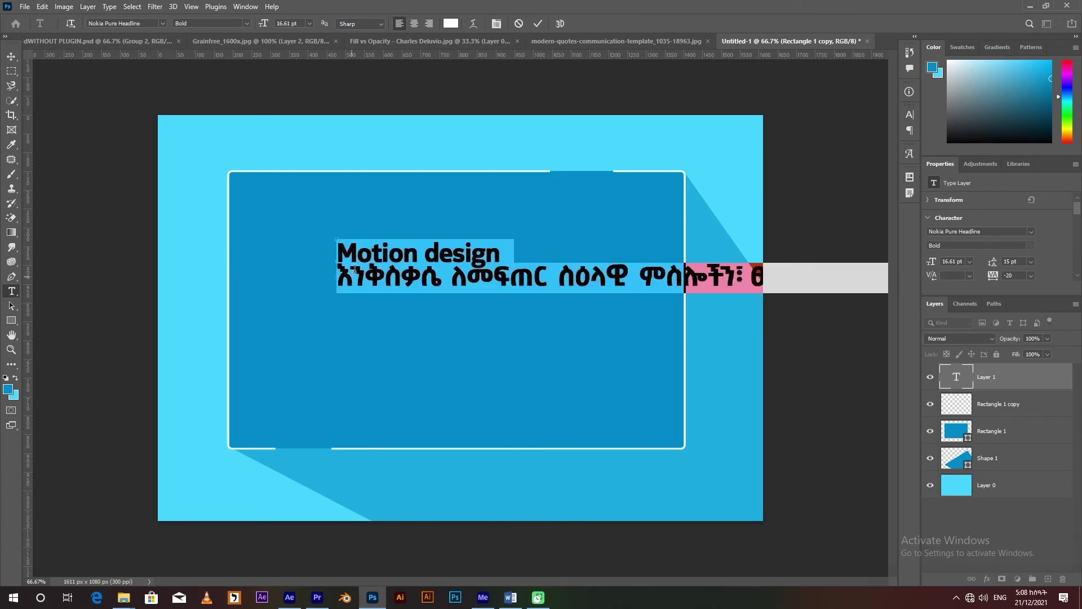
{"action": "left_click", "coordinate": [291, 24]}
{"action": "type", "text": "8"}
{"action": "key", "text": "Return"}
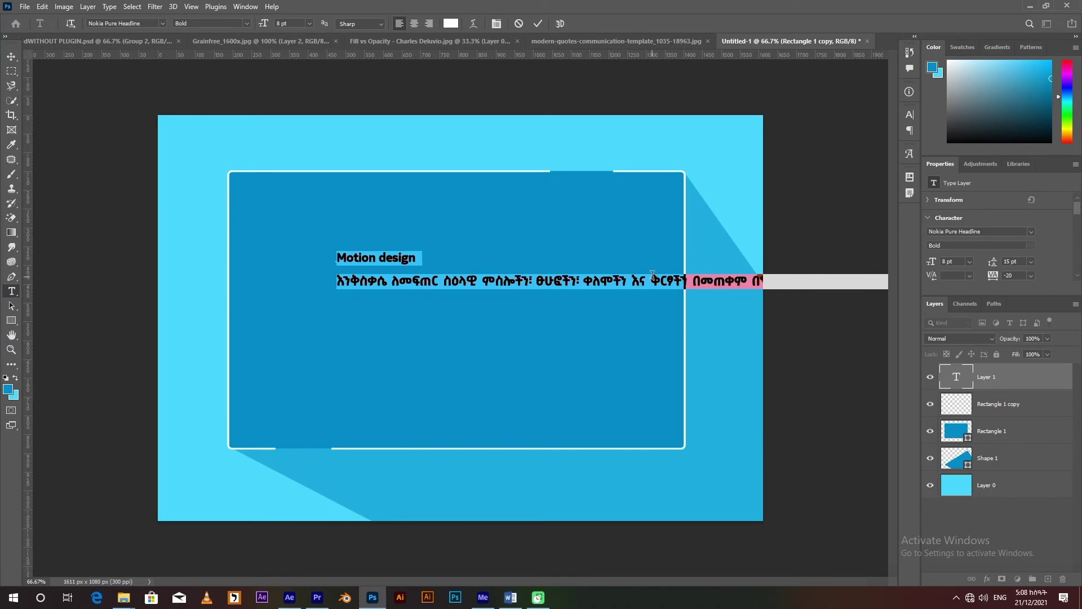
Wrap the Amharic paragraph onto three lines, cut out the Motion design line, and commit.
{"action": "left_click", "coordinate": [694, 278]}
{"action": "key", "text": "Return"}
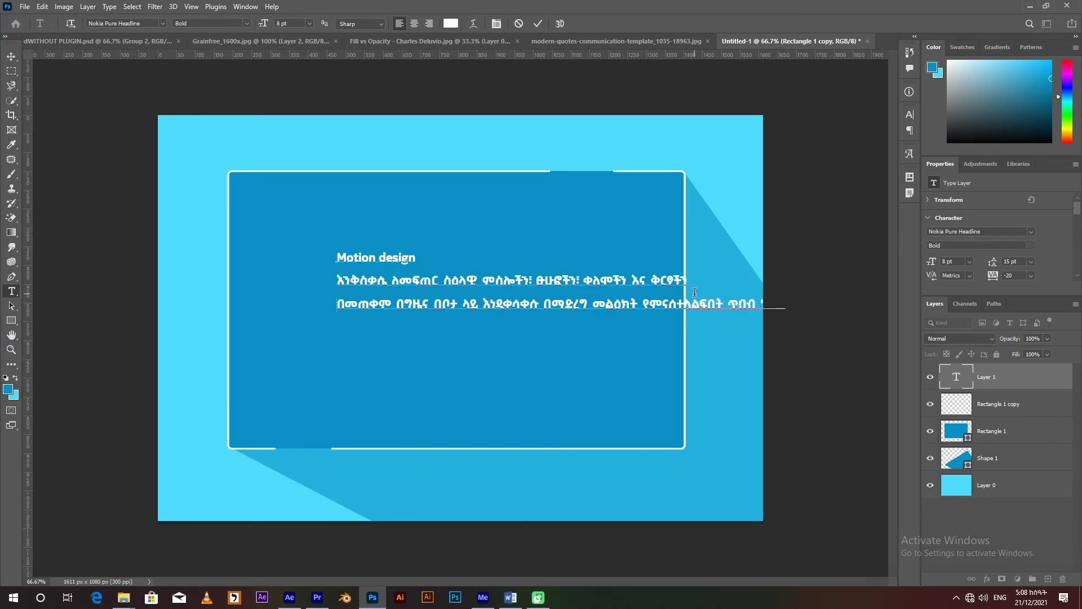
{"action": "left_click", "coordinate": [644, 302]}
{"action": "key", "text": "Return"}
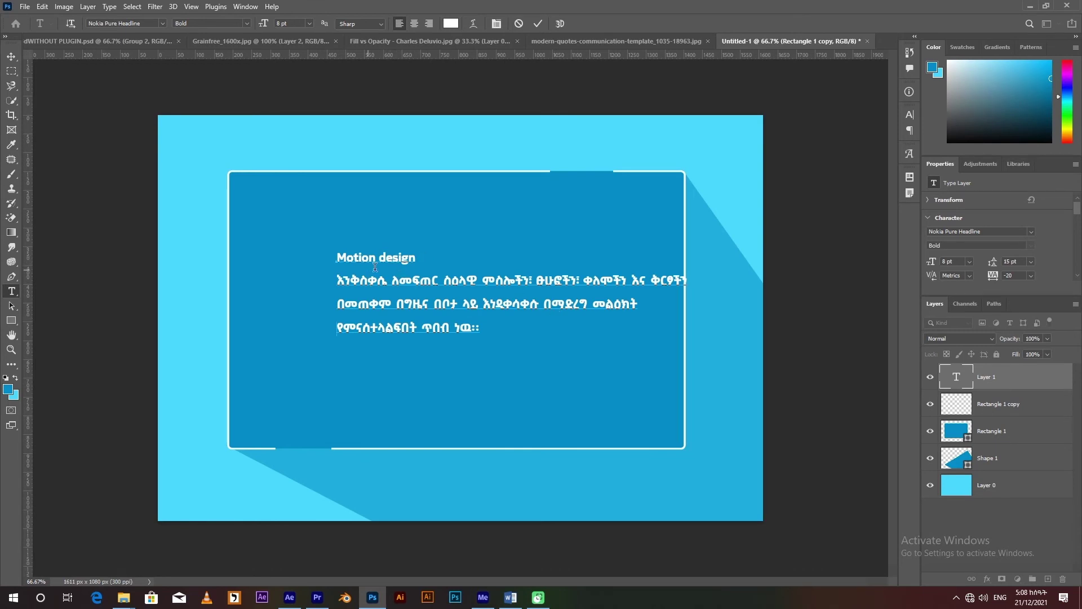
{"action": "left_click_drag", "start_coordinate": [418, 259], "coordinate": [305, 261]}
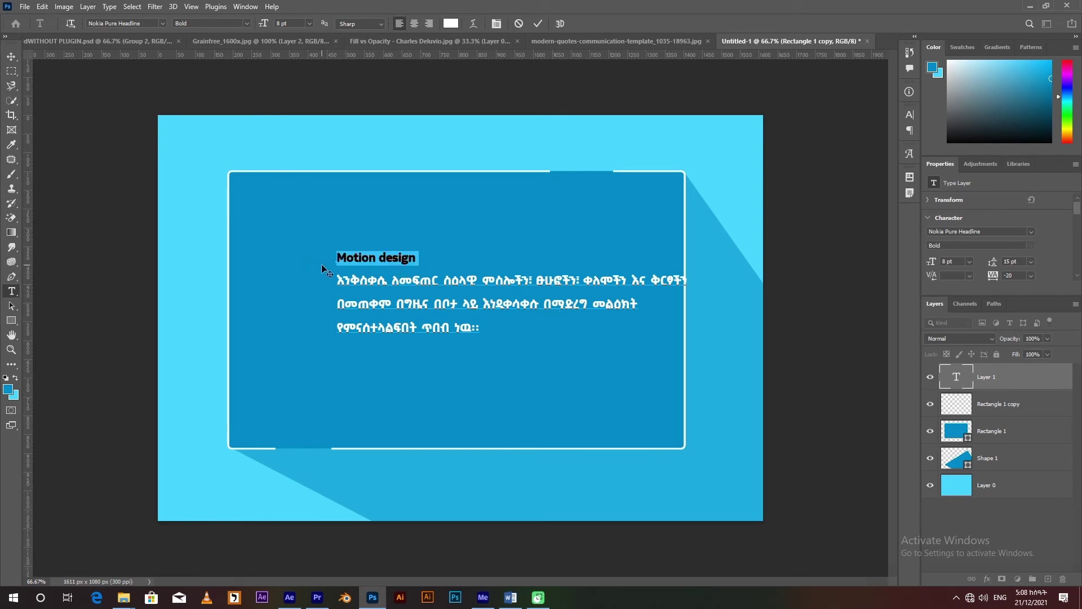
{"action": "key", "text": "ctrl+x"}
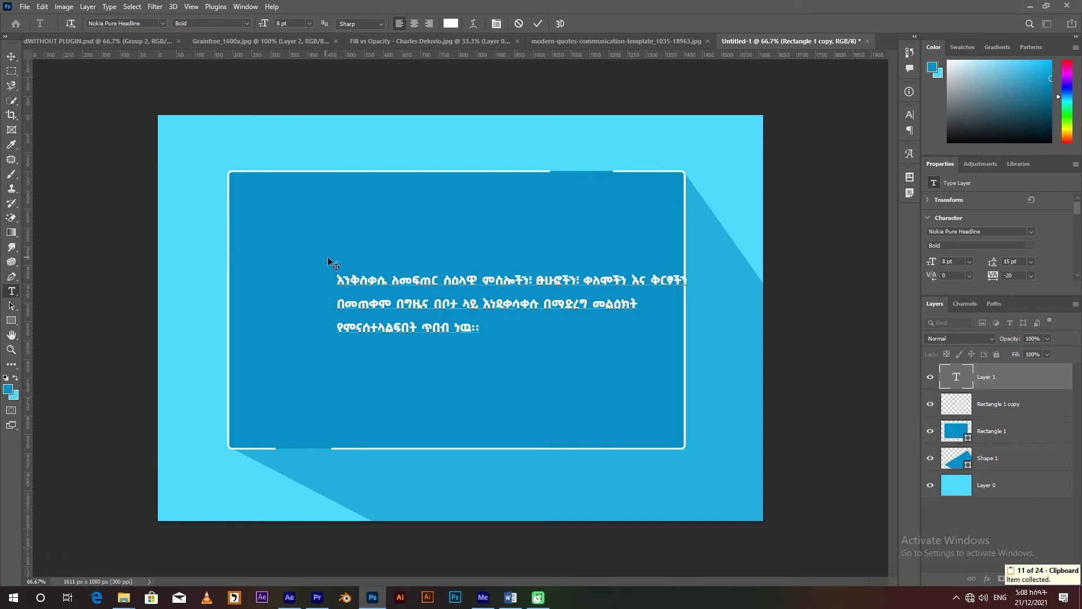
{"action": "key", "text": "Delete"}
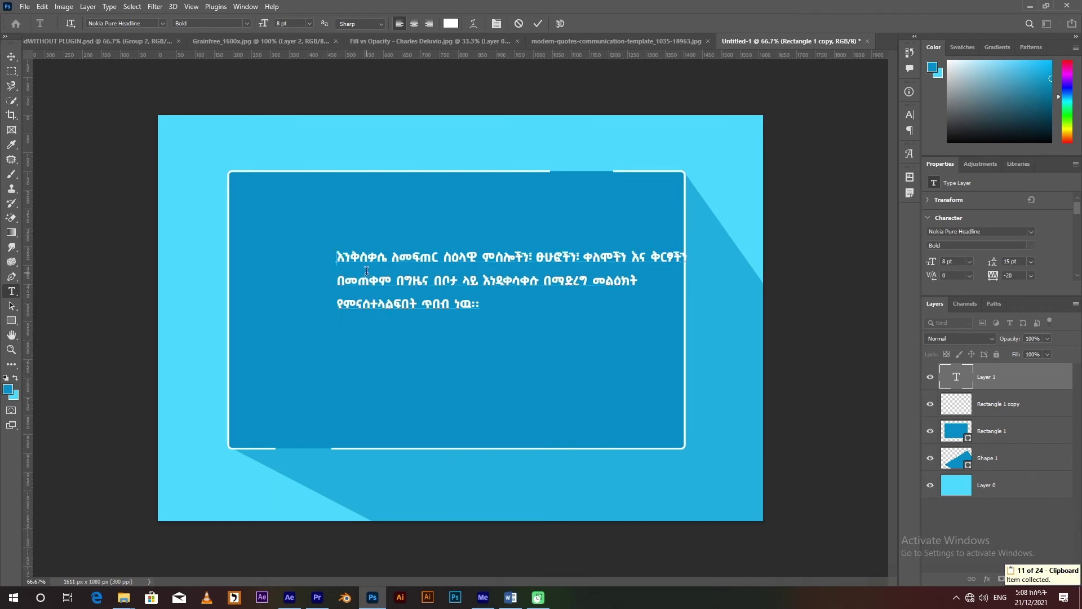
{"action": "left_click", "coordinate": [539, 23]}
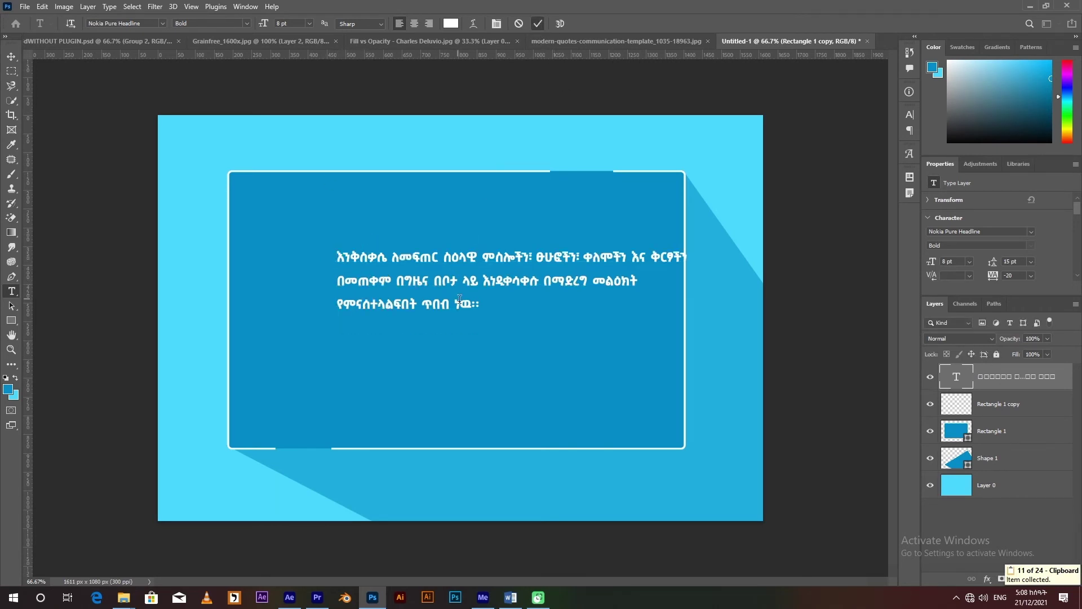
Move the Amharic paragraph down and left, then duplicate its layer and nudge the copy up.
{"action": "key", "text": "v"}
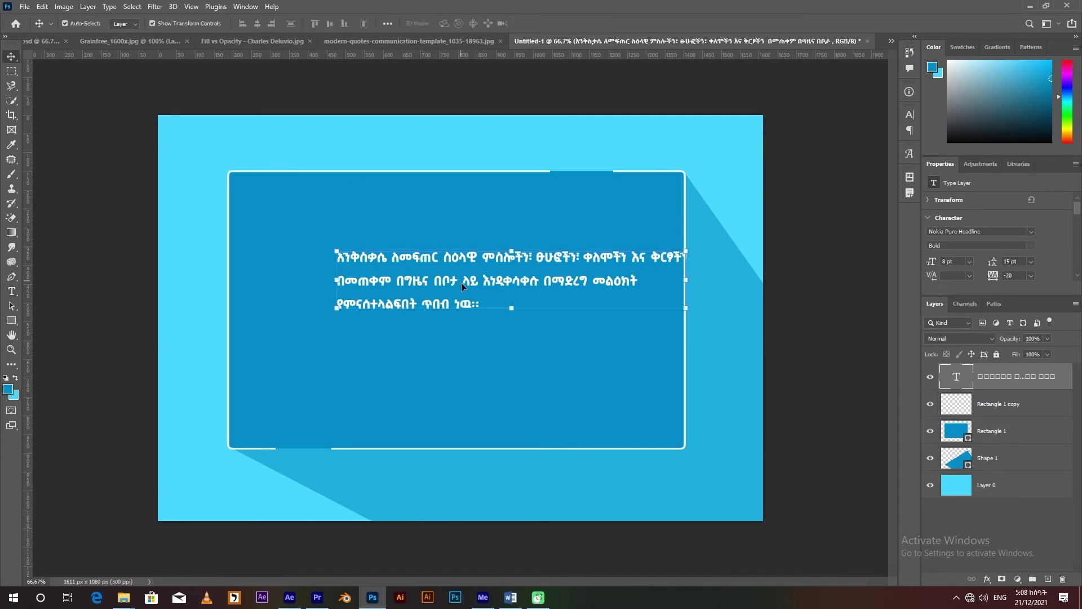
{"action": "left_click_drag", "start_coordinate": [461, 283], "coordinate": [421, 332]}
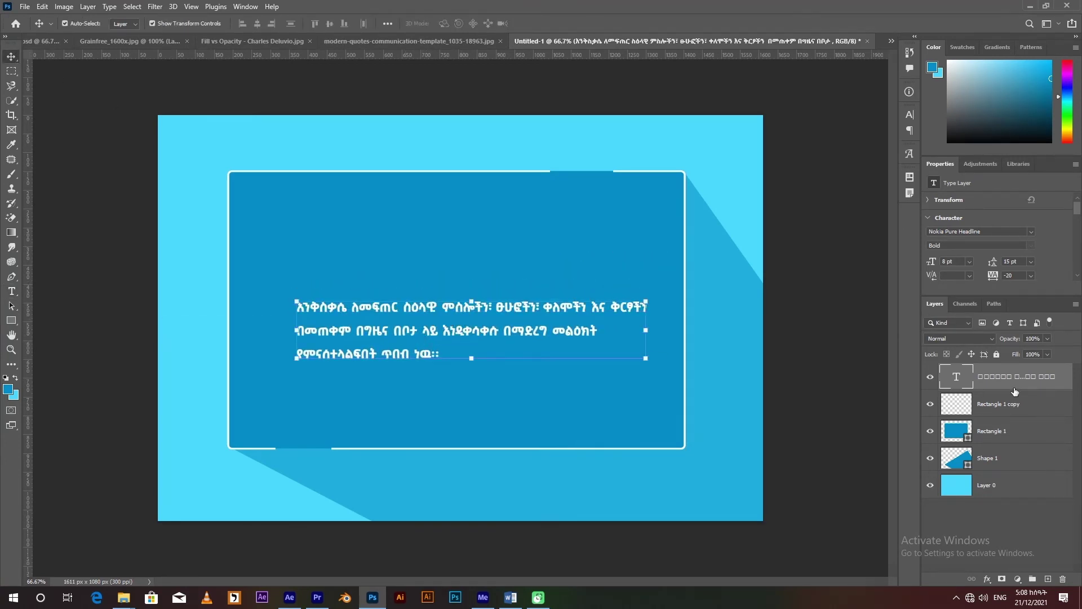
{"action": "key", "text": "ctrl+j"}
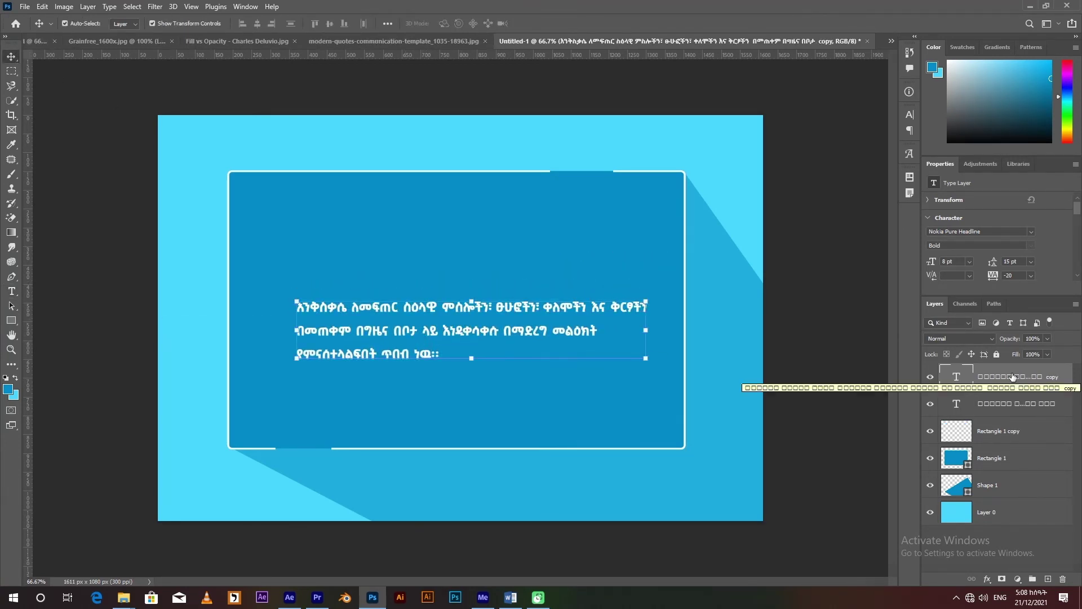
{"action": "key", "text": "shift+Up"}
{"action": "key", "text": "shift+Up"}
{"action": "key", "text": "shift+Up"}
{"action": "key", "text": "shift+Up"}
{"action": "key", "text": "shift+Up"}
{"action": "key", "text": "shift+Up"}
{"action": "key", "text": "shift+Up"}
{"action": "key", "text": "shift+Up"}
{"action": "key", "text": "shift+Up"}
{"action": "key", "text": "shift+Up"}
{"action": "key", "text": "shift+Up"}
{"action": "key", "text": "shift+Up"}
{"action": "key", "text": "shift+Up"}
{"action": "key", "text": "shift+Up"}
{"action": "key", "text": "shift+Up"}
{"action": "key", "text": "shift+Up"}
{"action": "key", "text": "shift+Up"}
{"action": "key", "text": "shift+Up"}
{"action": "key", "text": "shift+Up"}
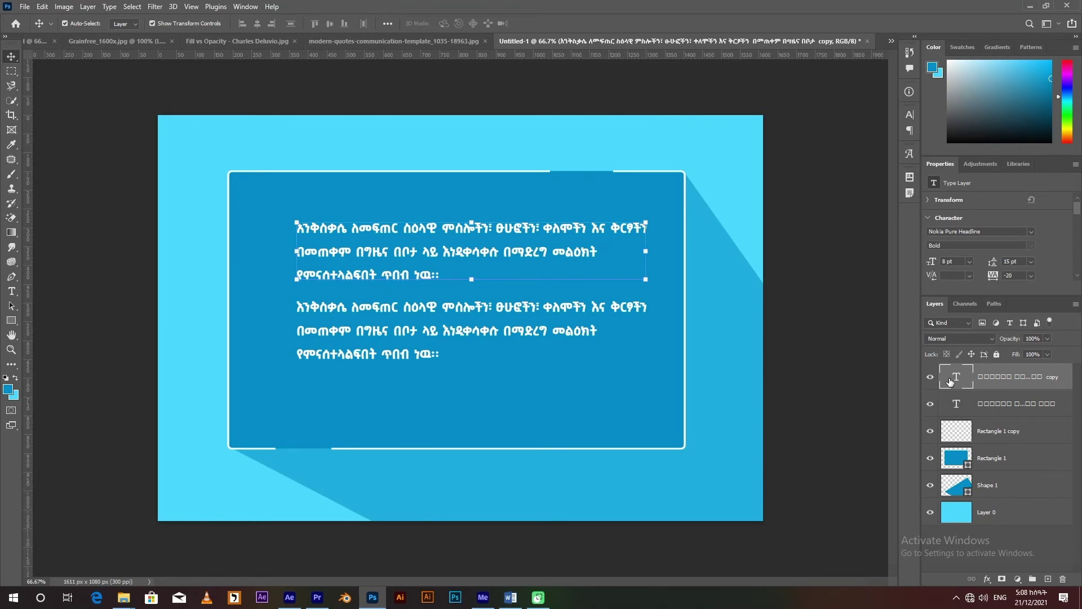
Retype the duplicate as 'Motion Design' at 28 pt and position it above the paragraph.
{"action": "double_click", "coordinate": [965, 378]}
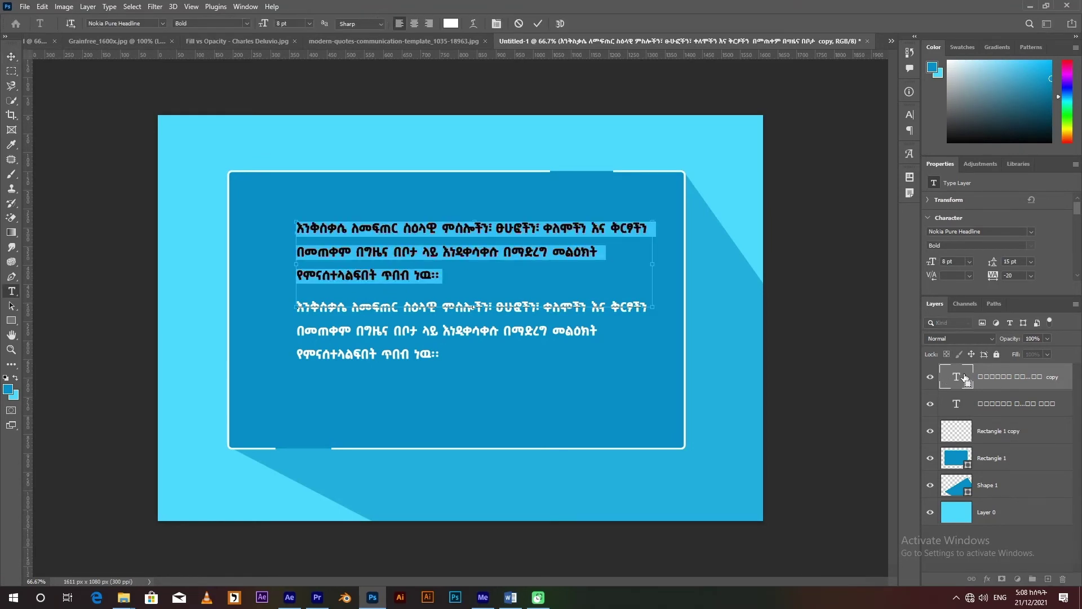
{"action": "type", "text": "Motion design"}
{"action": "key", "text": "ctrl+a"}
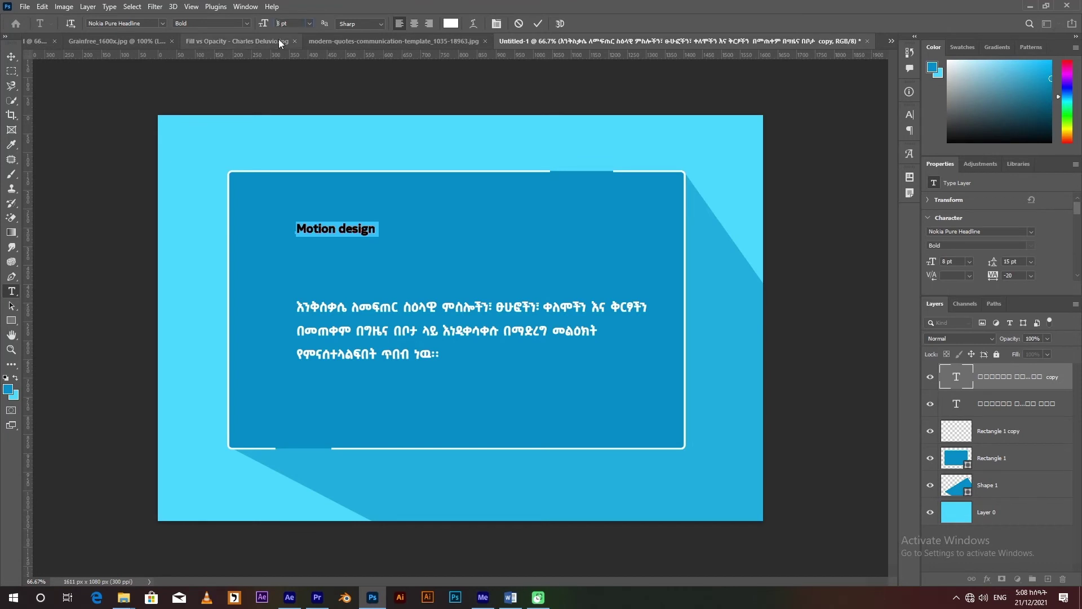
{"action": "type", "text": "28"}
{"action": "key", "text": "Return"}
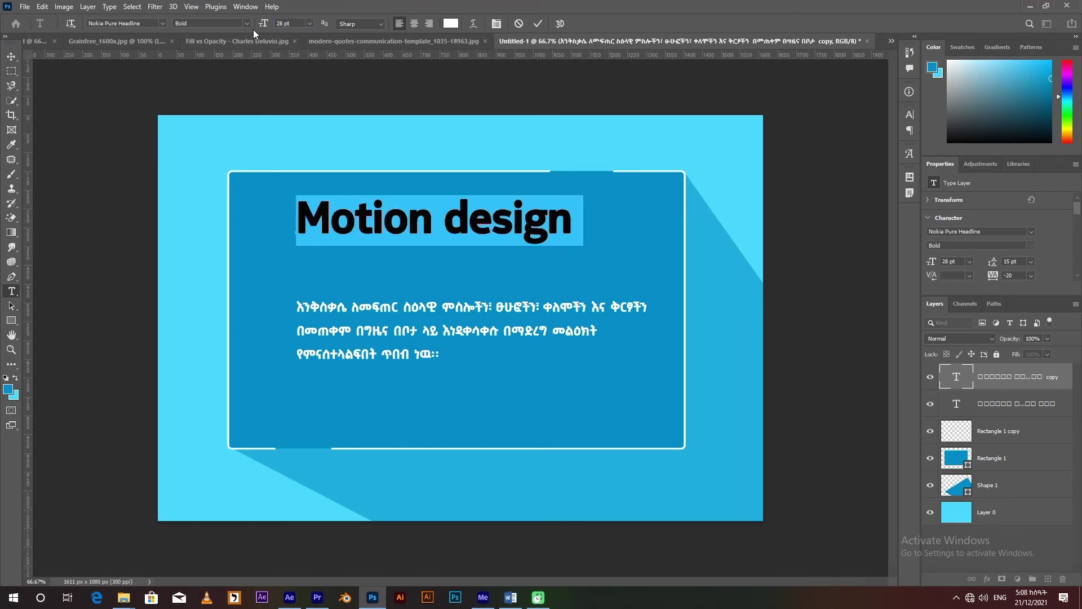
{"action": "left_click_drag", "start_coordinate": [468, 216], "coordinate": [445, 216]}
{"action": "type", "text": "D"}
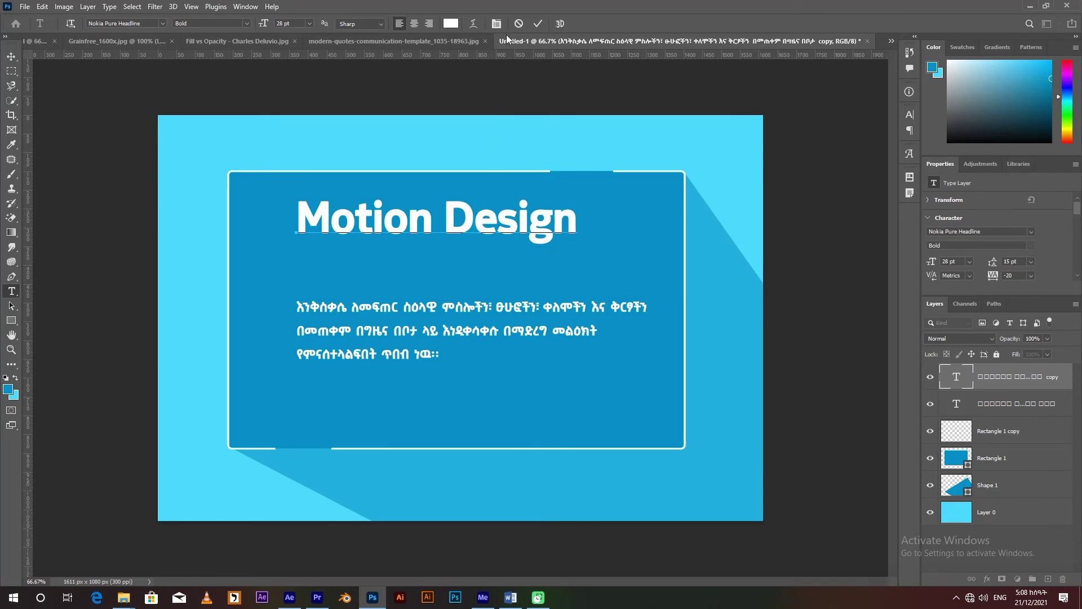
{"action": "left_click", "coordinate": [538, 24]}
{"action": "key", "text": "v"}
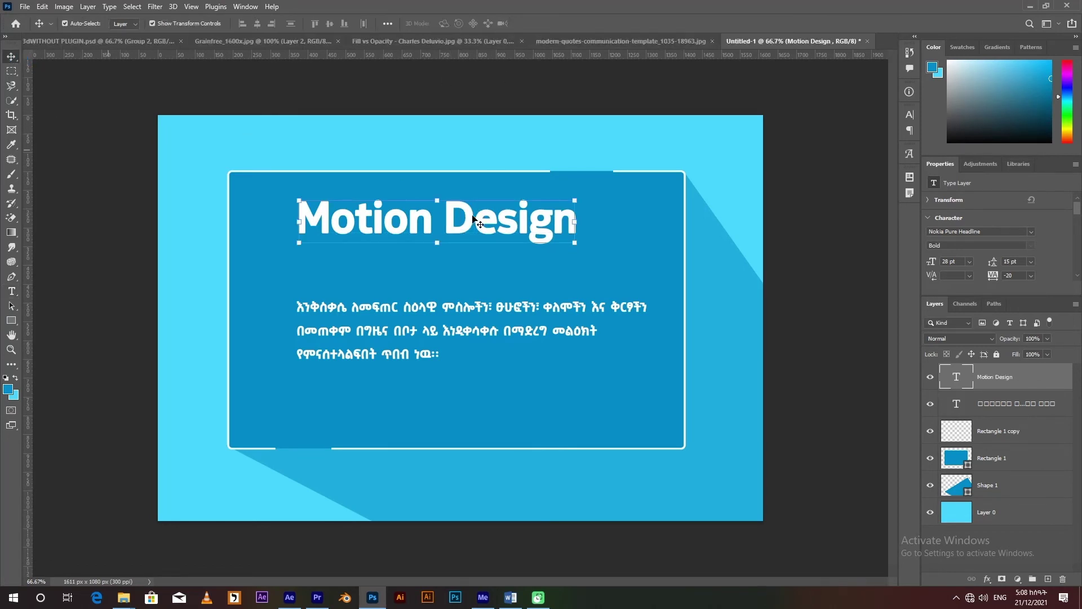
{"action": "mouse_move", "coordinate": [502, 229]}
{"action": "left_mouse_down"}
{"action": "mouse_move", "coordinate": [508, 272]}
{"action": "mouse_move", "coordinate": [513, 263]}
{"action": "left_mouse_up"}
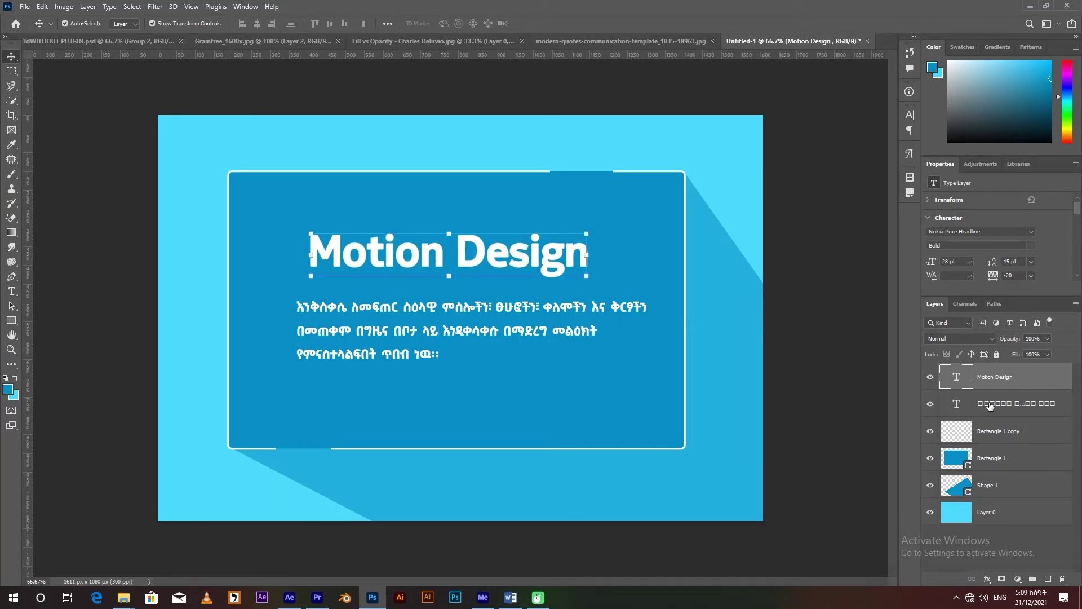
{"action": "left_click", "coordinate": [978, 406]}
Give the Amharic paragraph 11 pt leading and 0 tracking, then shift it left and down.
{"action": "double_click", "coordinate": [958, 405]}
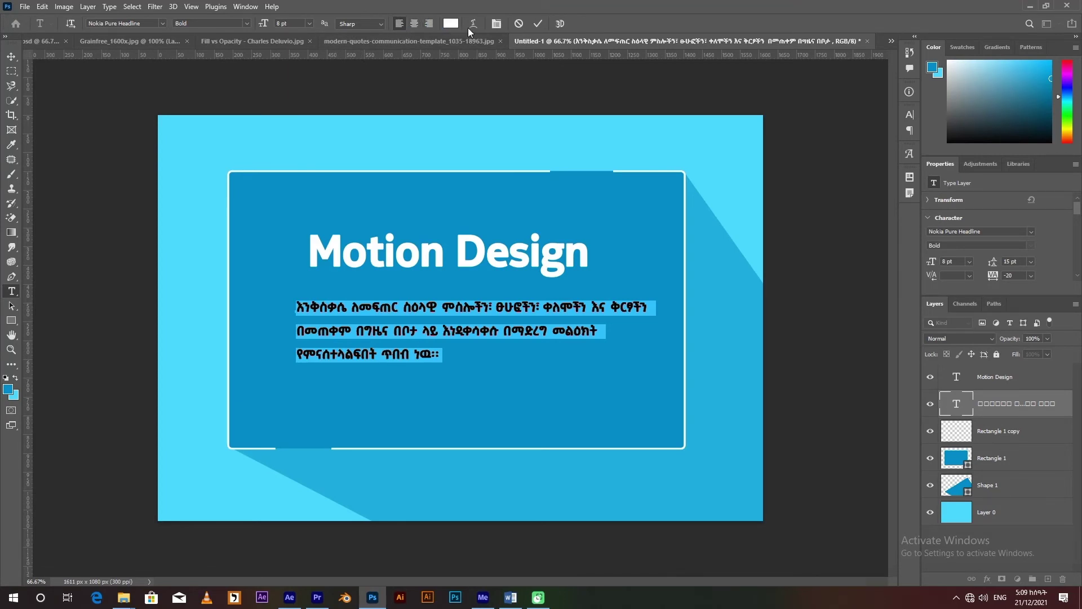
{"action": "left_click", "coordinate": [496, 24]}
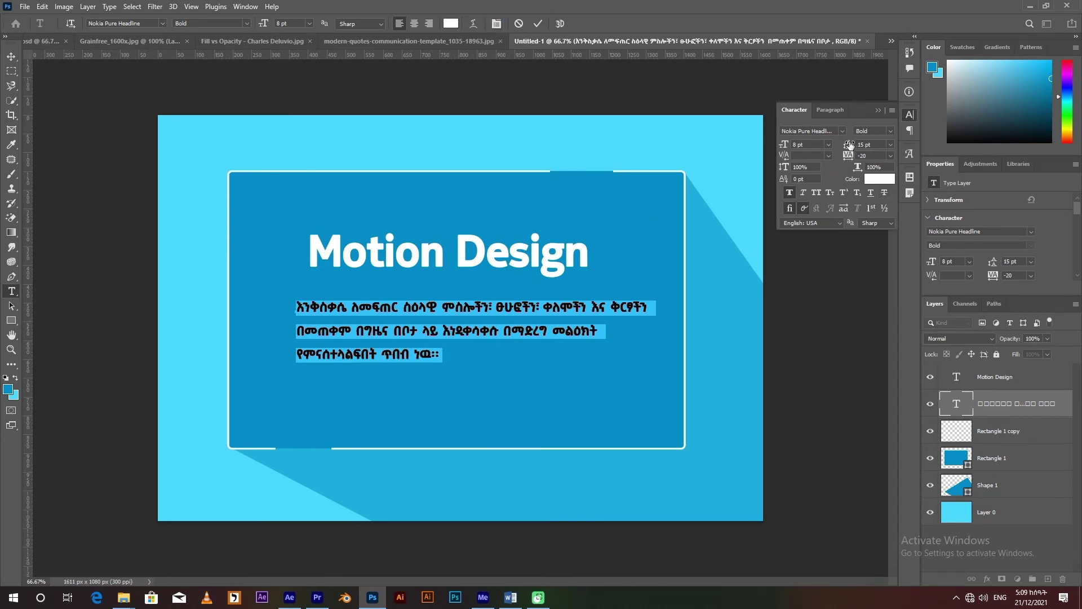
{"action": "left_click_drag", "start_coordinate": [849, 146], "coordinate": [850, 158]}
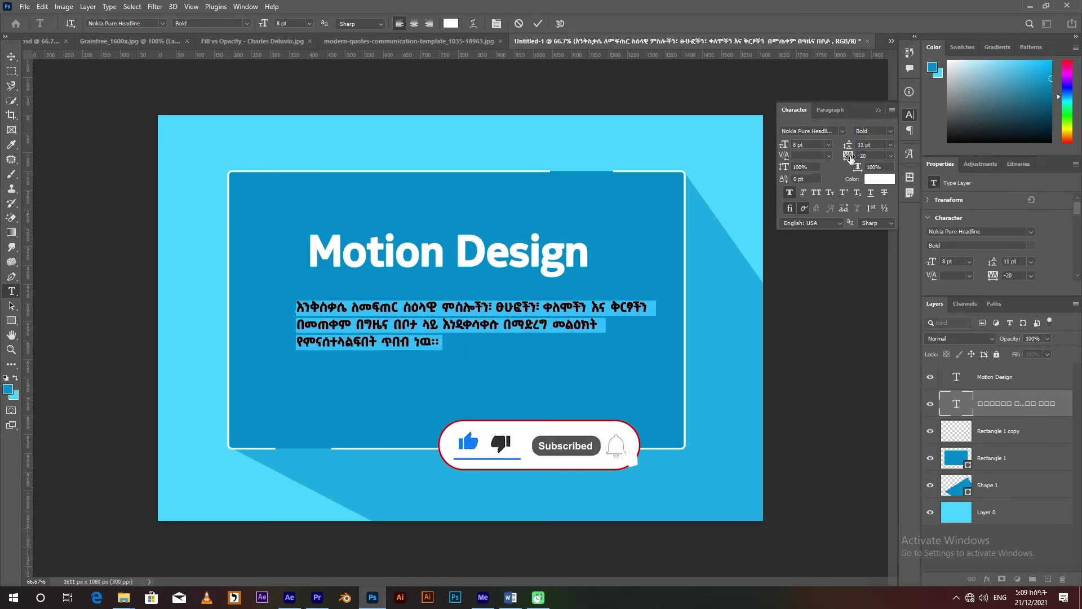
{"action": "left_click", "coordinate": [848, 156]}
{"action": "type", "text": "0"}
{"action": "key", "text": "Return"}
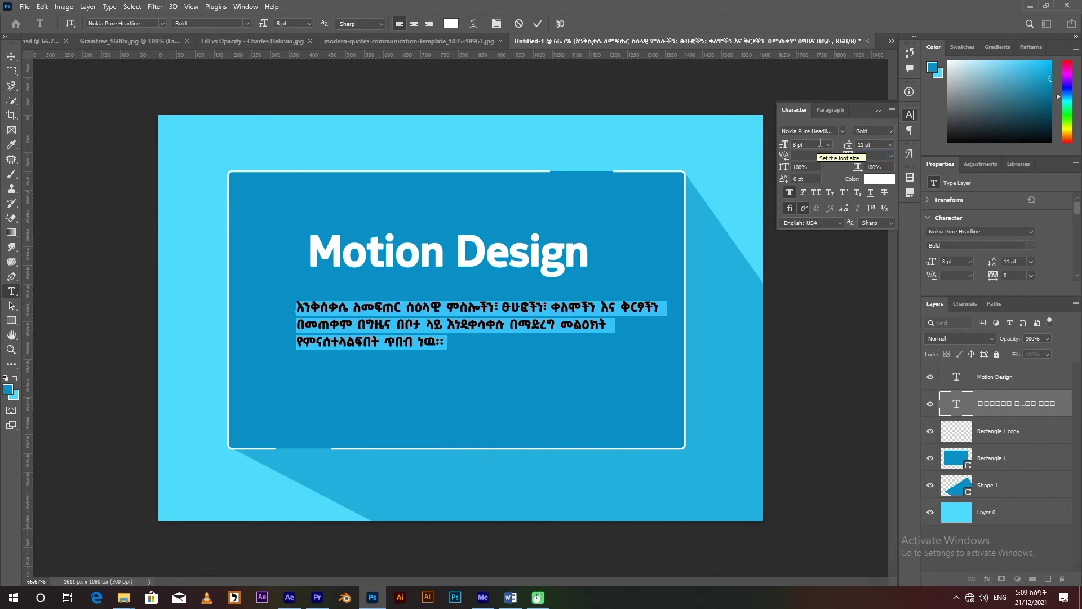
{"action": "left_click", "coordinate": [538, 24]}
{"action": "key", "text": "v"}
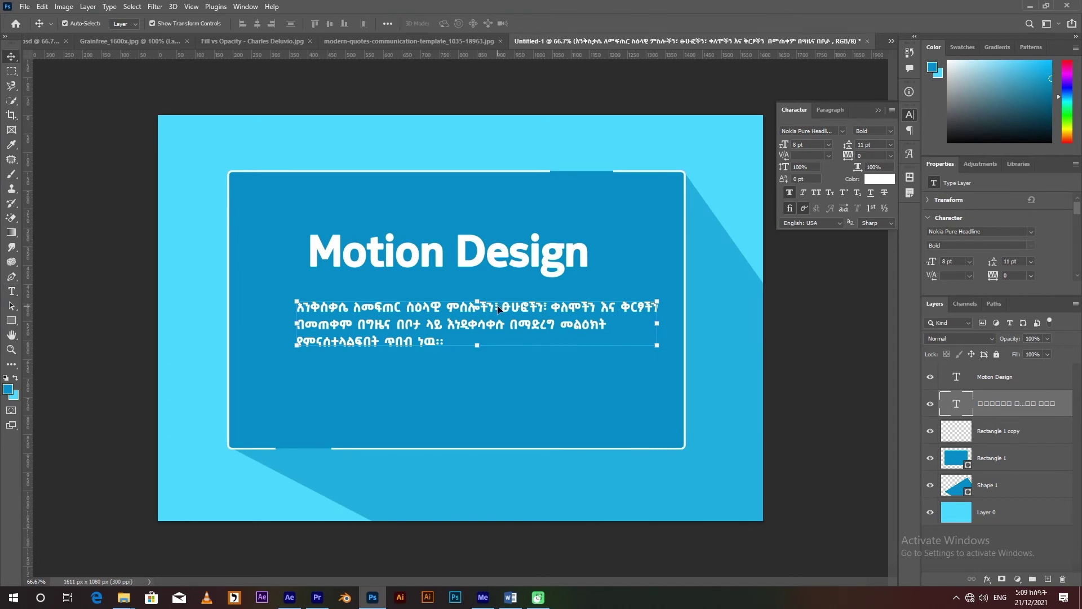
{"action": "left_click_drag", "start_coordinate": [447, 326], "coordinate": [432, 337]}
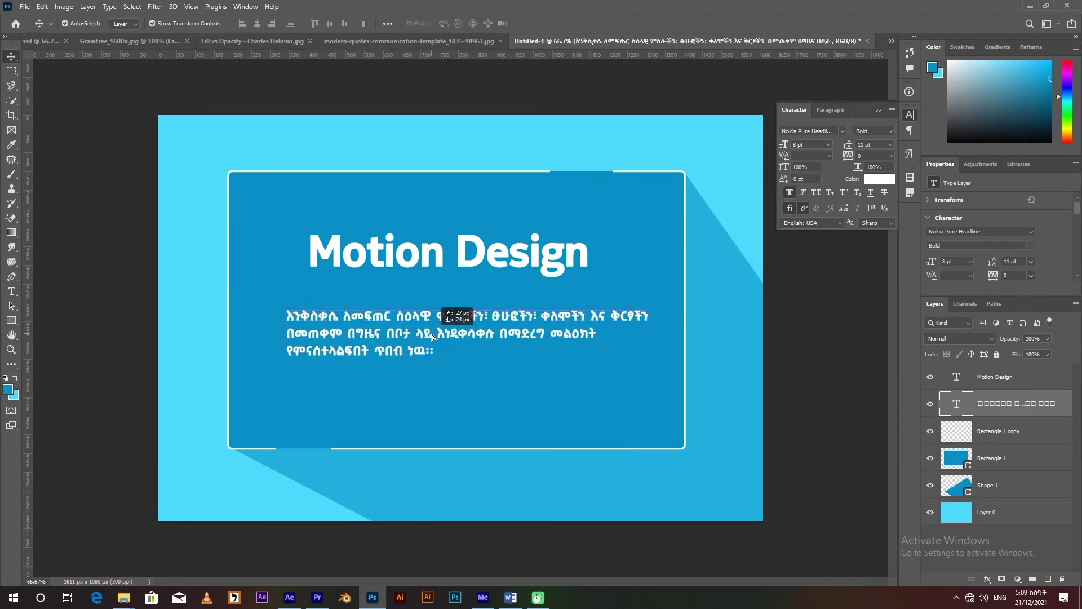
{"action": "left_click", "coordinate": [452, 40]}
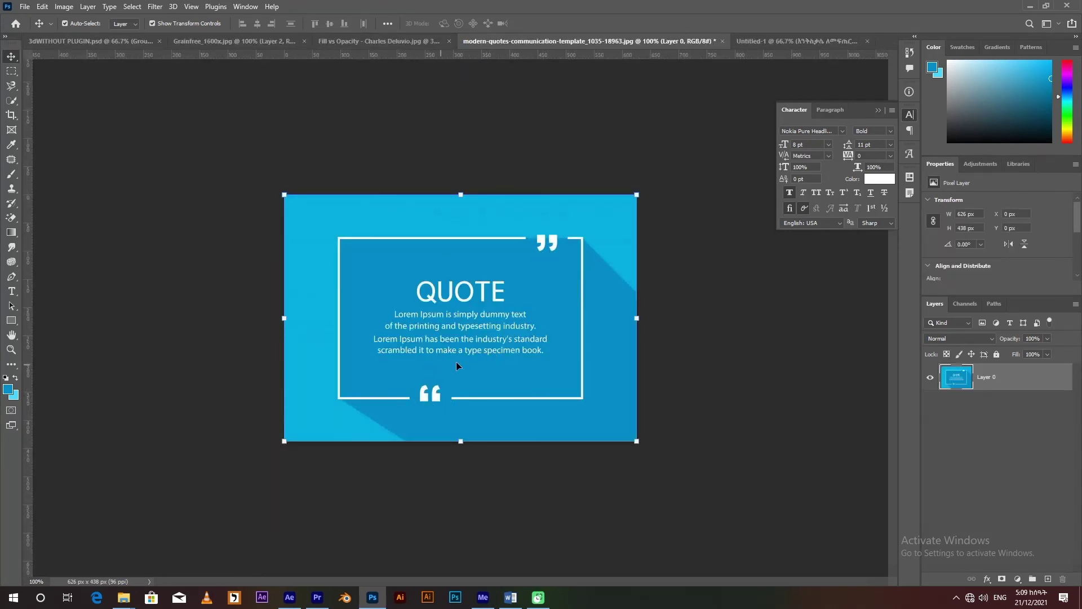
Add a quote-mark text layer in the frame's top gap and size it to 28 pt.
{"action": "left_click", "coordinate": [769, 40]}
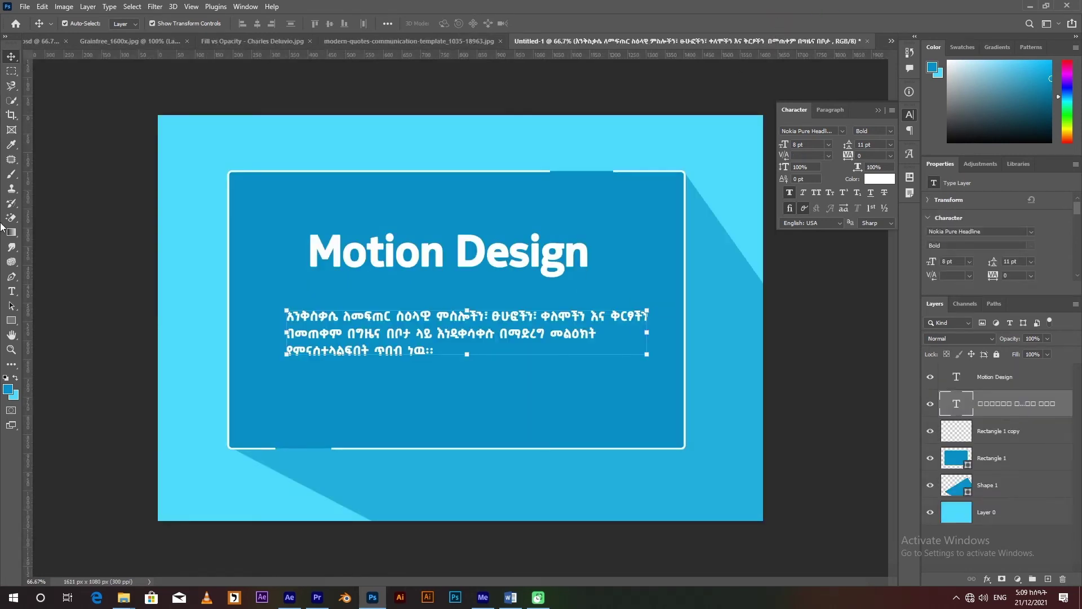
{"action": "left_click", "coordinate": [14, 292]}
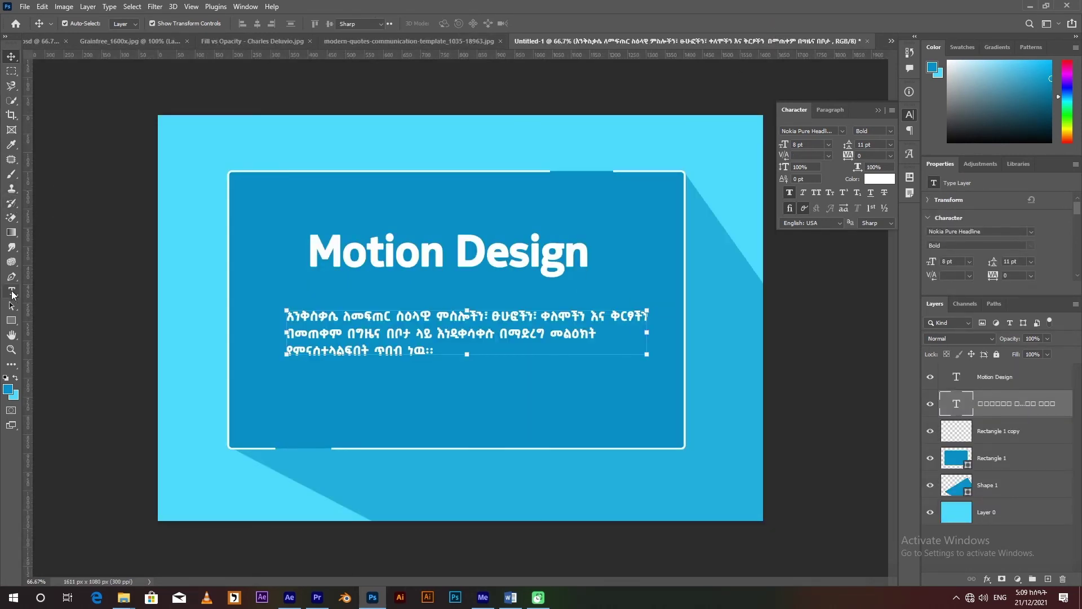
{"action": "left_click", "coordinate": [570, 172]}
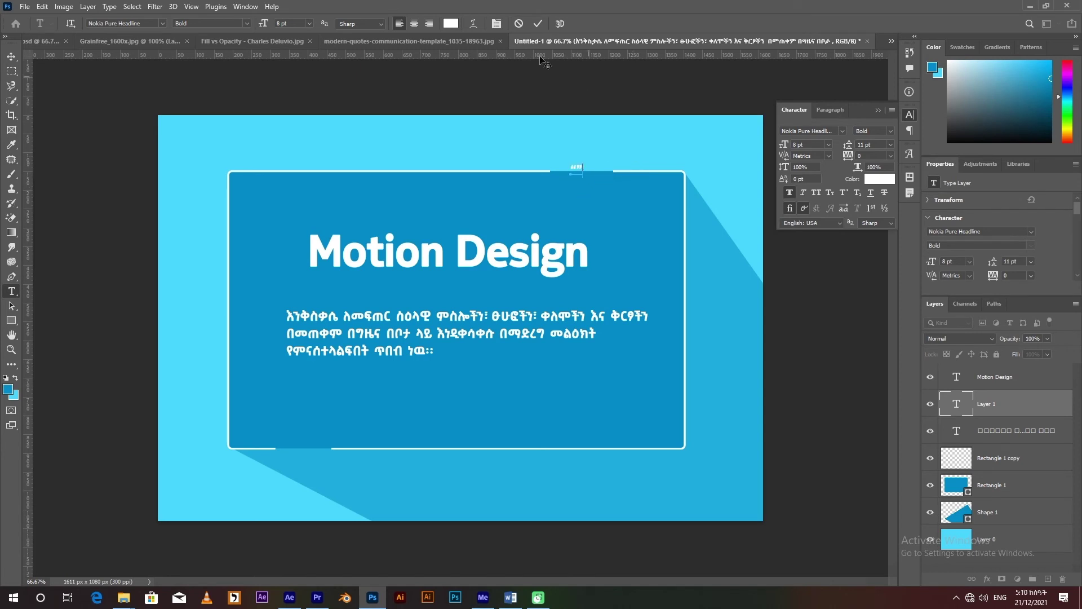
{"action": "left_click", "coordinate": [425, 41]}
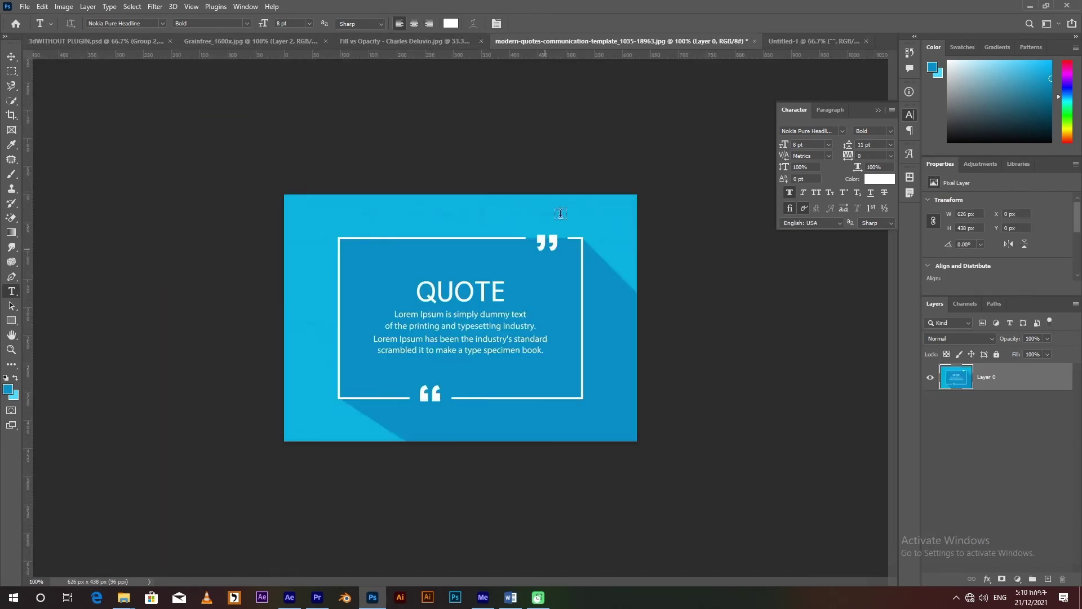
{"action": "left_click", "coordinate": [802, 40]}
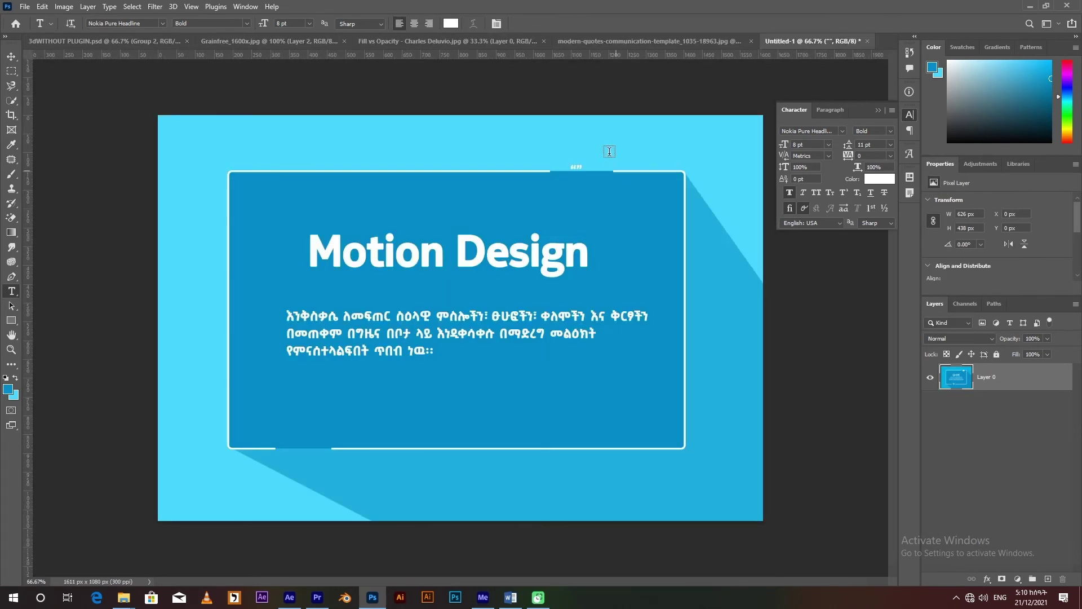
{"action": "left_click", "coordinate": [577, 169]}
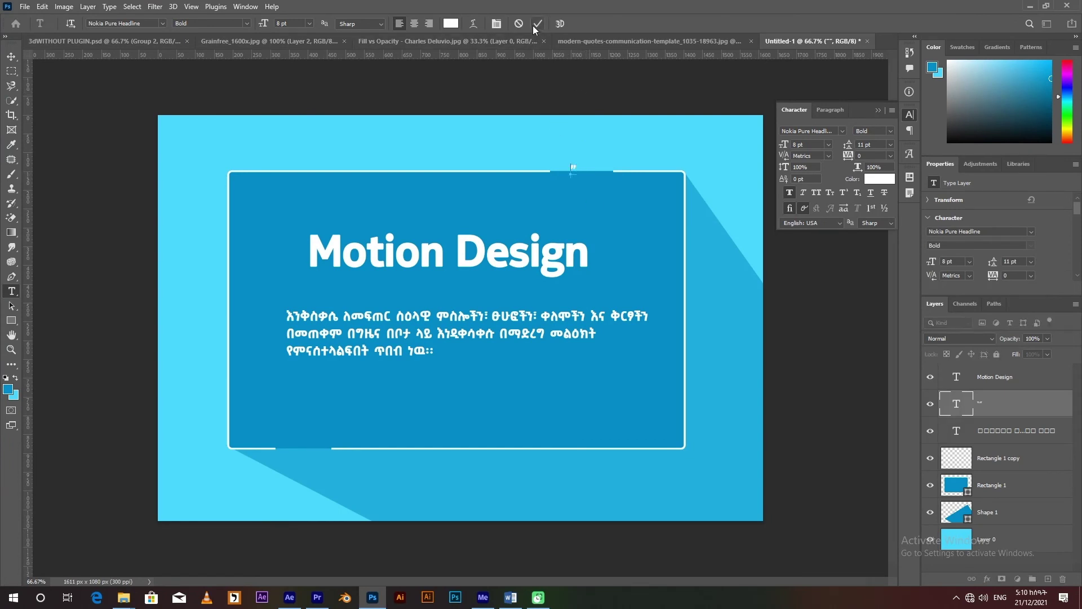
{"action": "key", "text": "ctrl+a"}
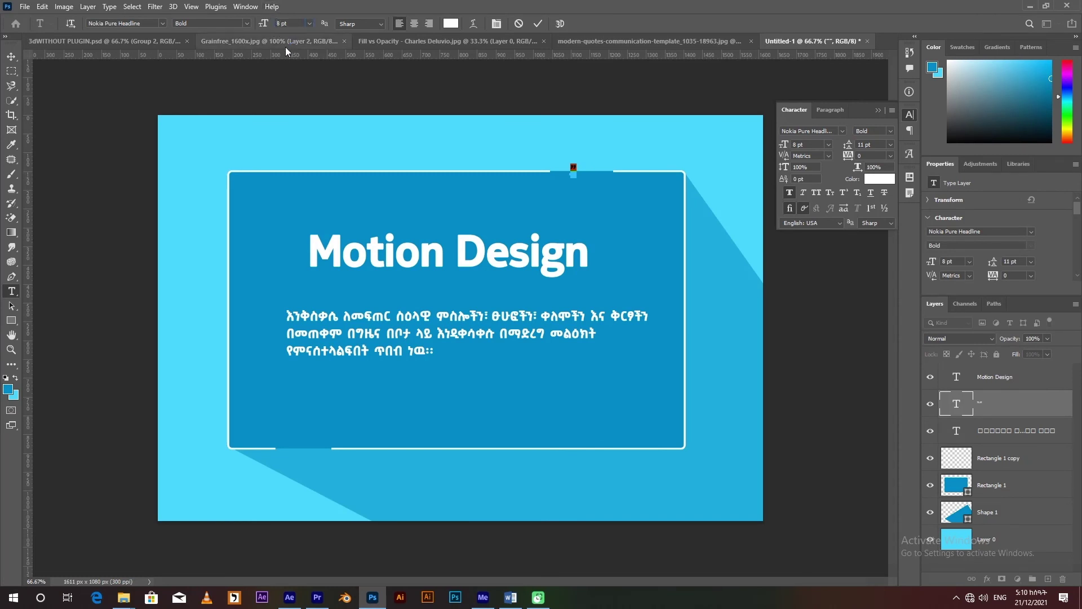
{"action": "type", "text": "28"}
{"action": "key", "text": "Return"}
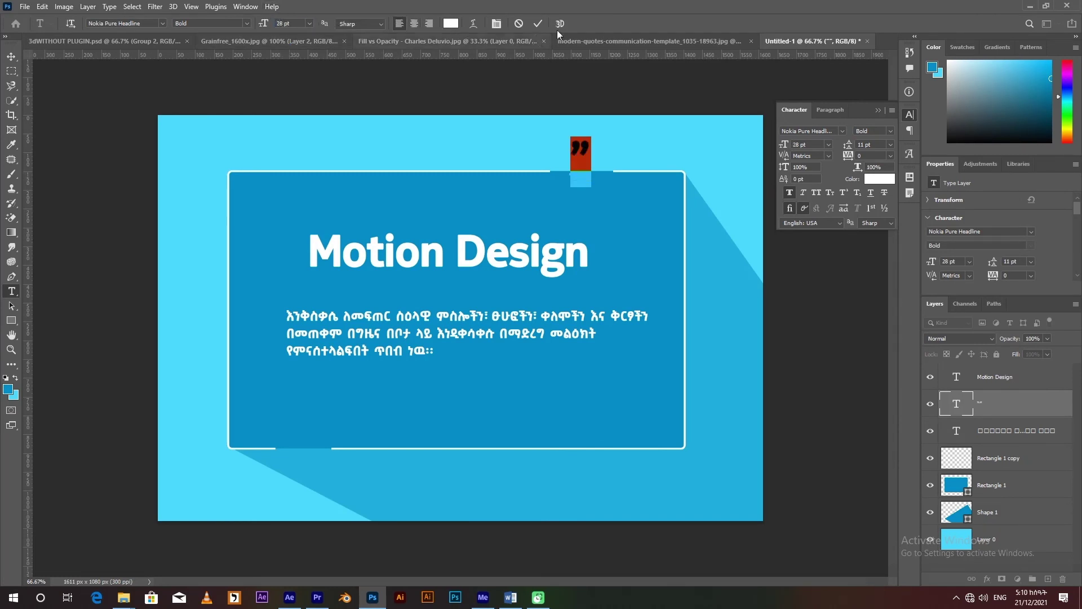
{"action": "left_click", "coordinate": [538, 24]}
{"action": "left_click", "coordinate": [11, 59]}
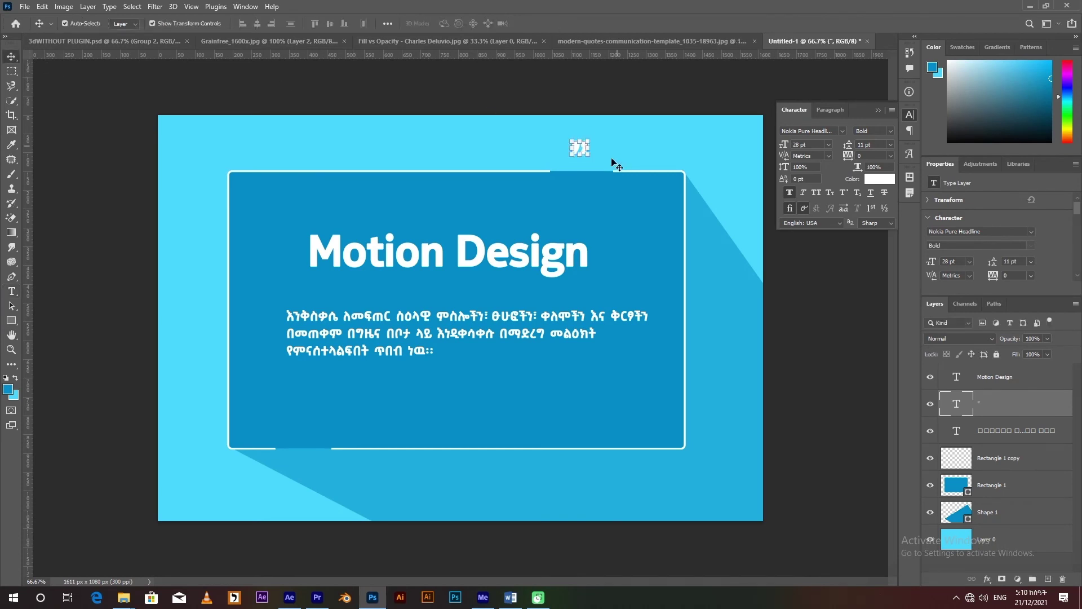
Scale the quote mark to 200% with Free Transform and fit it into the top gap.
{"action": "key", "text": "shift+Down"}
{"action": "key", "text": "shift+Down"}
{"action": "key", "text": "shift+Down"}
{"action": "key", "text": "shift+Down"}
{"action": "key", "text": "ctrl+t"}
{"action": "left_click_drag", "start_coordinate": [590, 178], "coordinate": [628, 209]}
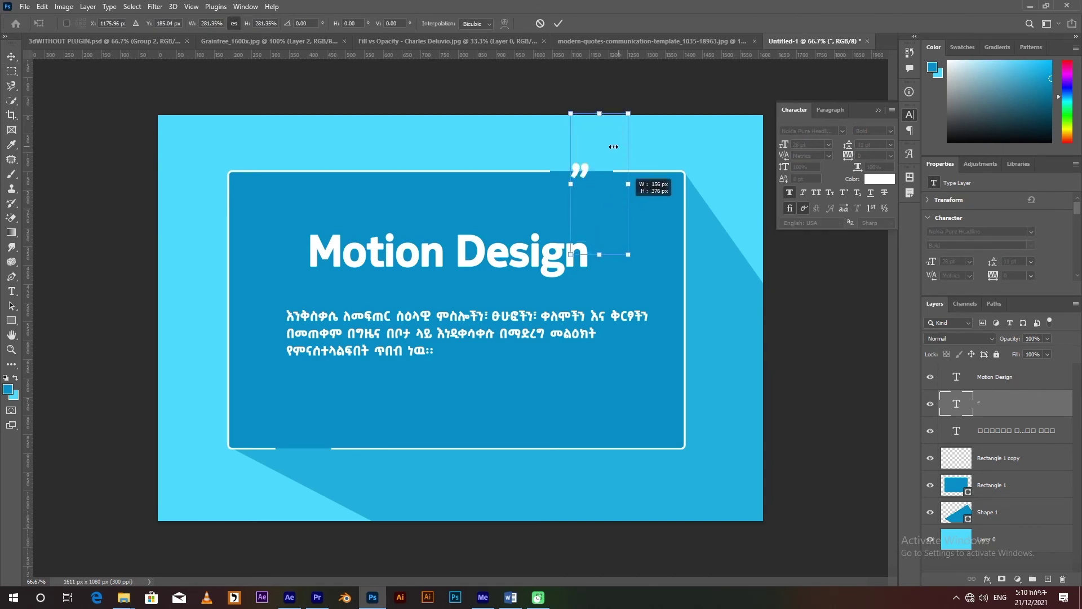
{"action": "key", "text": "ctrl+z"}
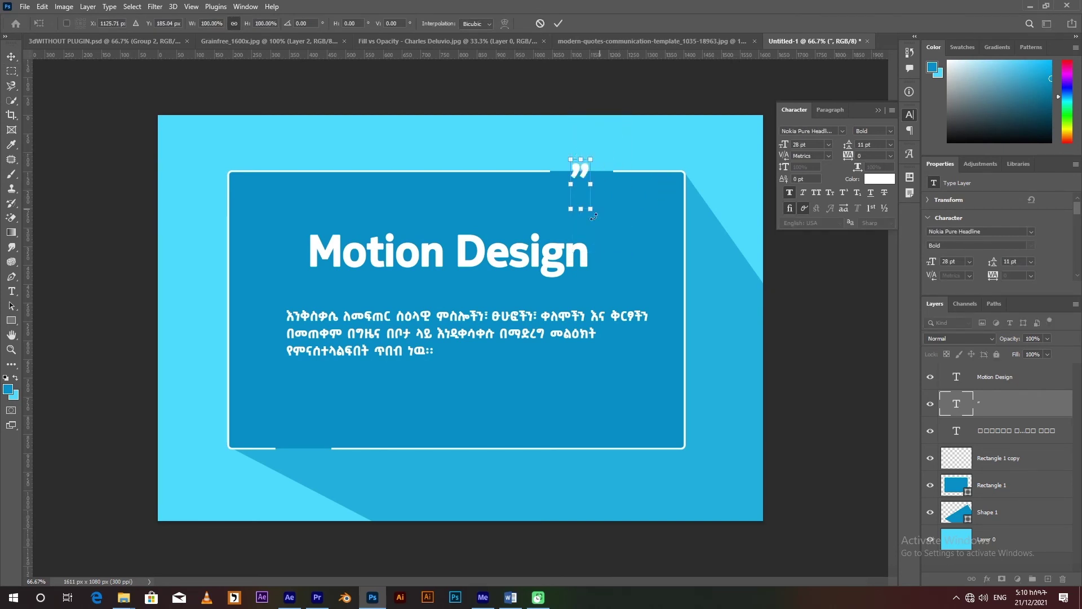
{"action": "left_click_drag", "start_coordinate": [591, 210], "coordinate": [612, 218]}
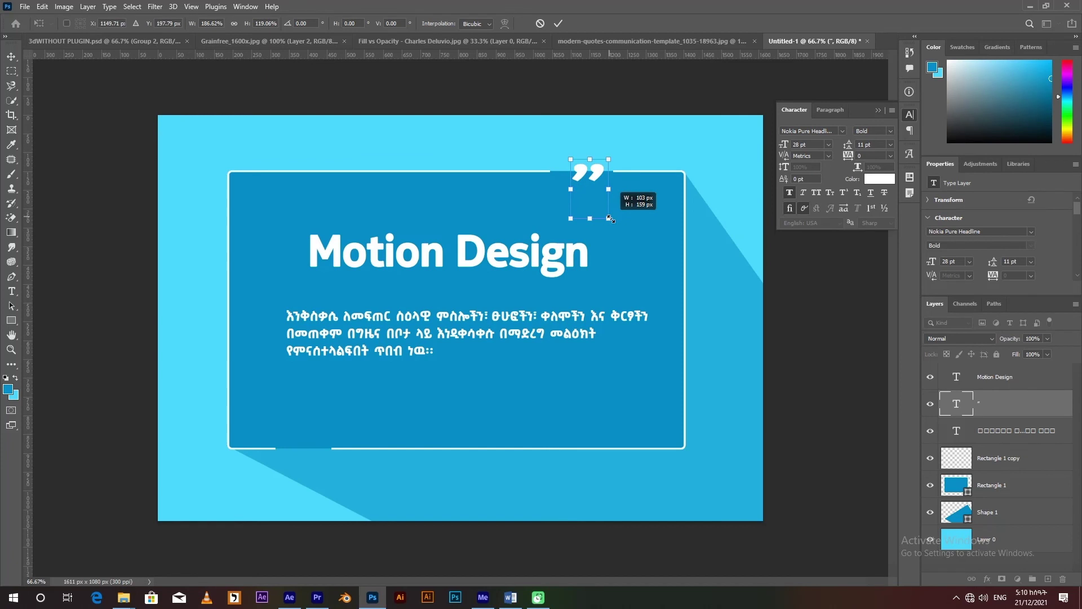
{"action": "left_click_drag", "start_coordinate": [613, 221], "coordinate": [622, 237]}
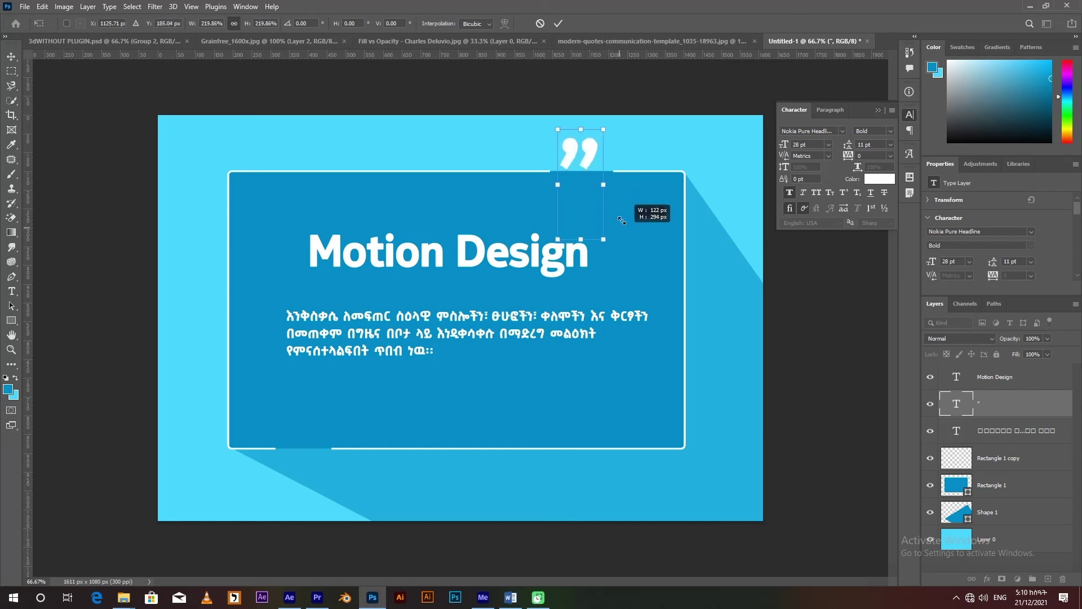
{"action": "left_click_drag", "start_coordinate": [581, 149], "coordinate": [588, 167]}
{"action": "key", "text": "Return"}
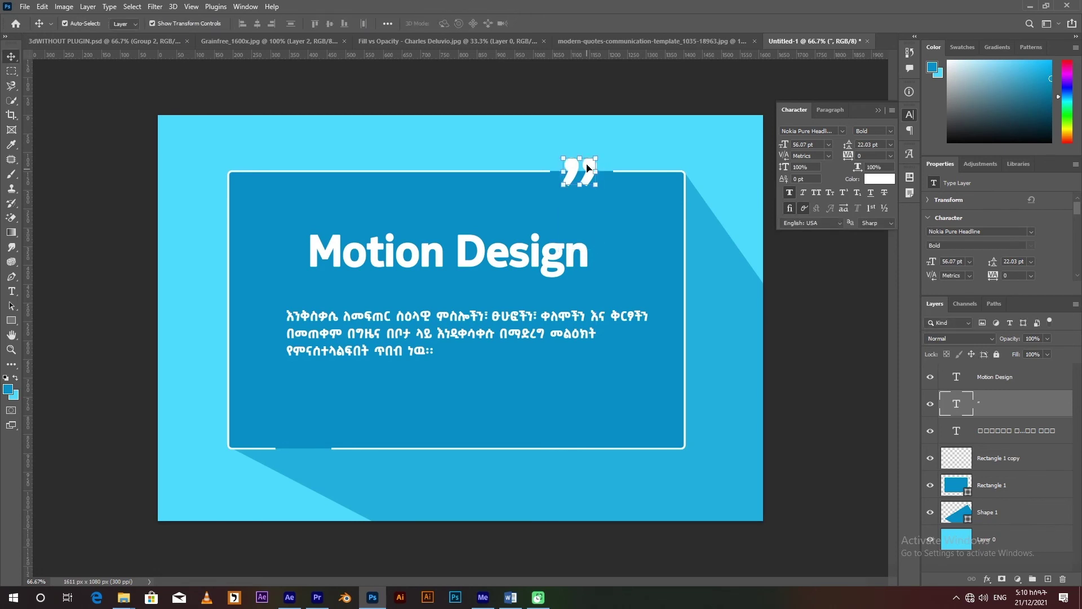
Change the quote mark's font to Century, nudge it, and move its layer above Motion Design.
{"action": "double_click", "coordinate": [957, 404]}
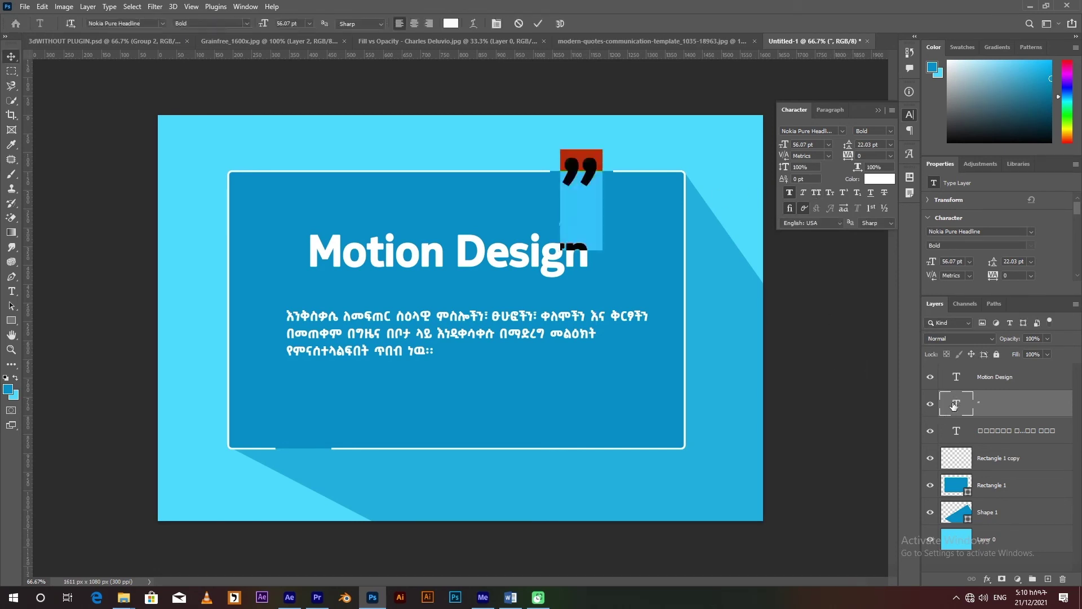
{"action": "left_click", "coordinate": [153, 23]}
{"action": "key", "text": "Up"}
{"action": "key", "text": "Up"}
{"action": "key", "text": "Up"}
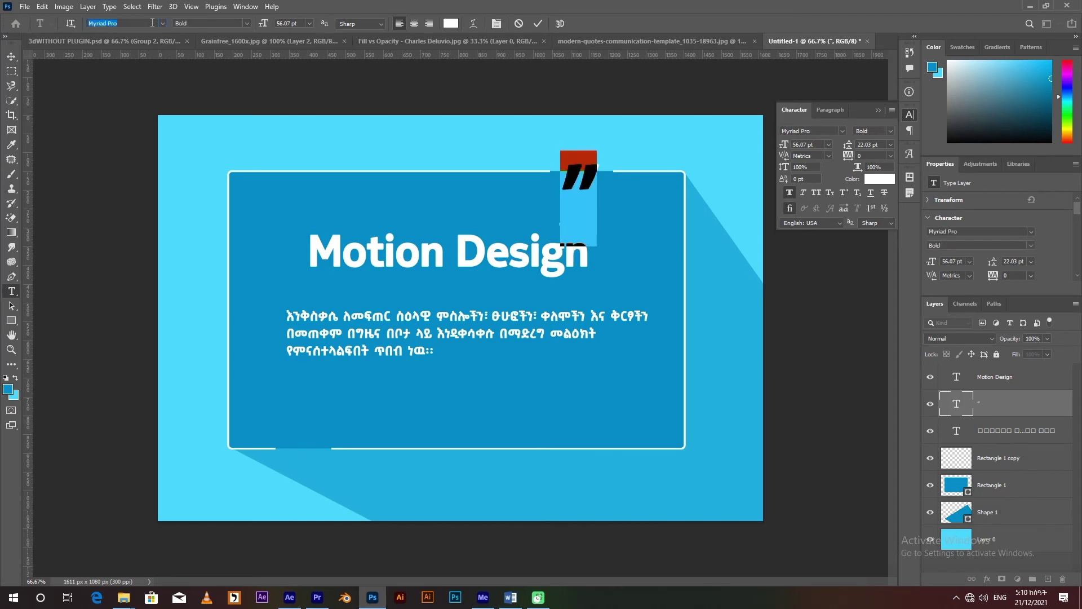
{"action": "key", "text": "Up"}
{"action": "key", "text": "Up"}
{"action": "key", "text": "Up"}
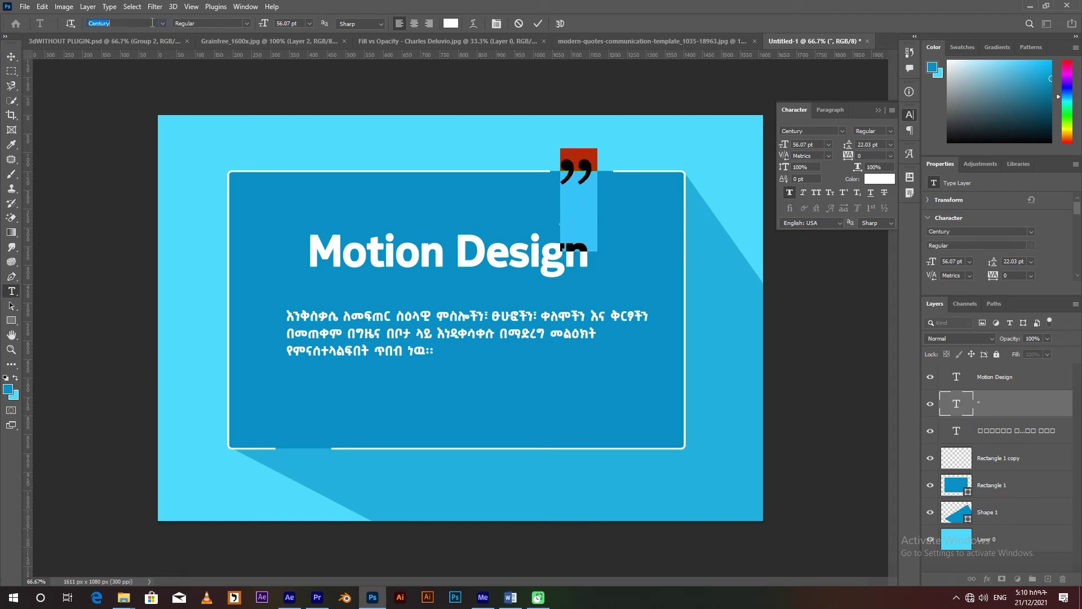
{"action": "left_click", "coordinate": [538, 23]}
{"action": "key", "text": "v"}
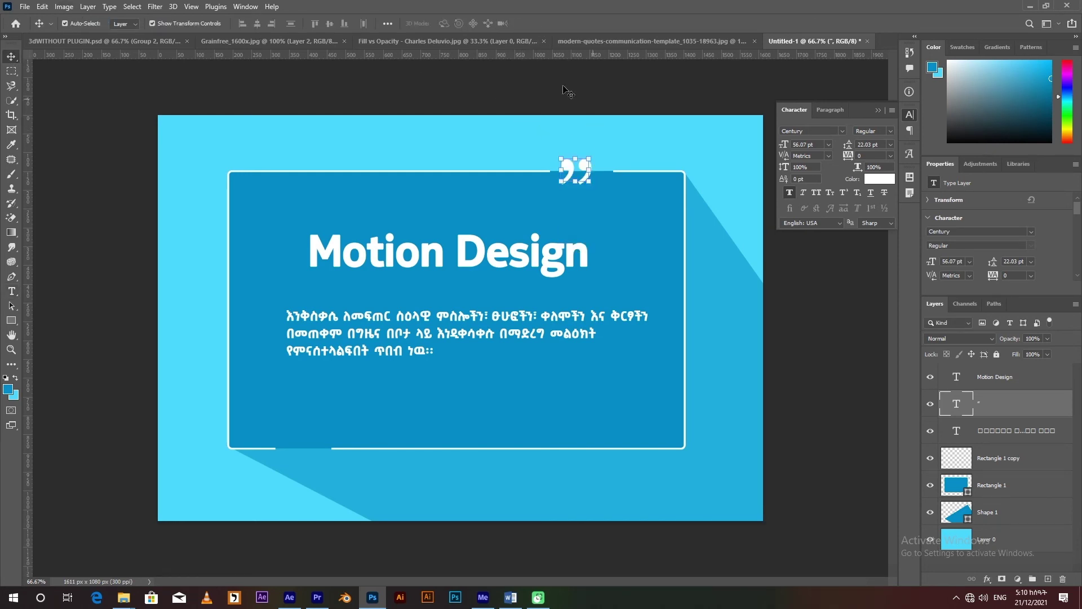
{"action": "key", "text": "Up"}
{"action": "key", "text": "Up"}
{"action": "key", "text": "Up"}
{"action": "key", "text": "Right"}
{"action": "key", "text": "Right"}
{"action": "key", "text": "Right"}
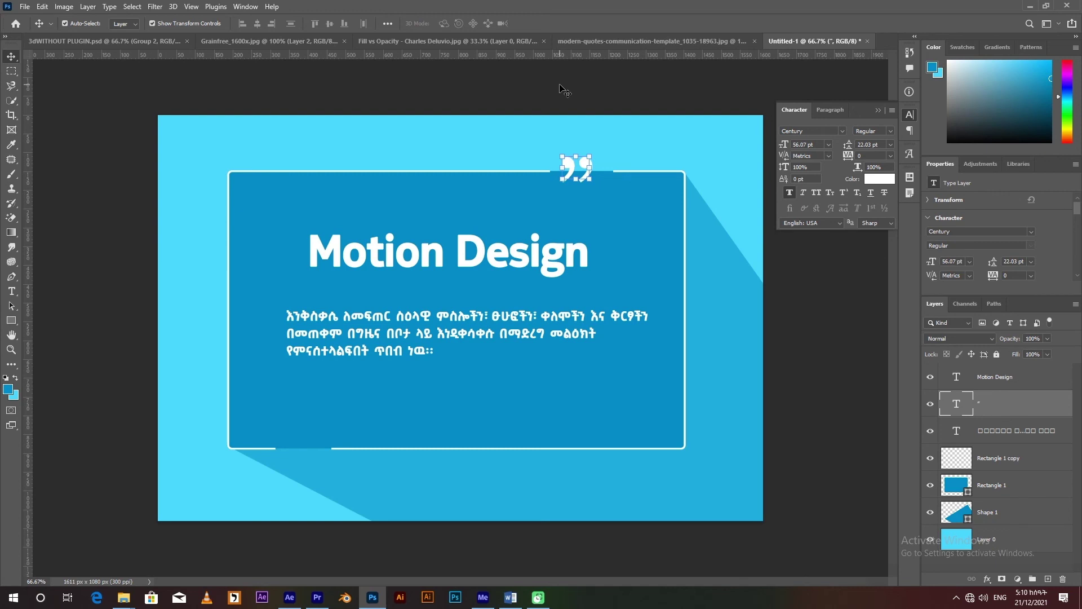
{"action": "left_click_drag", "start_coordinate": [1005, 403], "coordinate": [1010, 377]}
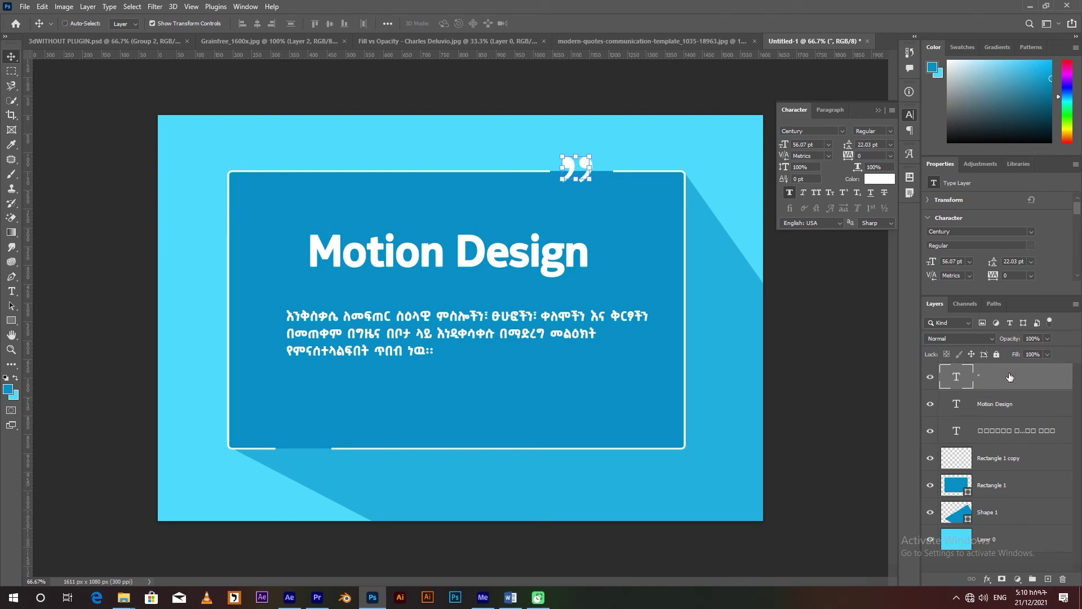
Duplicate the quote mark, enlarge and rotate it 180°, and place it in the bottom-left frame gap.
{"action": "key", "text": "ctrl+j"}
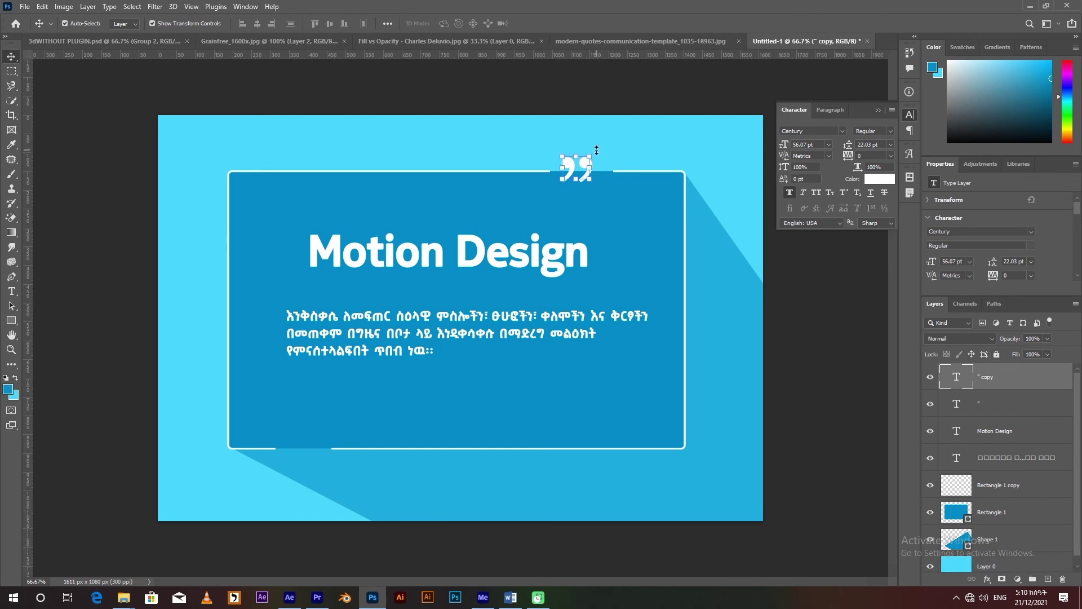
{"action": "left_click_drag", "start_coordinate": [600, 152], "coordinate": [620, 149]}
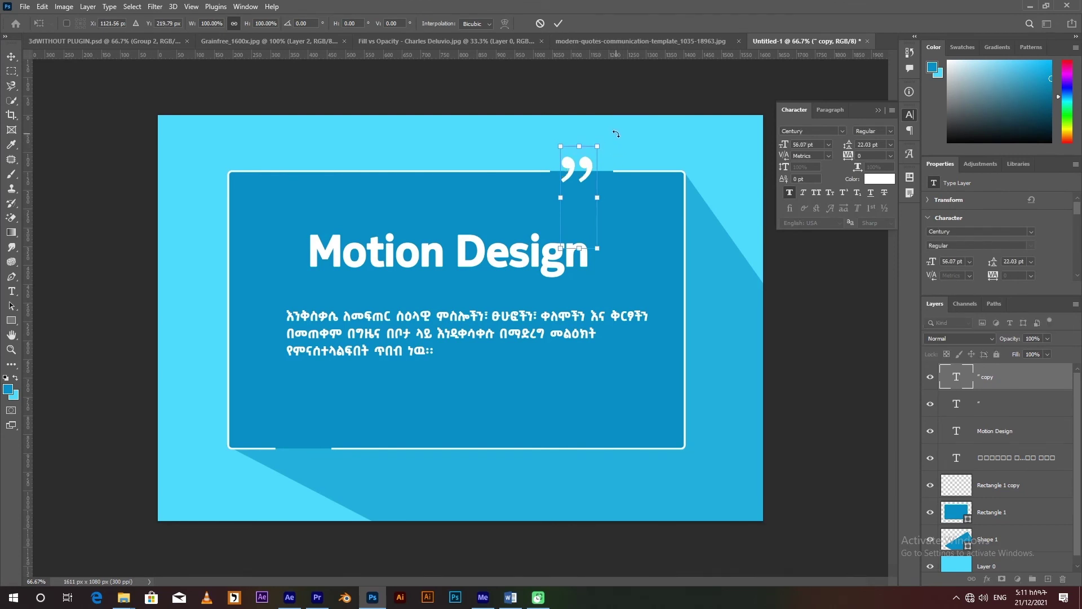
{"action": "left_click_drag", "start_coordinate": [617, 133], "coordinate": [540, 271]}
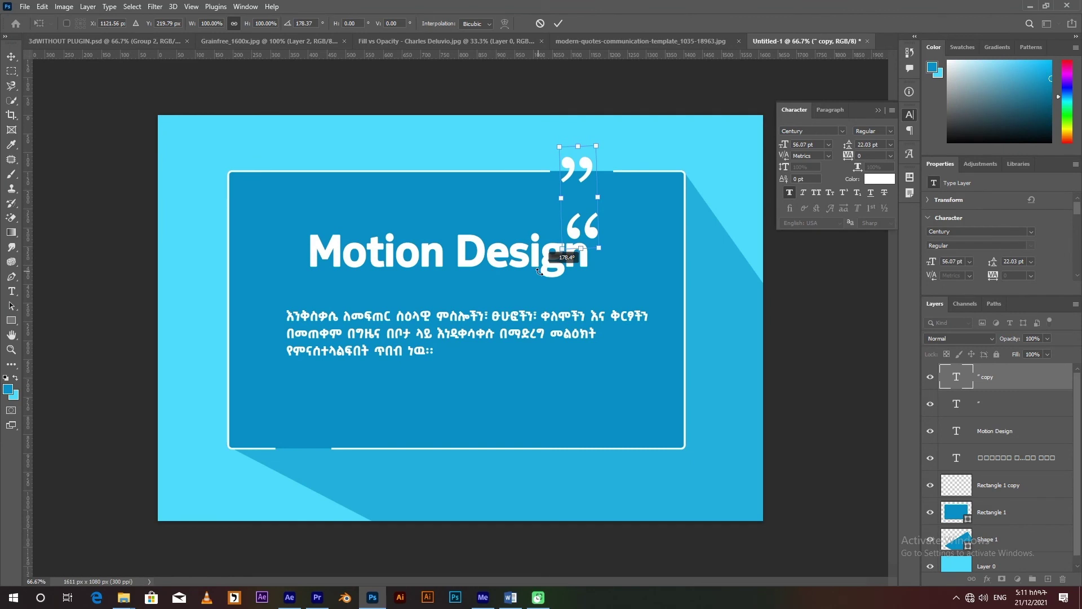
{"action": "left_click", "coordinate": [558, 23]}
{"action": "left_click_drag", "start_coordinate": [589, 231], "coordinate": [310, 457]}
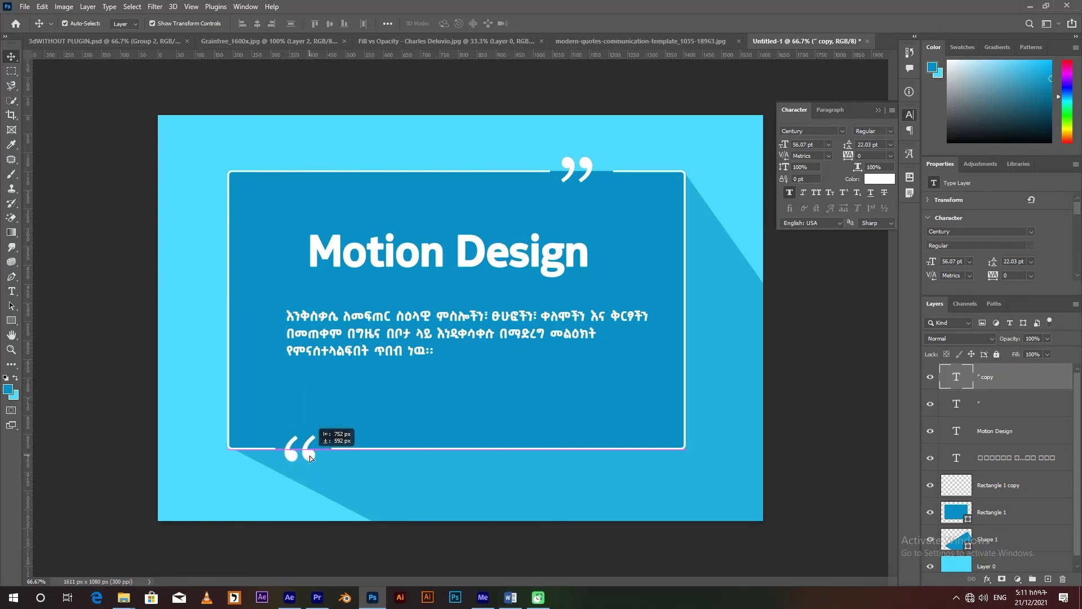
{"action": "left_click_drag", "start_coordinate": [311, 458], "coordinate": [311, 457]}
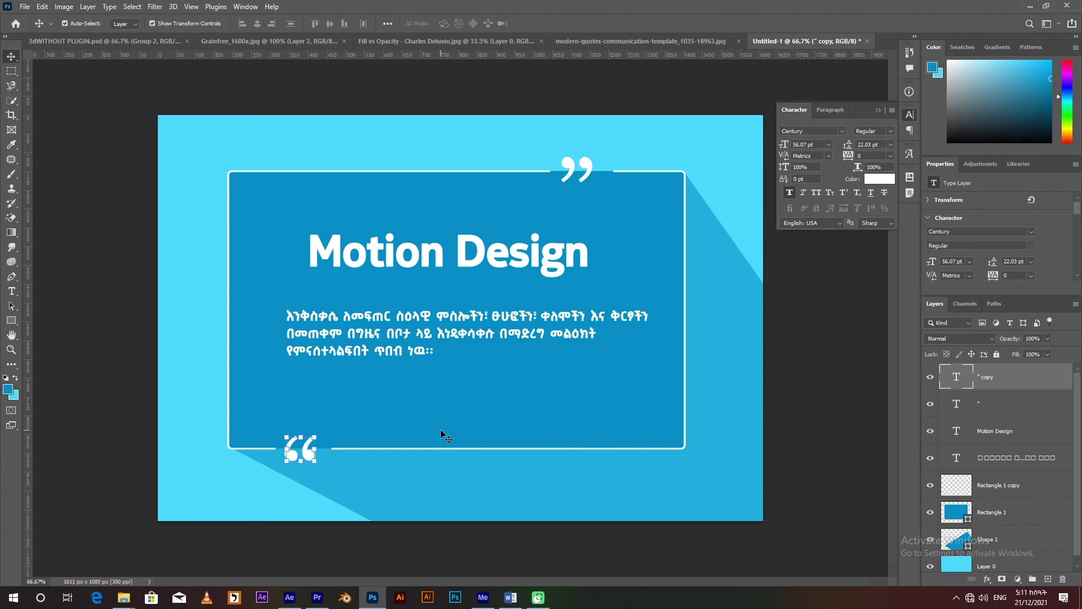
Switch to the 3dWITHOUT PLUGIN.psd document and collapse the floating Character panel.
{"action": "left_click", "coordinate": [72, 40]}
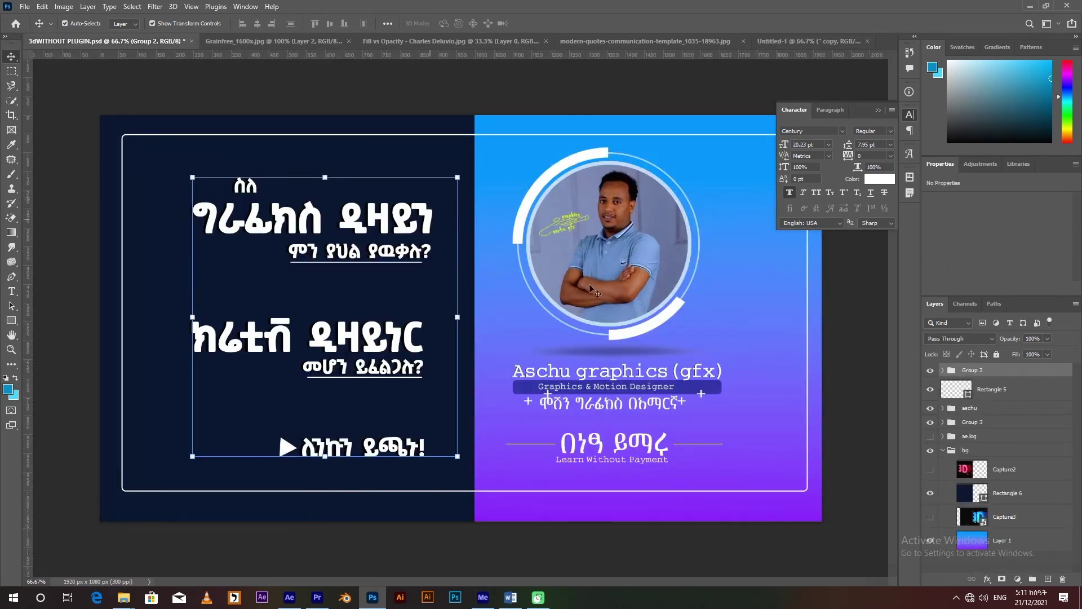
{"action": "left_click", "coordinate": [878, 111]}
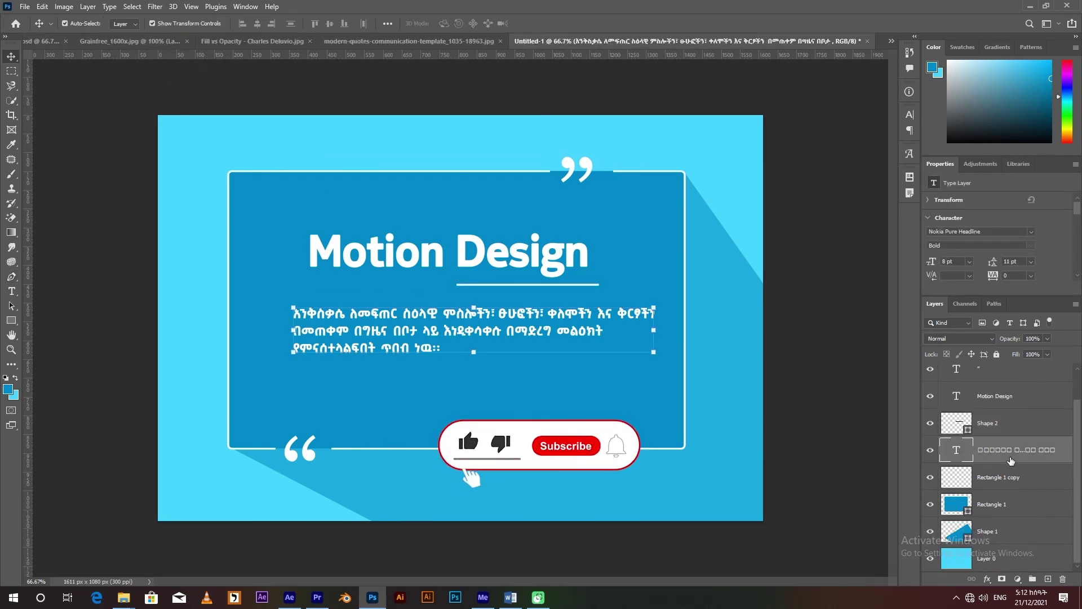
{"action": "scroll", "coordinate": [1003, 451], "scroll_direction": "up", "scroll_amount": 1}
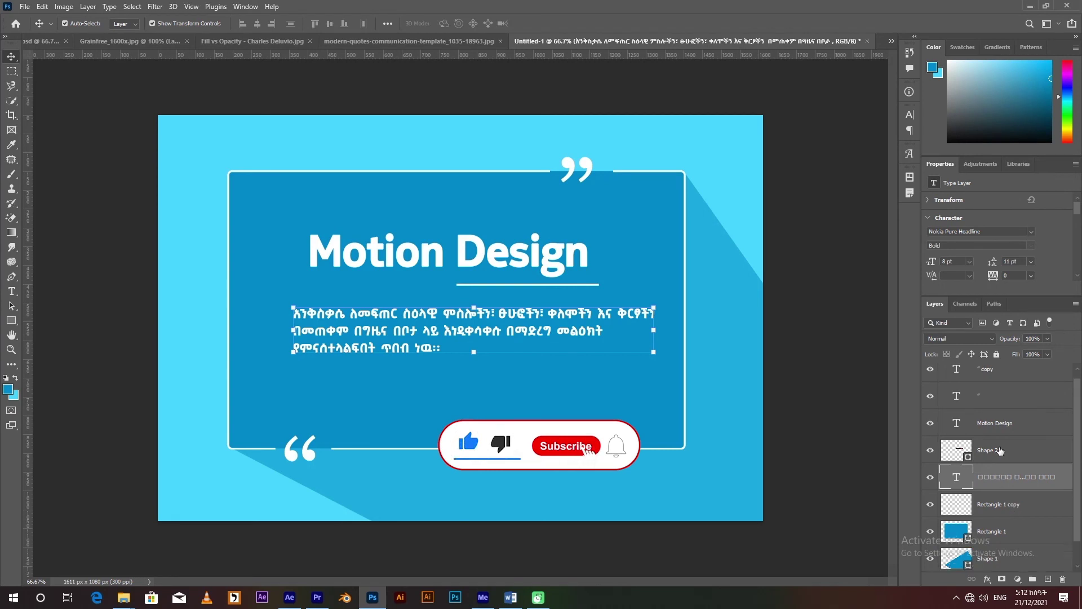